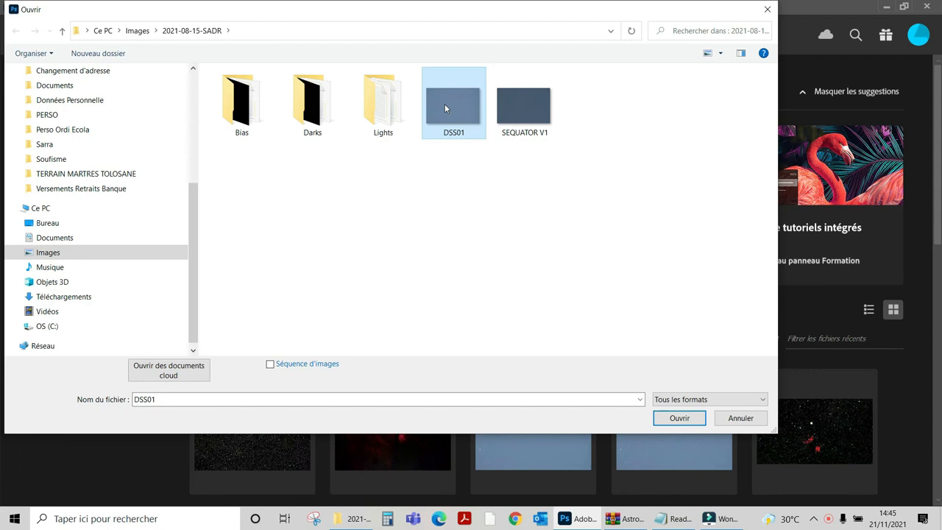
Step: Open the DSS01 image and apply a full-frame crop with a 3 : 2 width-to-height ratio
click(688, 422)
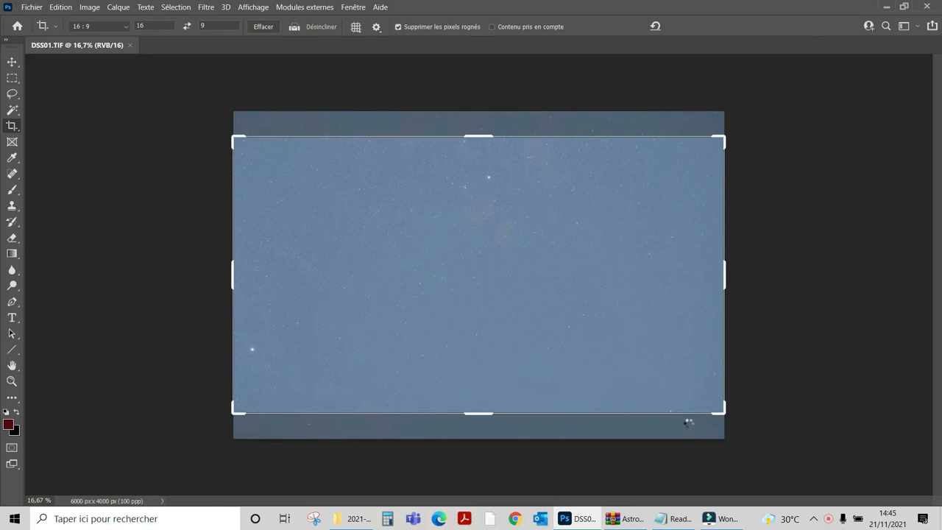
drag(555, 263, 556, 278)
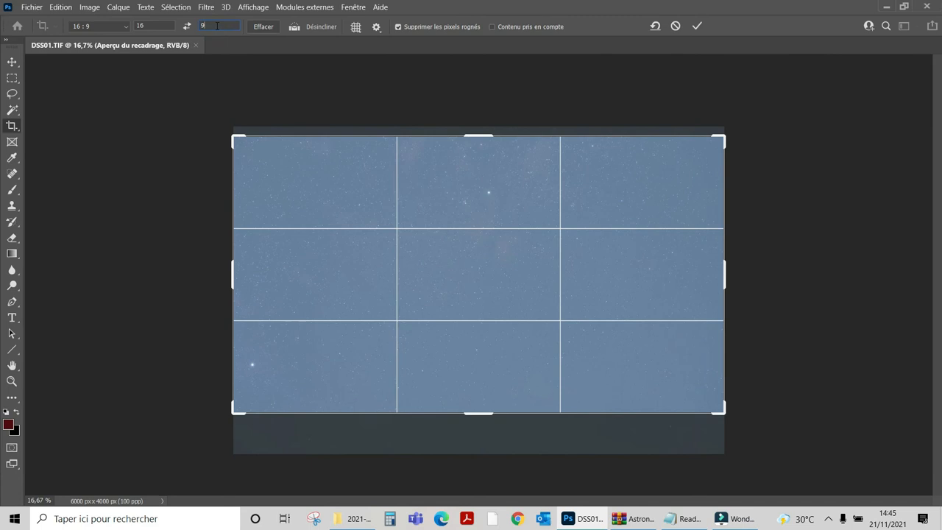
key(BackSpace)
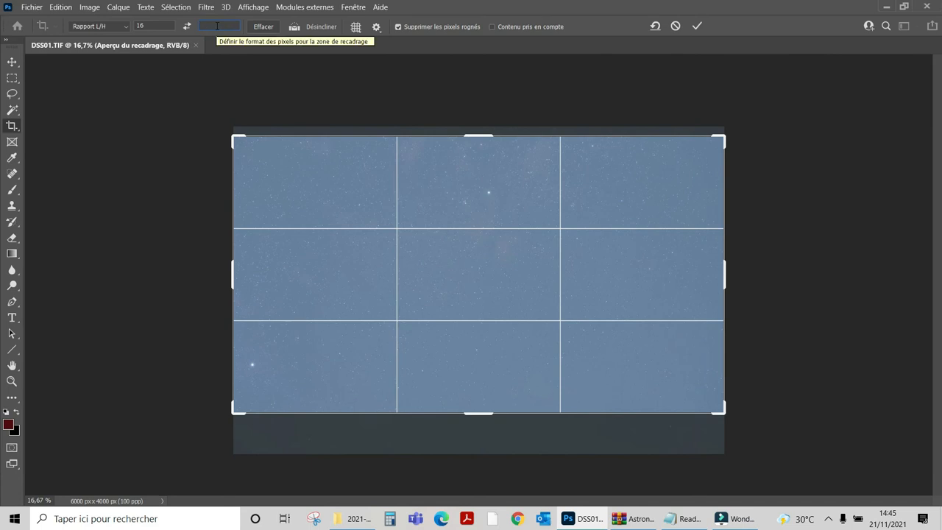
text(3)
double_click(162, 25)
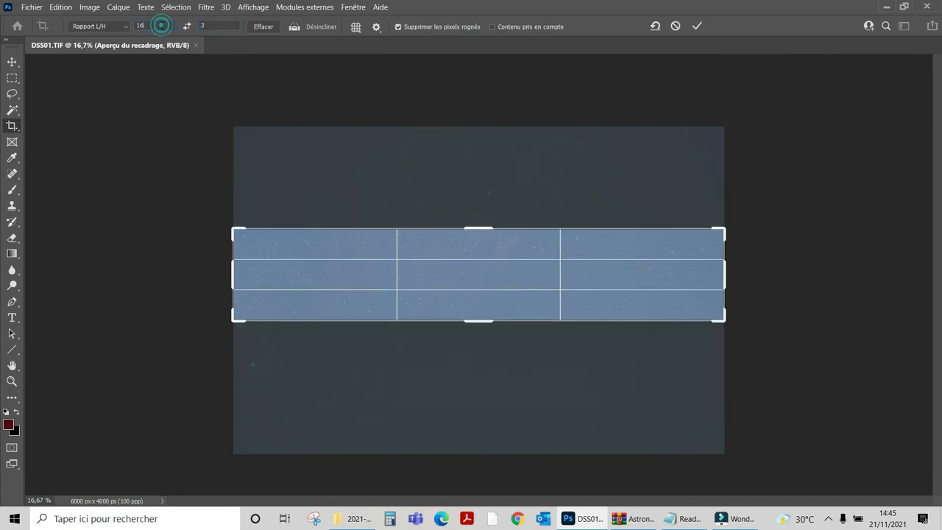
text(1)
key(BackSpace)
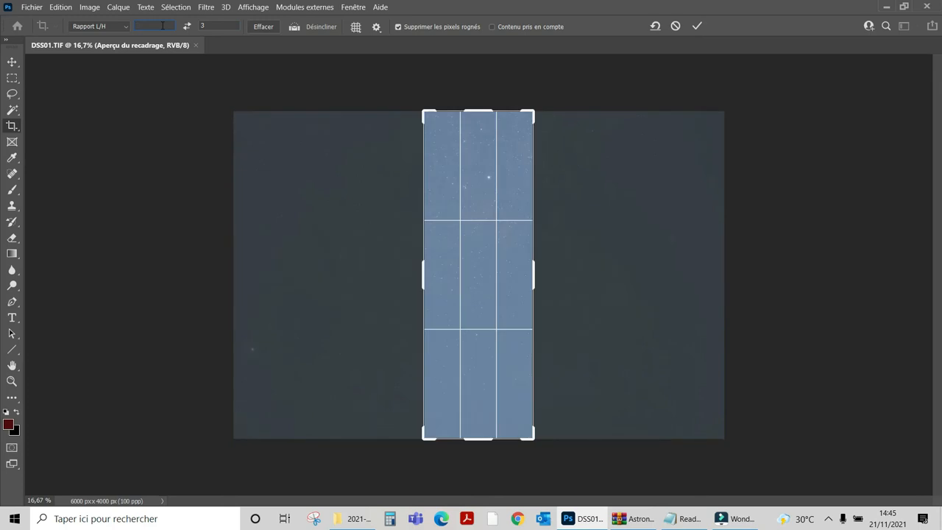
text(3)
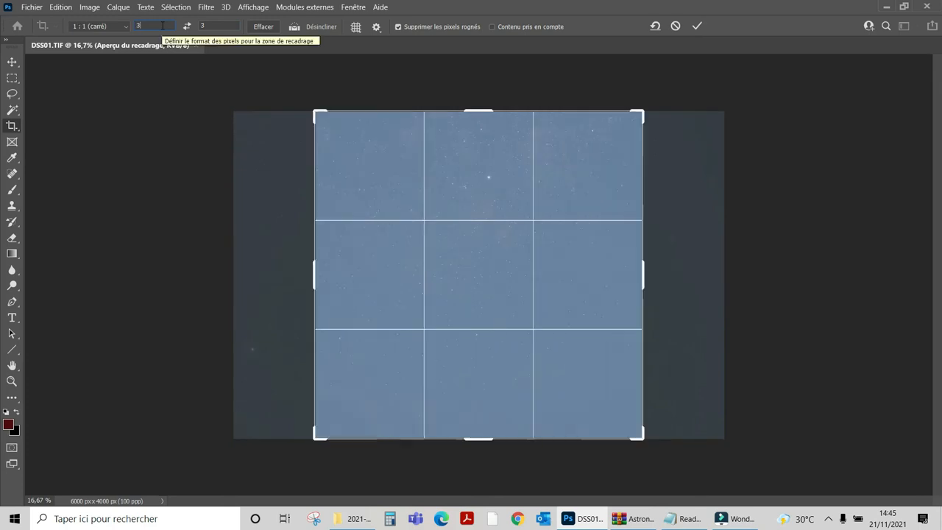
click(217, 25)
key(BackSpace)
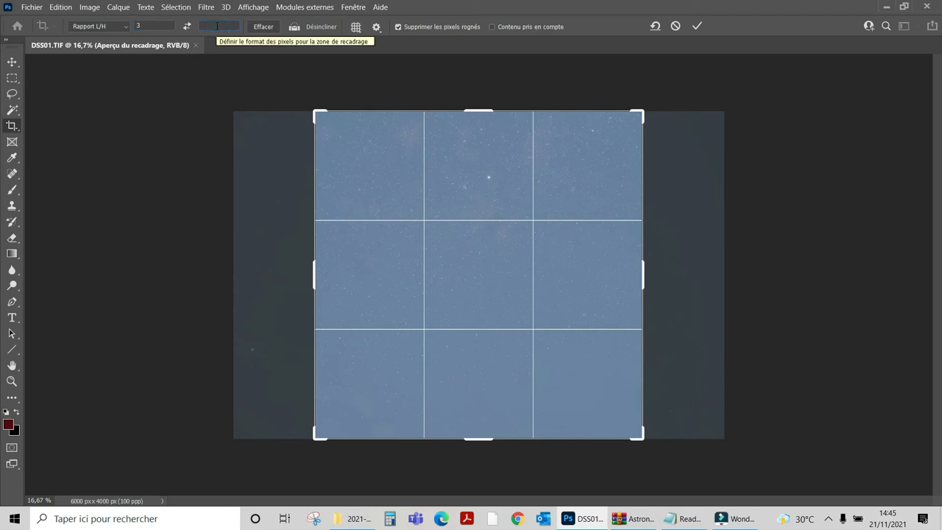
text(2)
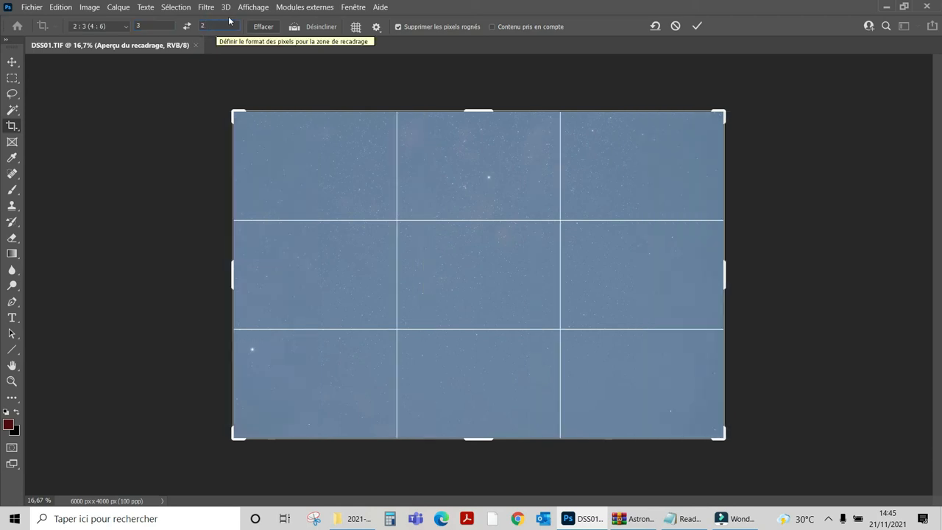
click(12, 126)
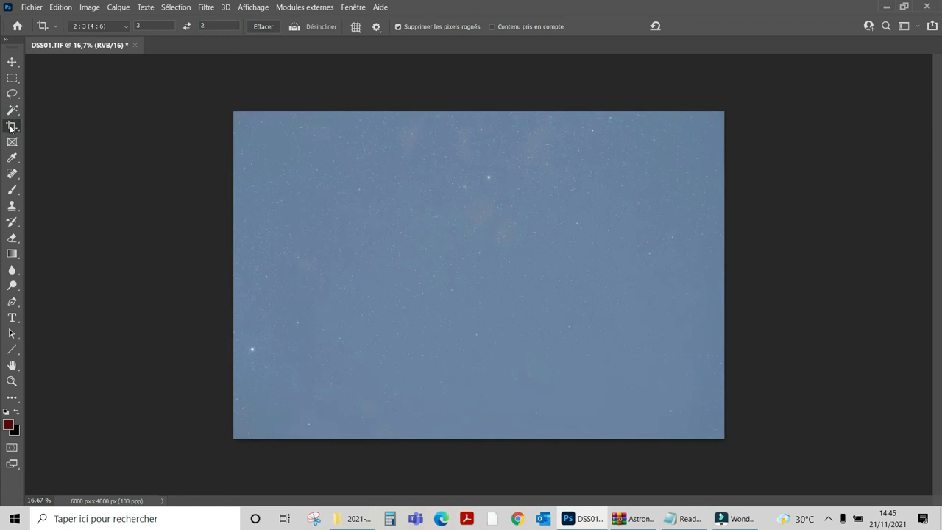
click(89, 7)
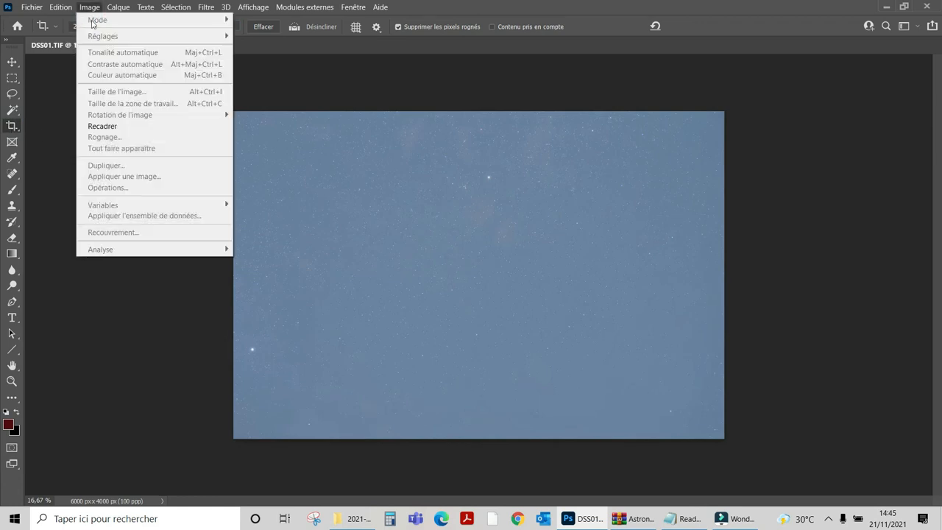
click(525, 128)
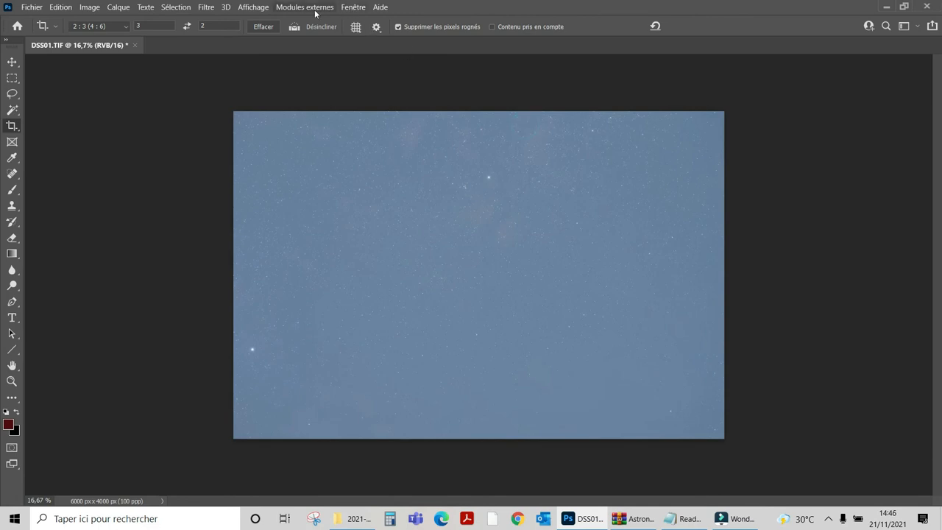
click(344, 9)
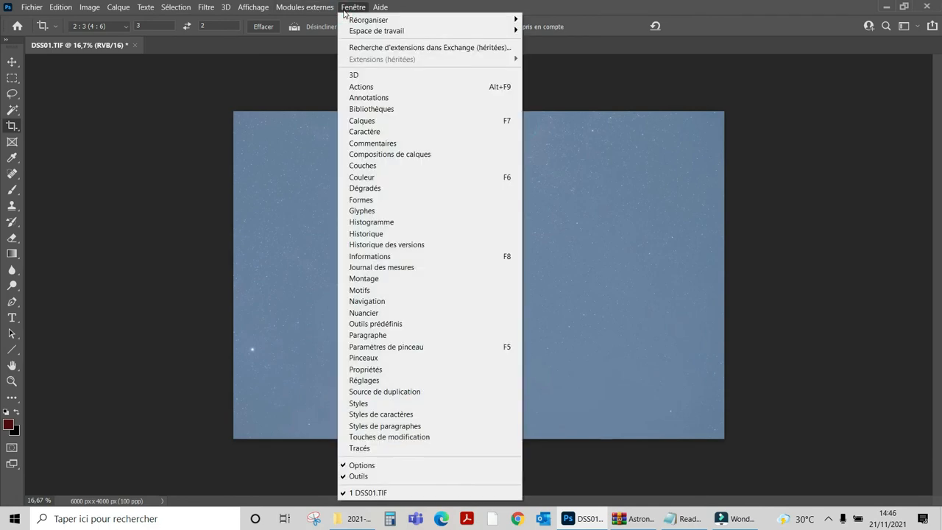
click(373, 131)
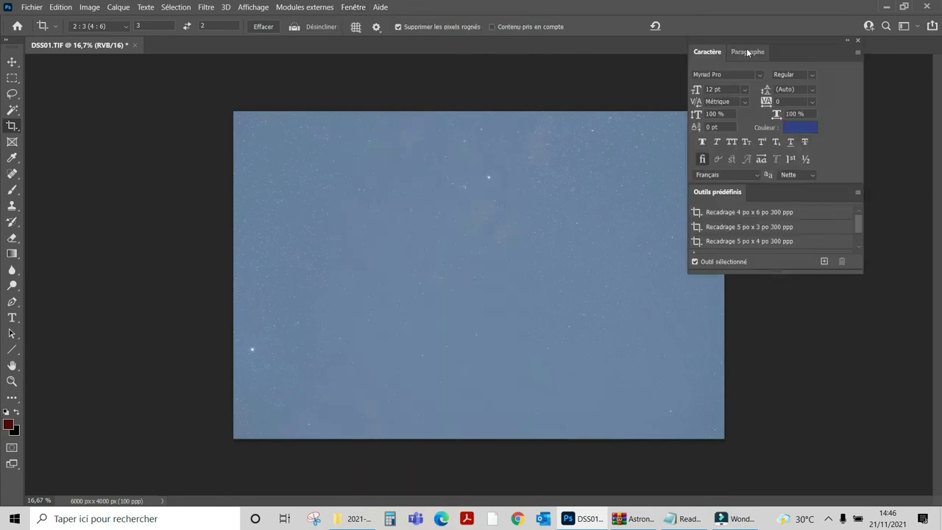
click(858, 42)
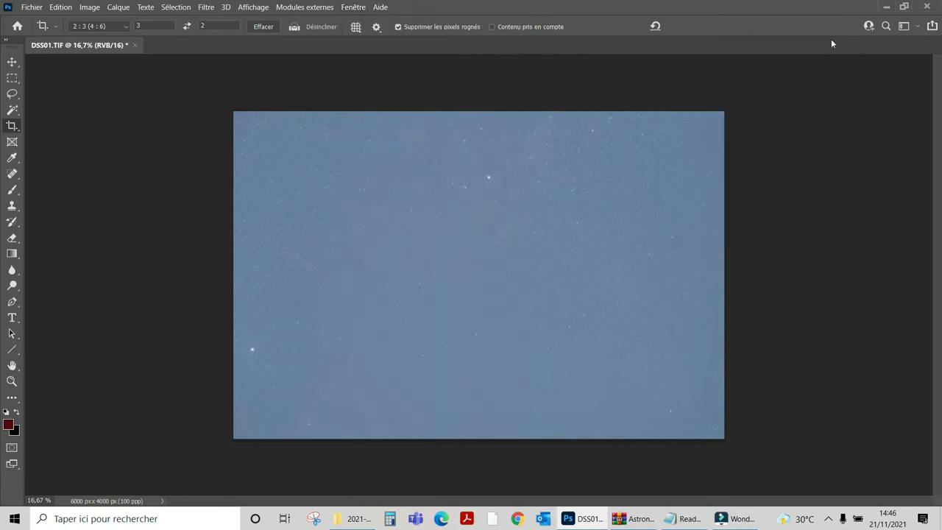
Step: Show the layer list and duplicate the Arrière-plan layer under its default copy name
click(355, 8)
click(374, 120)
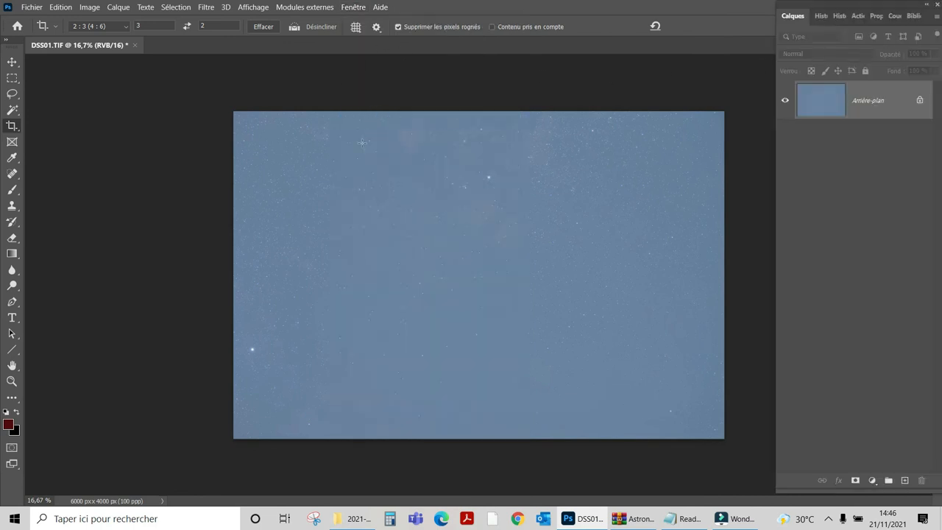
right_click(859, 111)
click(847, 132)
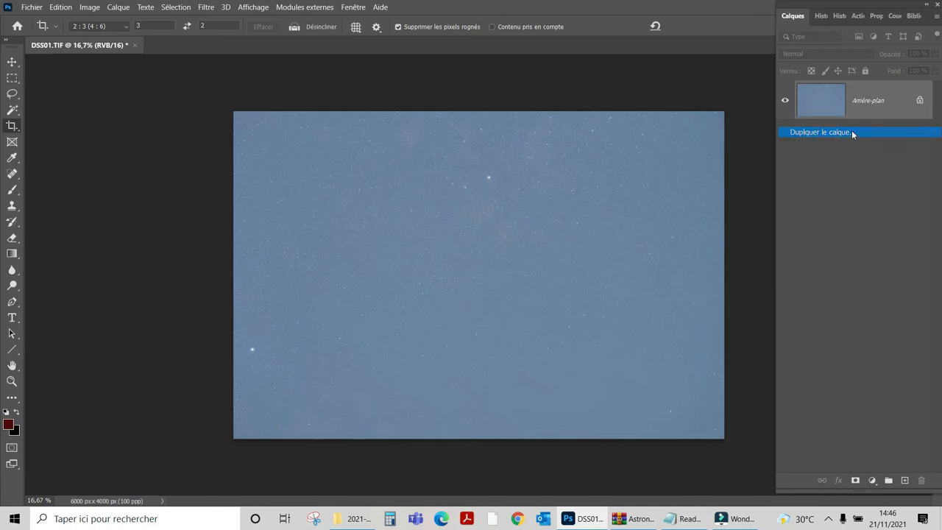
click(573, 137)
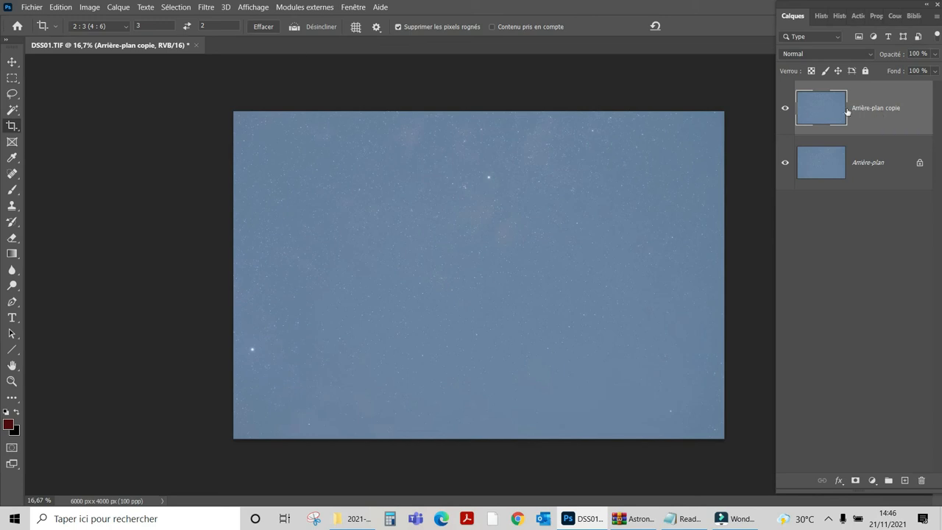
Step: Apply Levels to the copied layer, raising the RGB black input level to about 70 and fine-tuning the white input
click(90, 8)
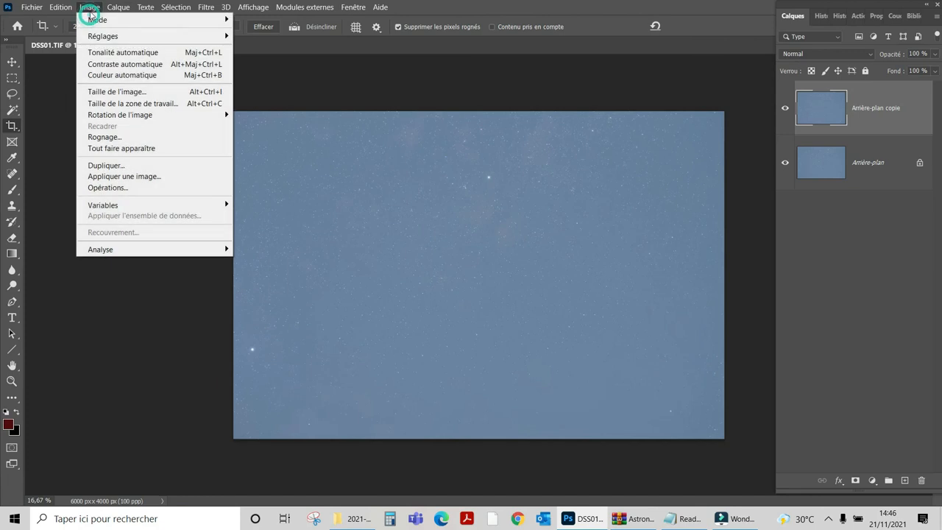
mouse_move(110, 38)
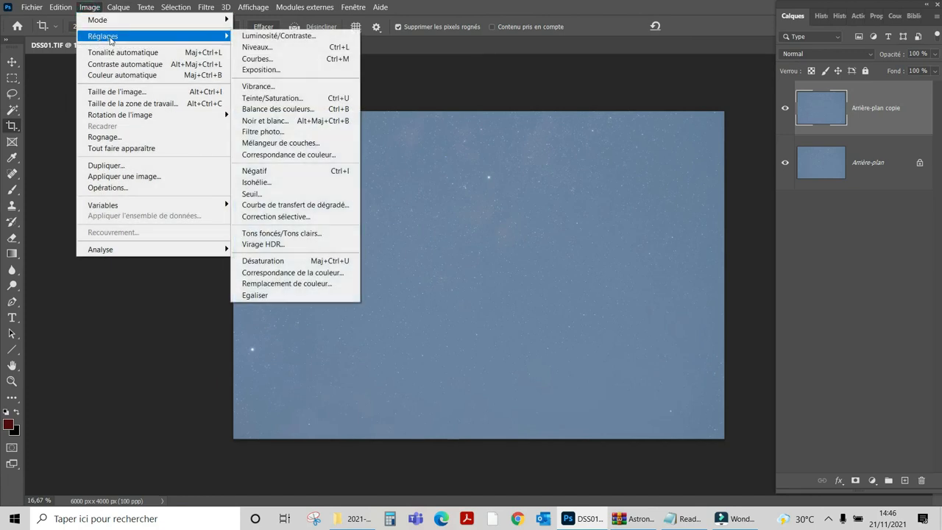
click(257, 47)
drag(597, 164, 636, 168)
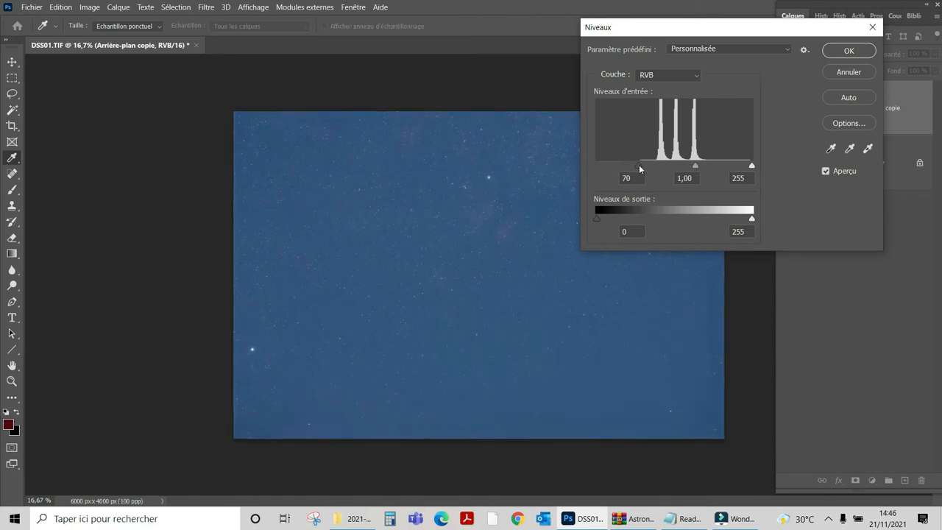
drag(639, 169, 639, 169)
drag(752, 168, 751, 168)
click(748, 178)
click(841, 53)
key(c)
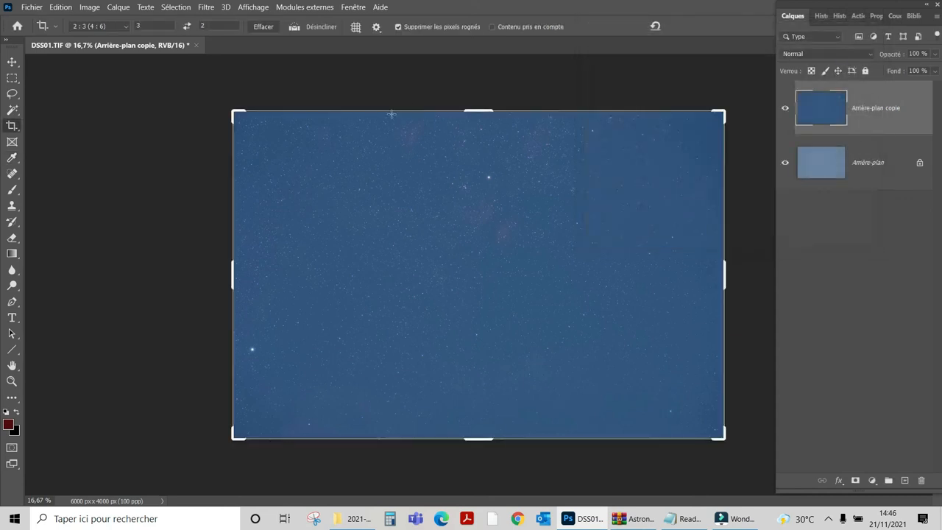
Step: Start a second Levels adjustment on the copied layer and set the red channel's input levels to 9 and 252
click(119, 7)
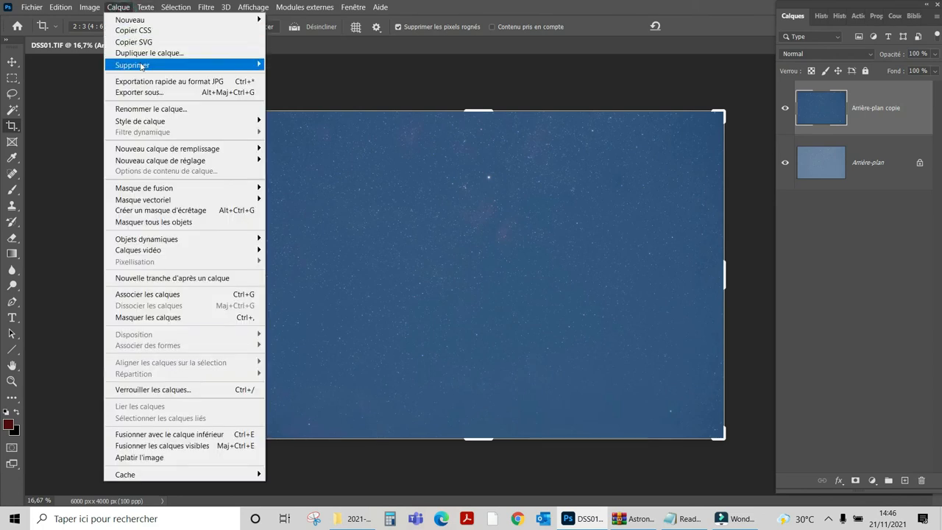
mouse_move(90, 7)
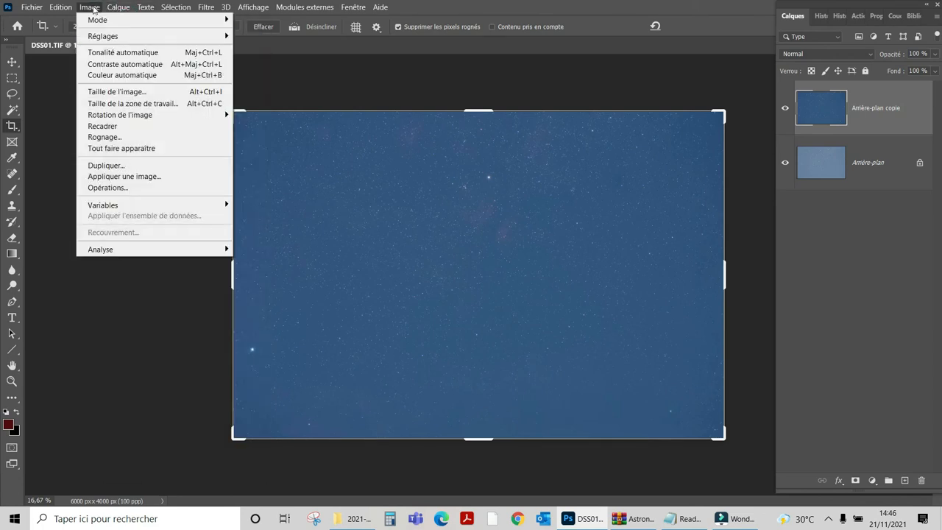
mouse_move(138, 41)
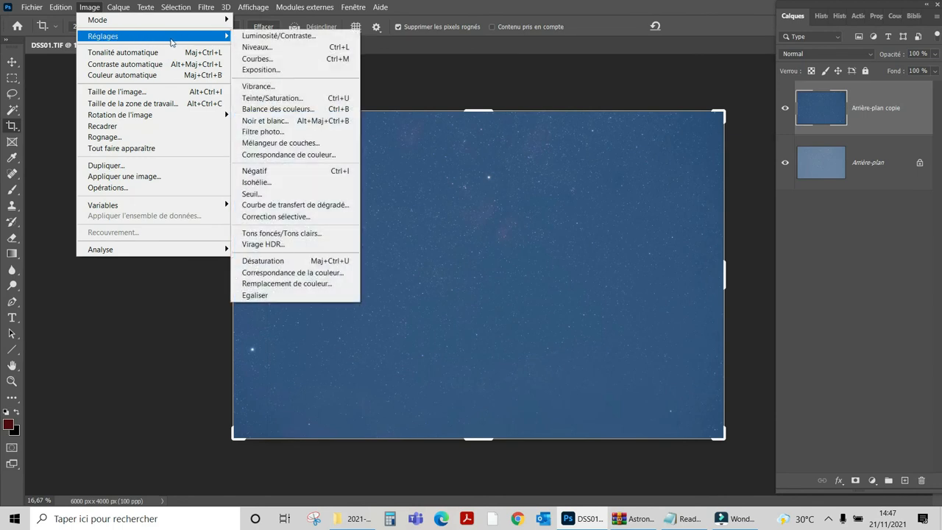
click(251, 46)
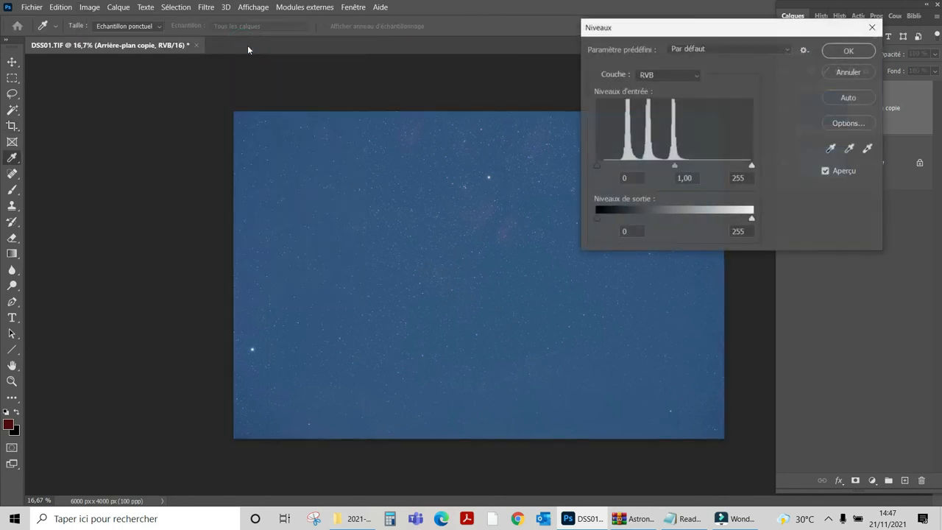
click(692, 74)
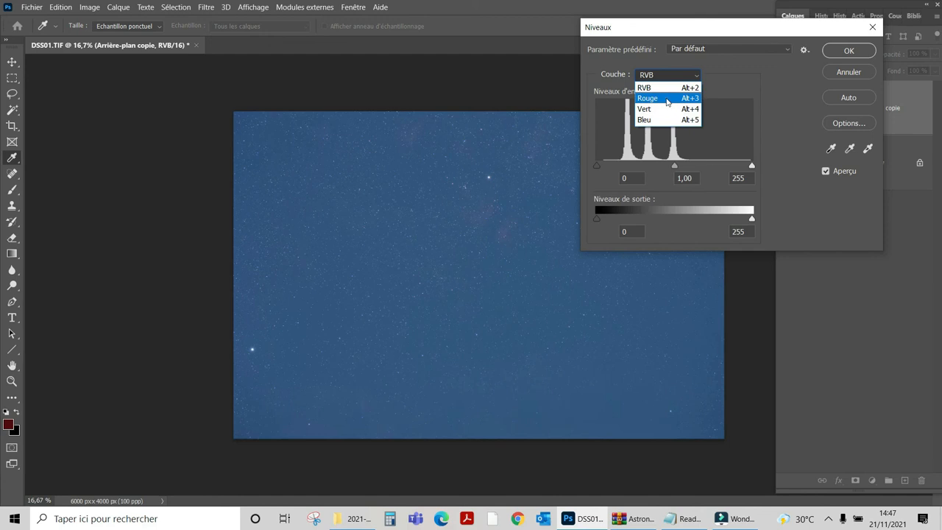
click(667, 99)
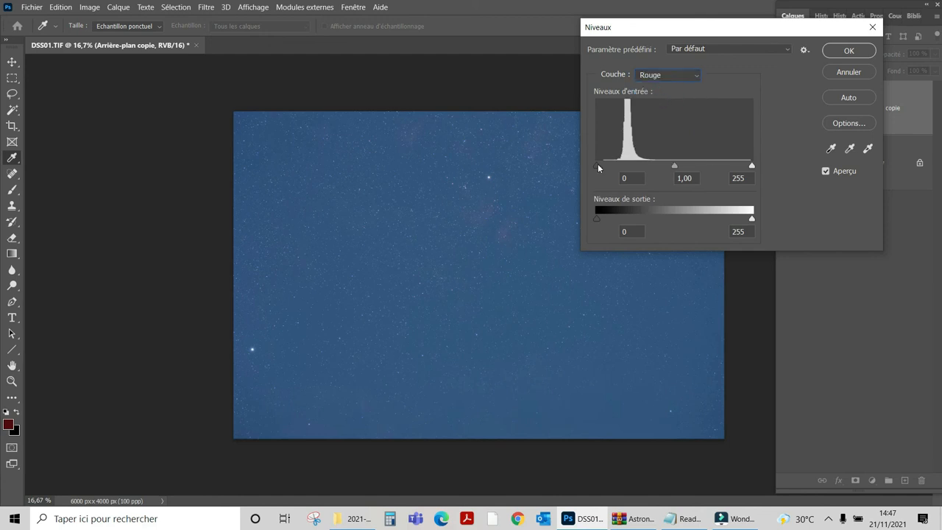
drag(598, 168, 603, 165)
drag(751, 166, 749, 166)
Step: Set the green channel's input levels to 28 for black and 252 for white
click(677, 78)
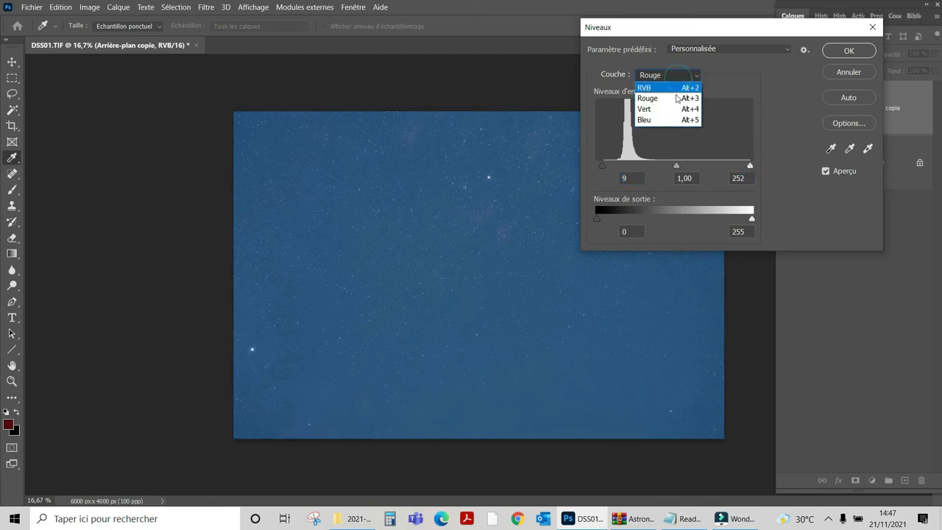
click(673, 109)
drag(599, 166, 615, 166)
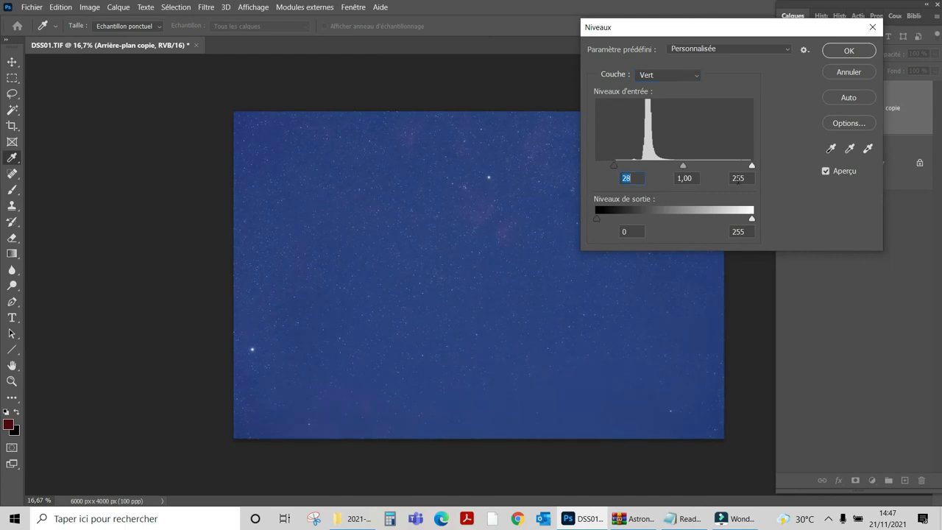
drag(751, 167, 750, 169)
drag(750, 163, 749, 163)
Step: Set the blue channel's black input level to about 53, lower its white input slightly, and apply the Levels adjustment
click(691, 76)
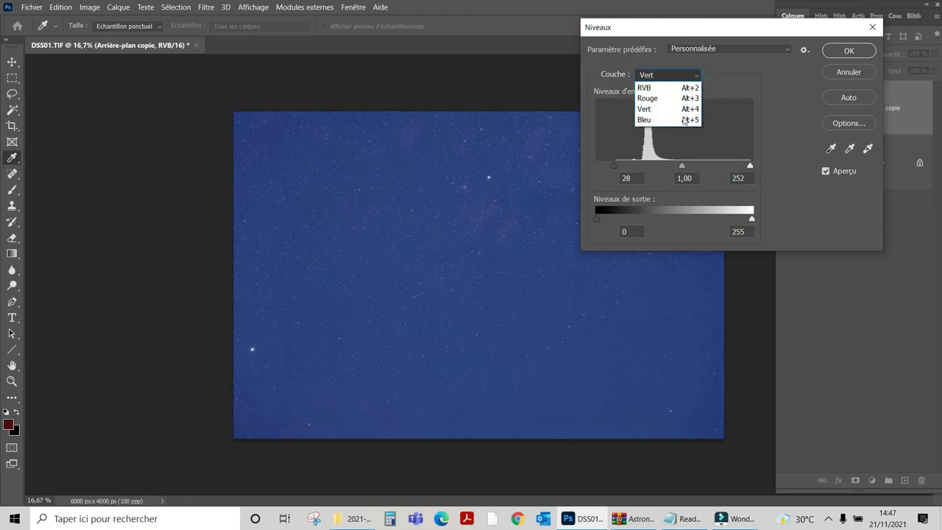
click(680, 119)
drag(597, 164, 628, 164)
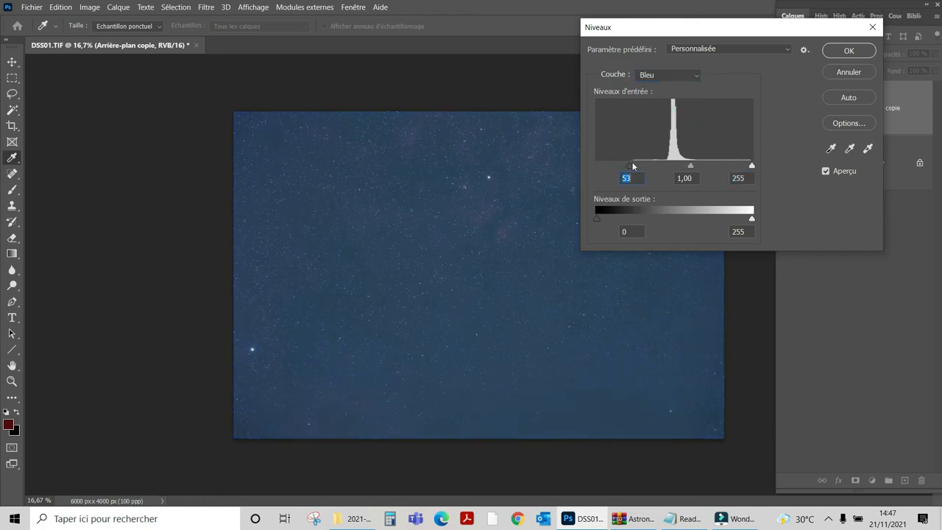
drag(751, 166, 749, 166)
click(751, 168)
click(836, 53)
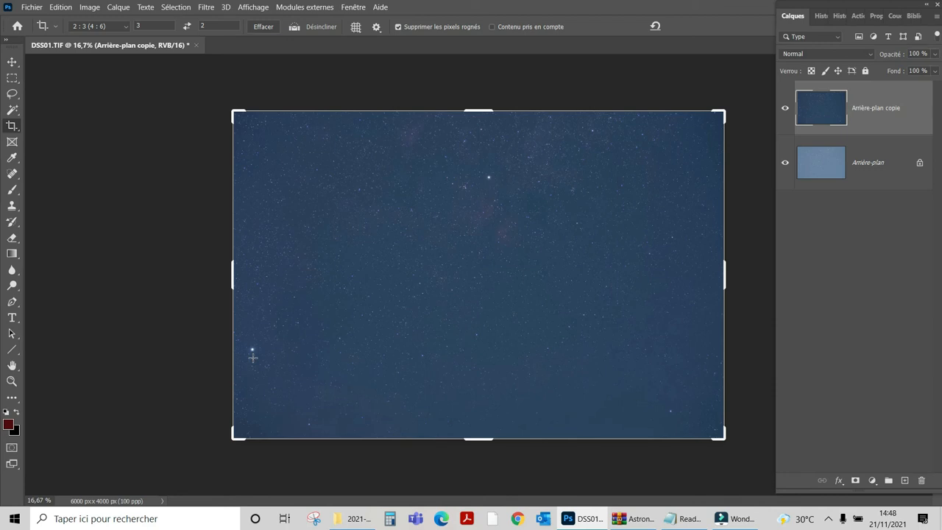
Step: Apply a Curves adjustment to the Arrière-plan copie layer, with RGB points at input 44, output 146 and input 114, output 227
click(91, 9)
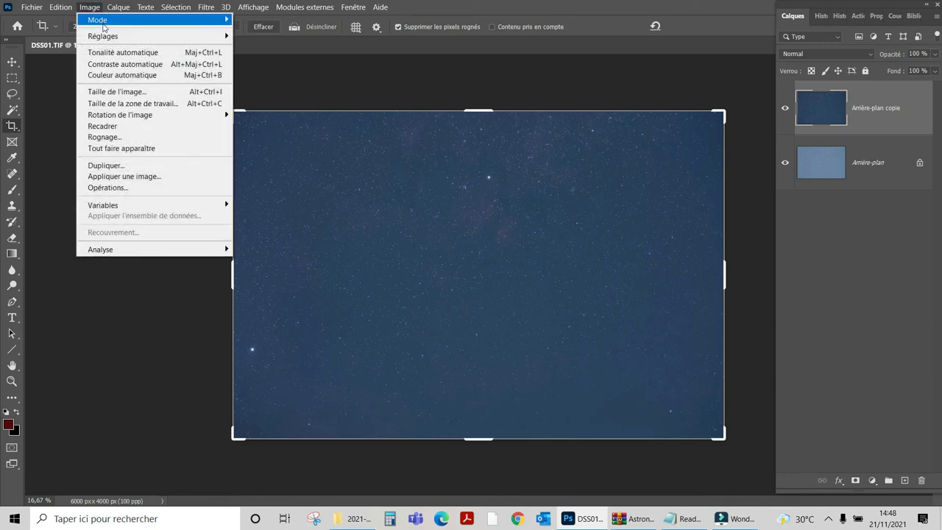
mouse_move(225, 38)
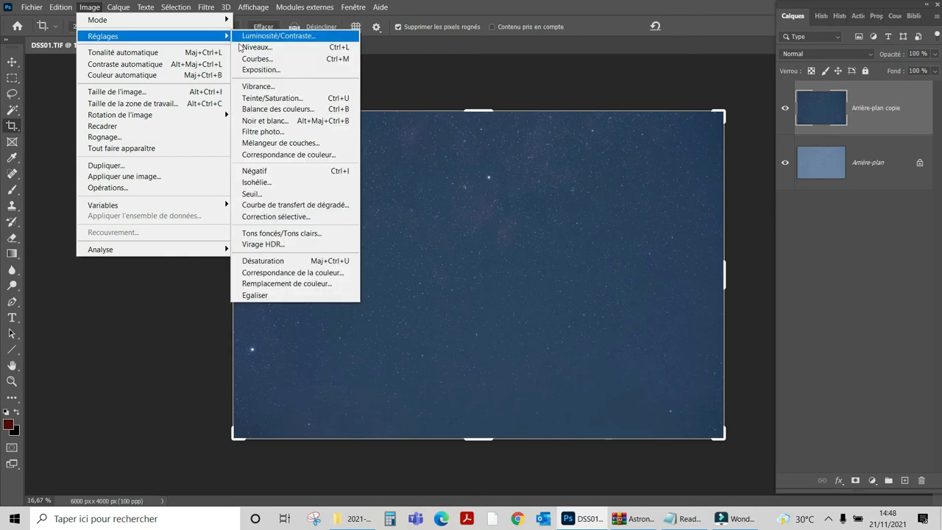
click(254, 59)
drag(546, 324, 532, 280)
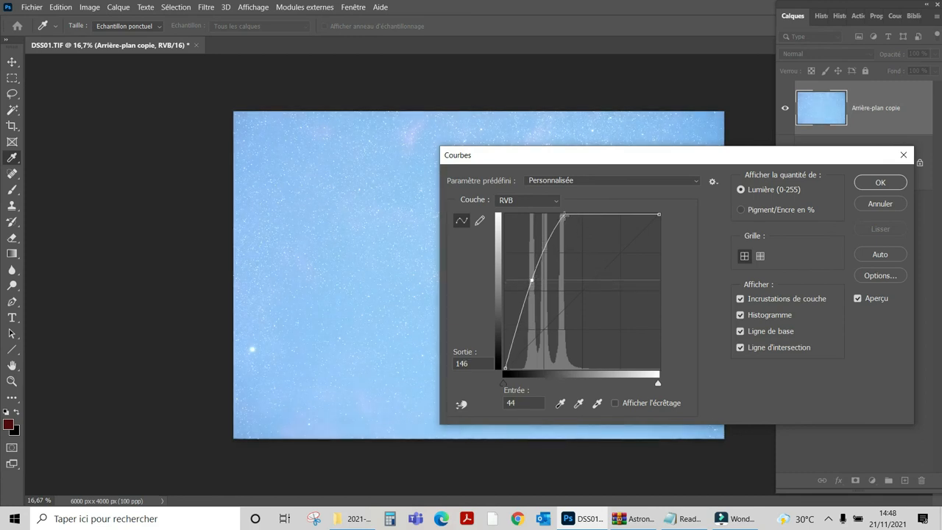
click(563, 215)
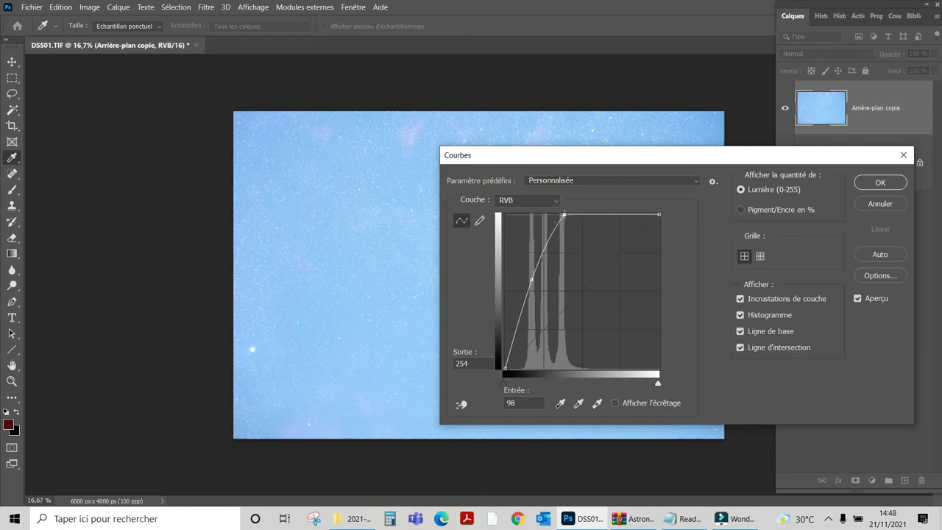
drag(563, 215, 573, 231)
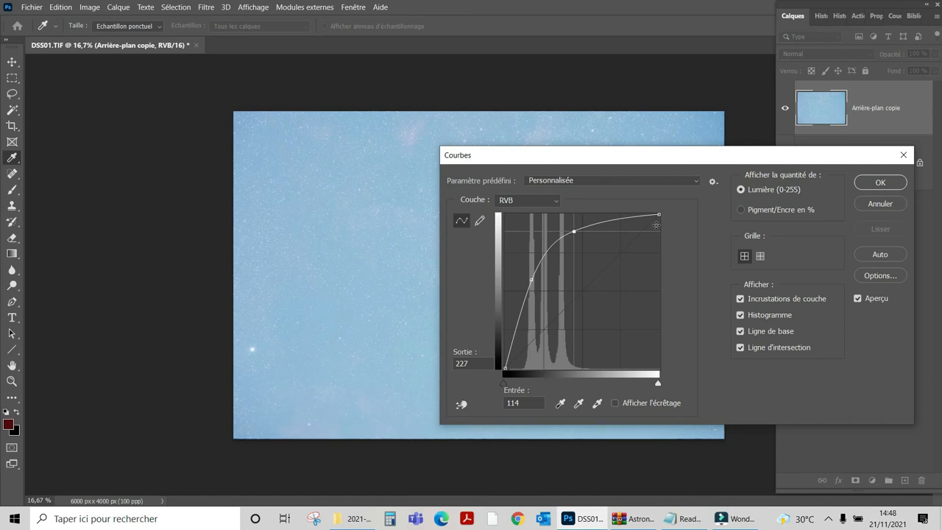
click(875, 185)
key(c)
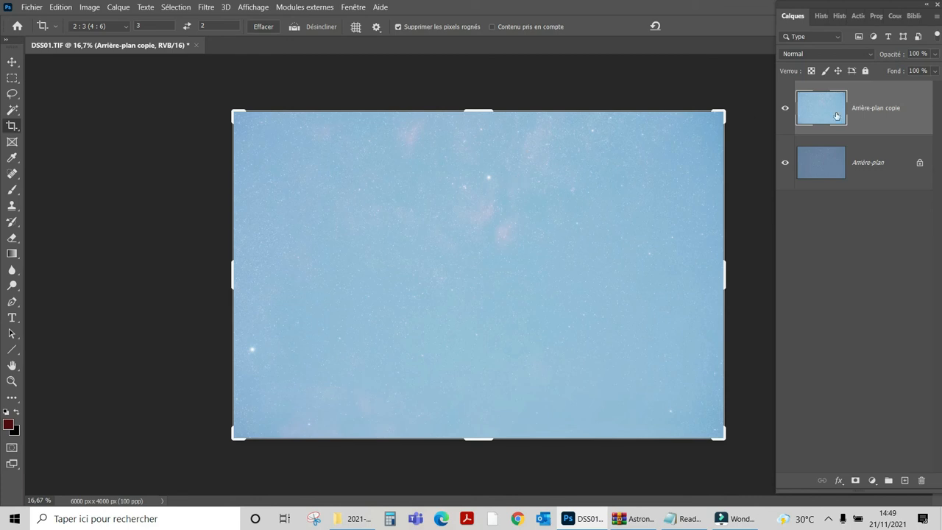
Step: Duplicate the Arrière-plan copie layer within the same document as "Niveau 2"
right_click(859, 111)
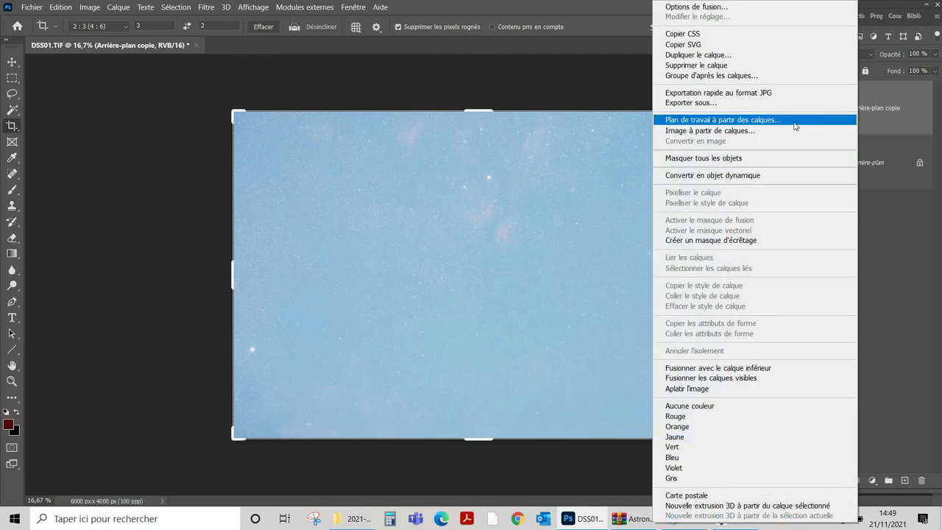
click(720, 56)
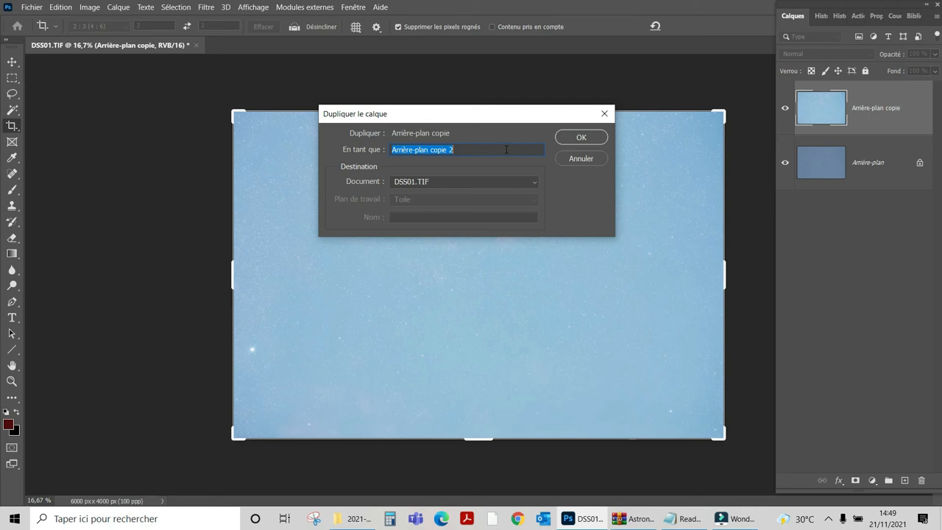
text(Niveau)
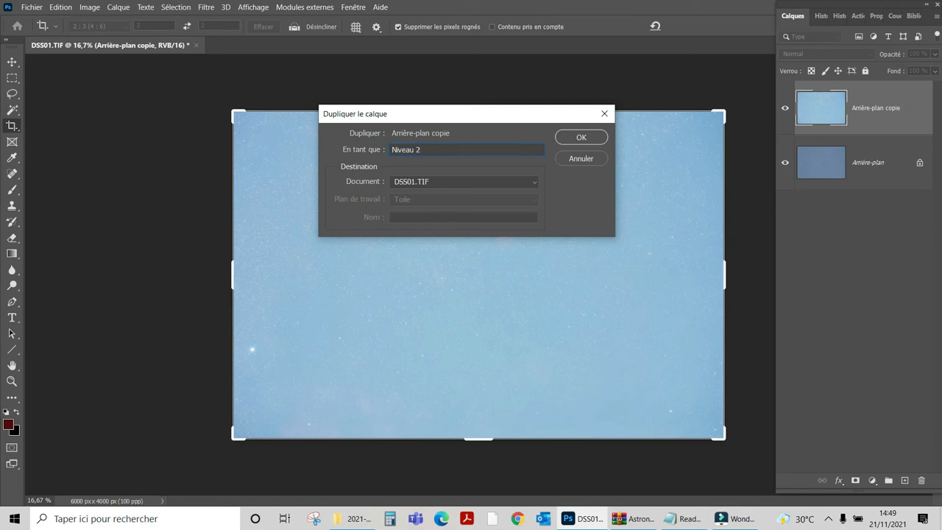
click(581, 138)
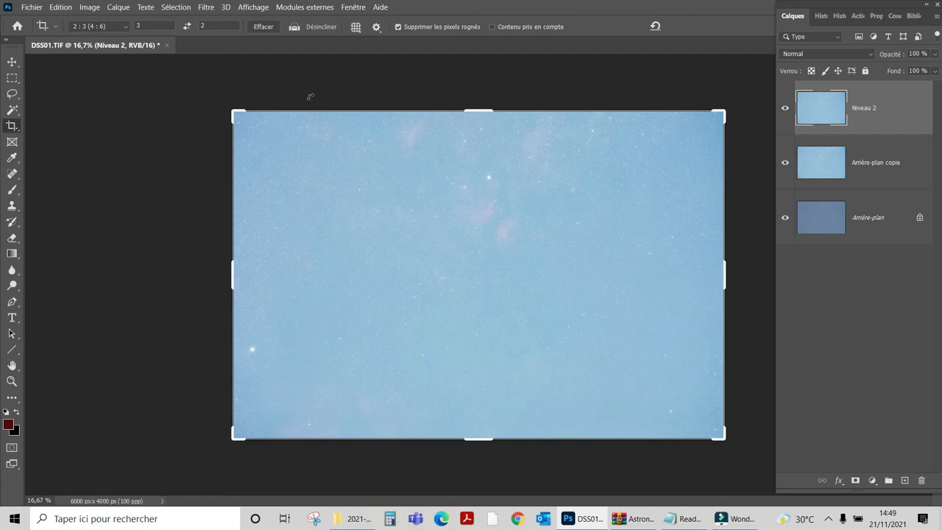
Step: Apply Levels to the Niveau 2 layer with the RGB black input level at 23
click(95, 8)
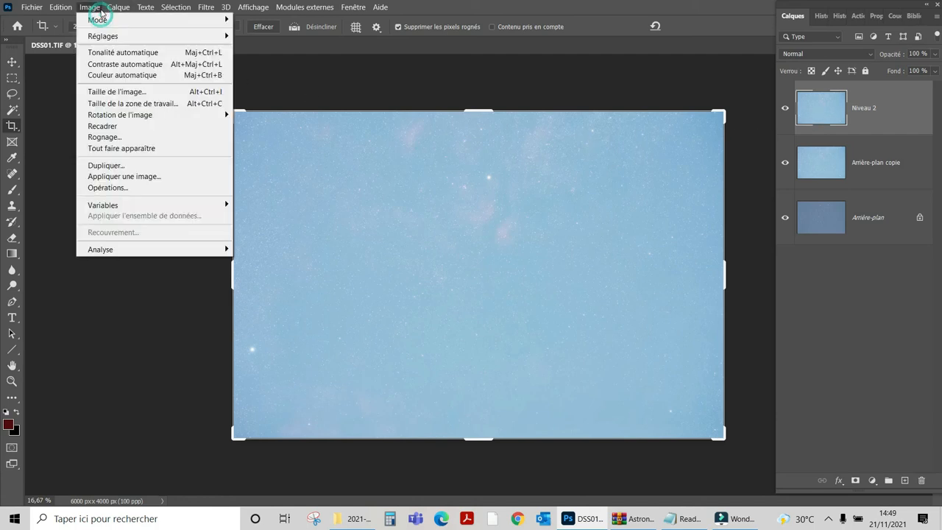
mouse_move(109, 38)
click(250, 47)
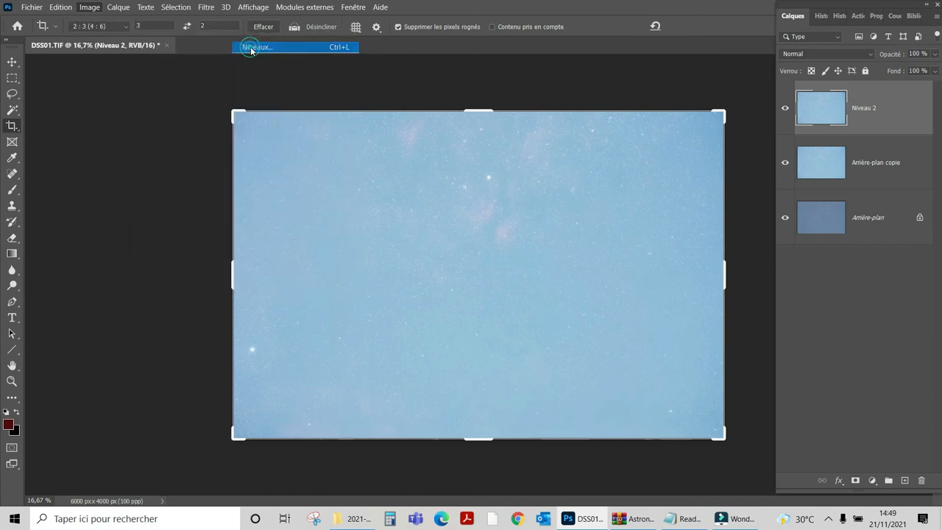
drag(597, 167, 610, 169)
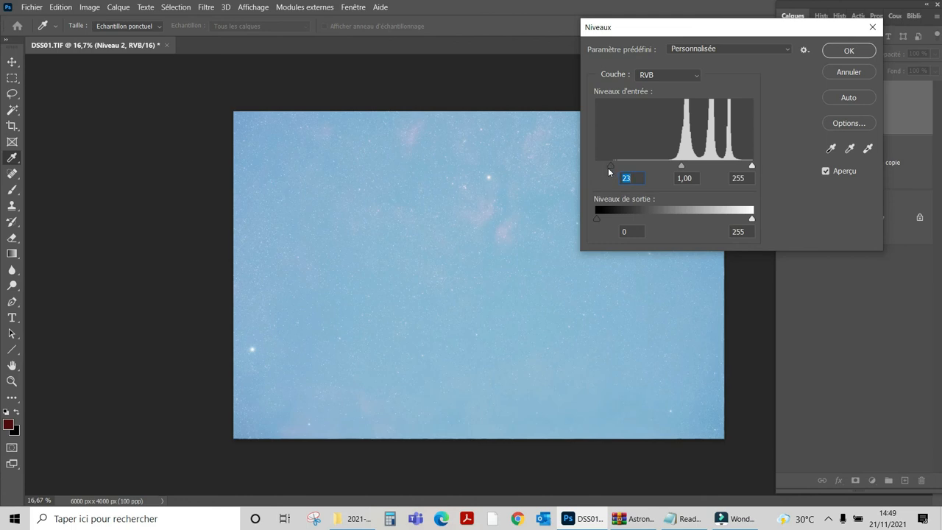
click(841, 56)
key(c)
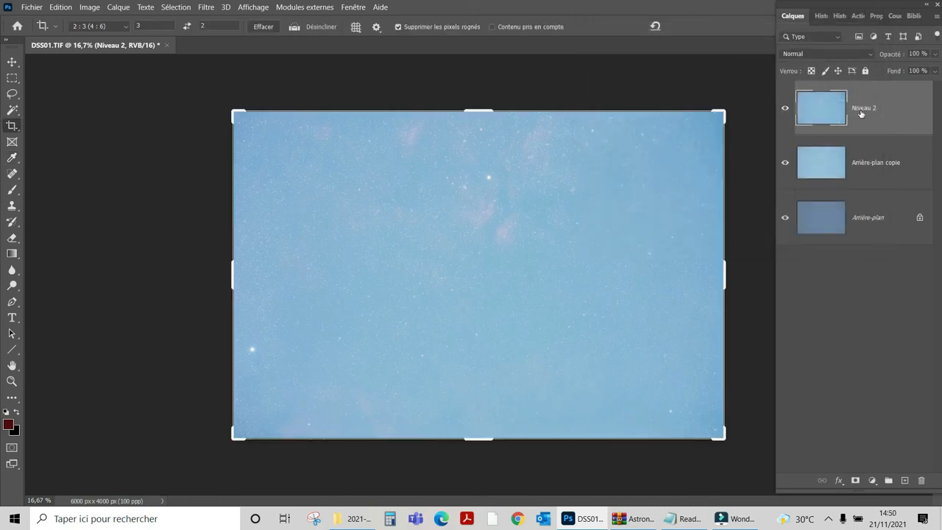
Step: Start another Levels adjustment on the Niveau 2 layer and set the red channel's black input level to 17
click(89, 8)
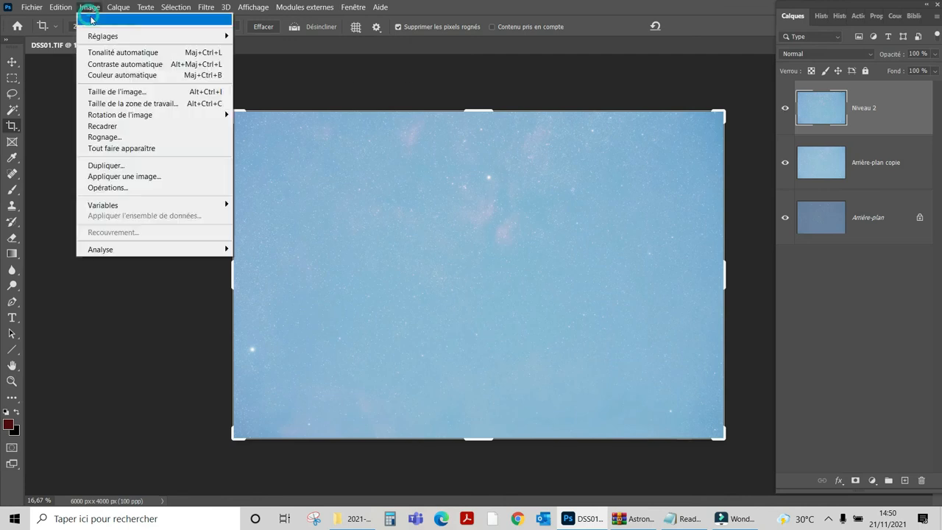
mouse_move(214, 37)
click(262, 49)
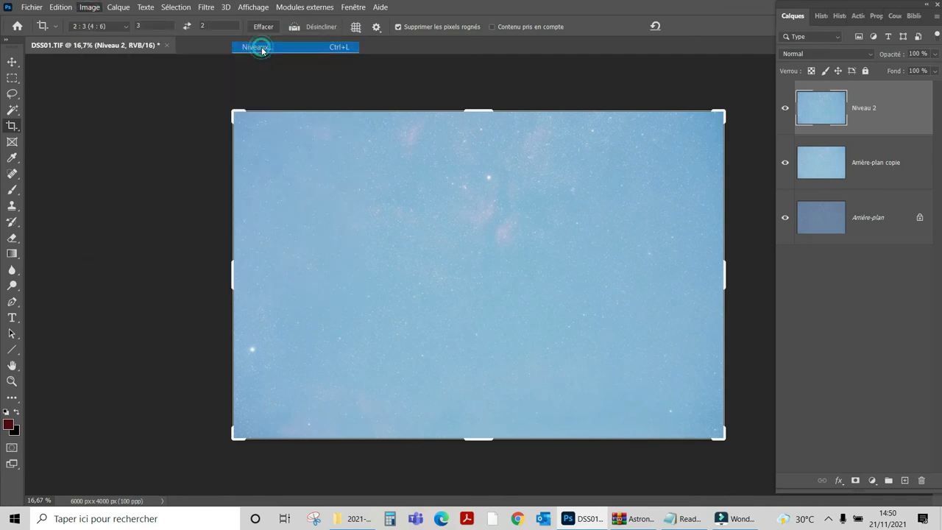
click(684, 76)
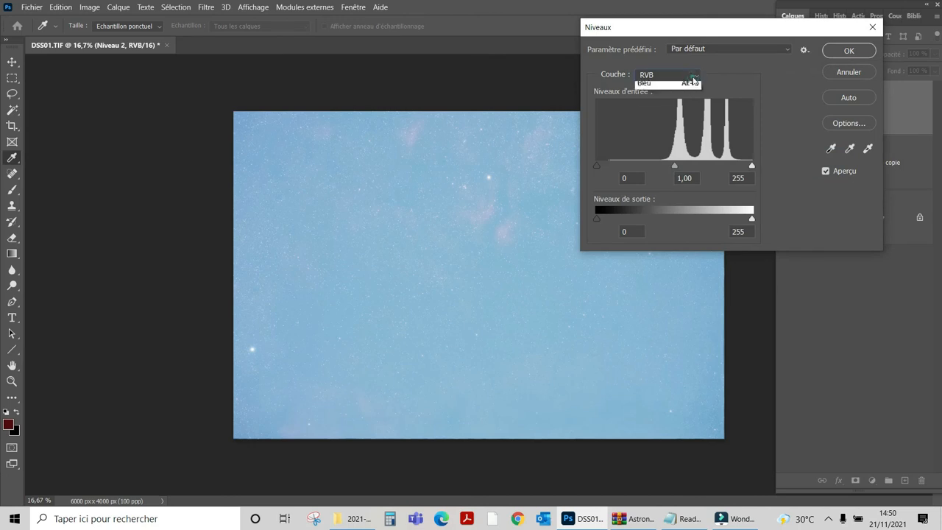
click(683, 97)
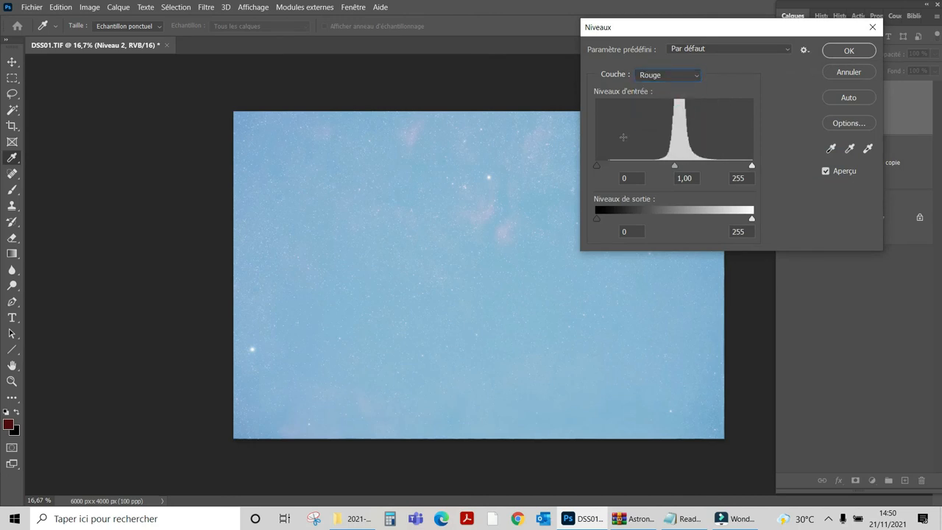
drag(598, 165, 608, 169)
Step: Set the green channel's black input level to 38
click(698, 76)
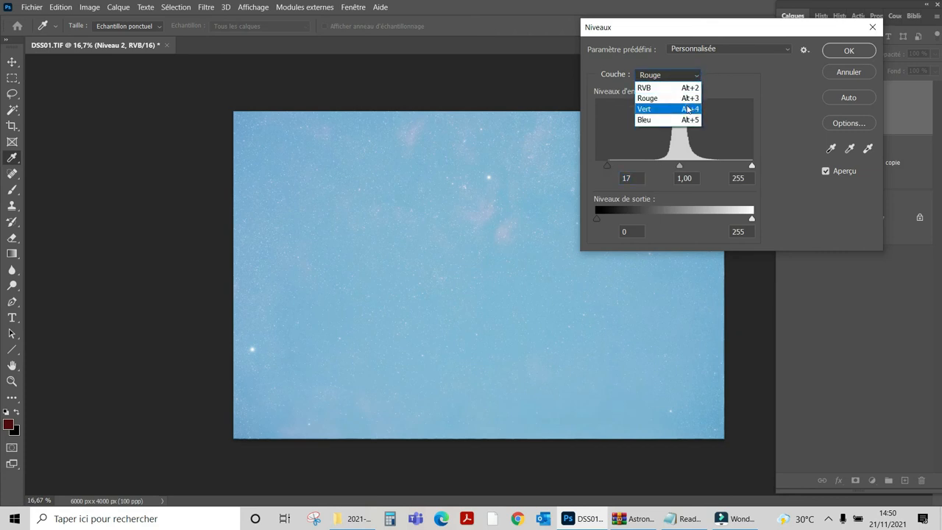
click(689, 109)
drag(599, 169, 621, 170)
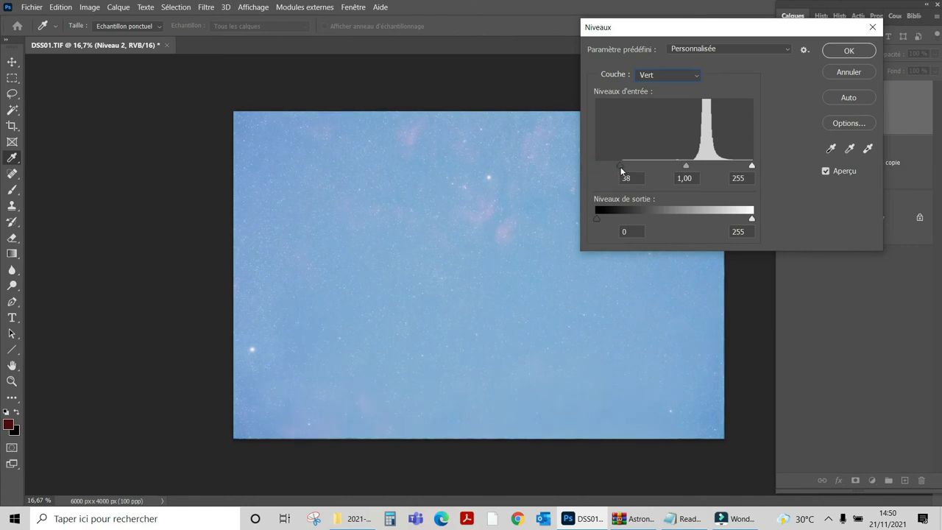
Step: Set the blue channel's black input level to 58 and apply the Levels adjustment to Niveau 2
click(694, 78)
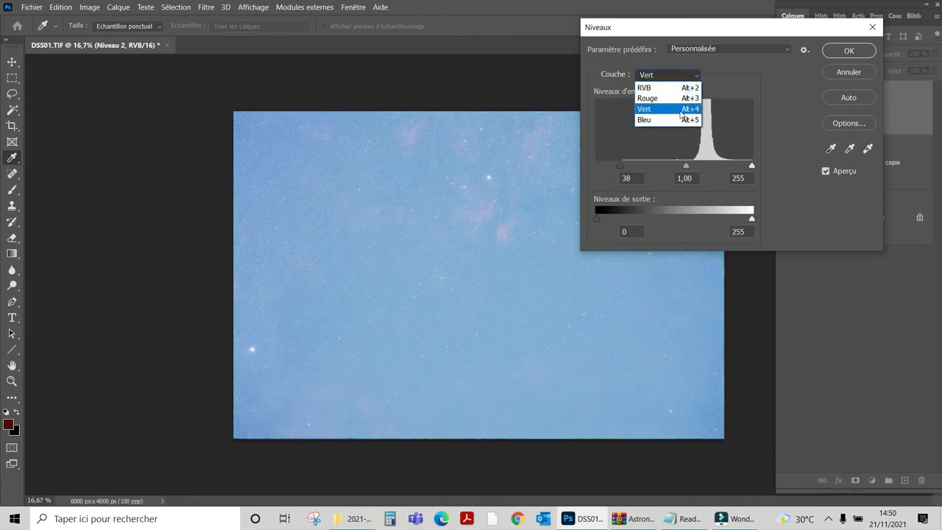
click(679, 120)
drag(599, 167, 630, 169)
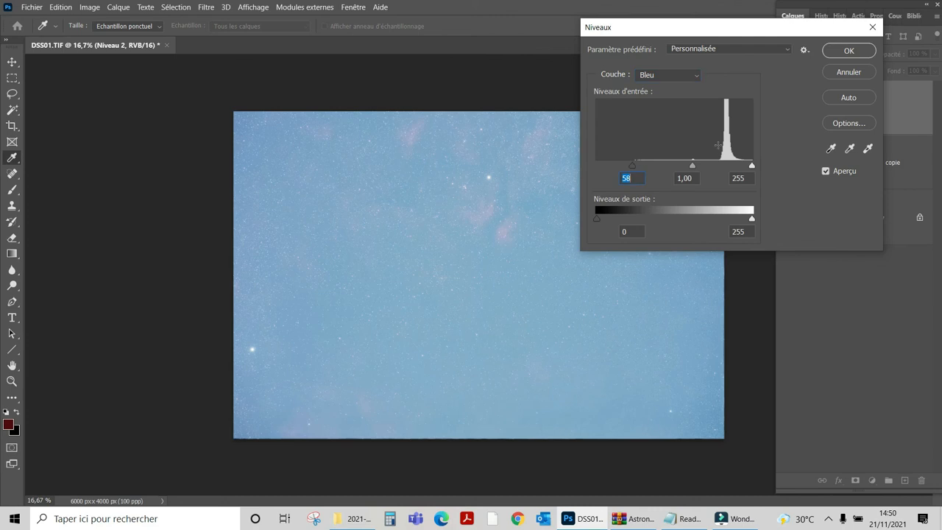
click(837, 55)
key(c)
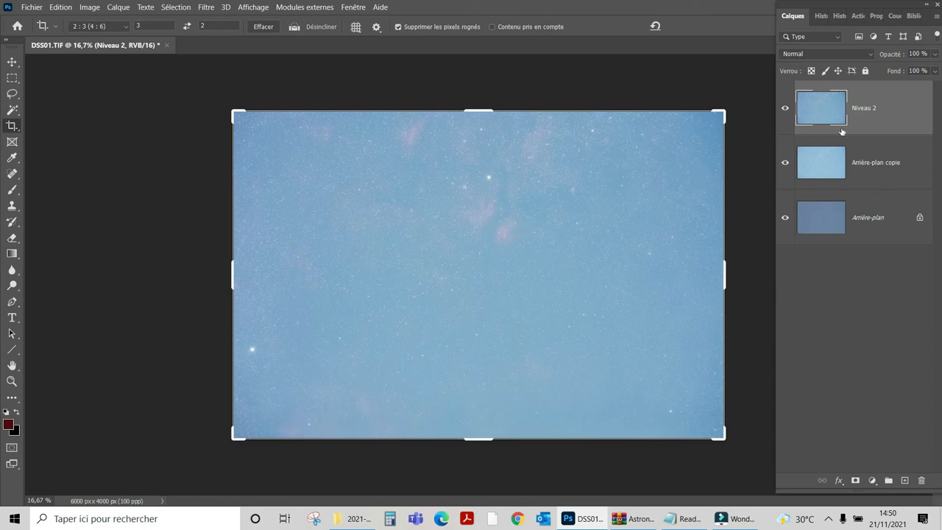
Step: Duplicate the Niveau 2 layer within the same document as "Courbes 2"
right_click(862, 111)
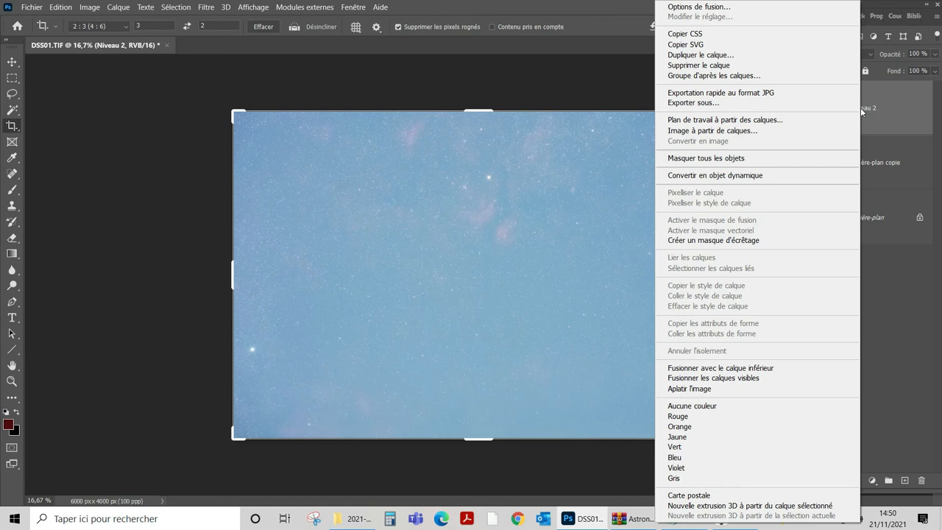
click(766, 55)
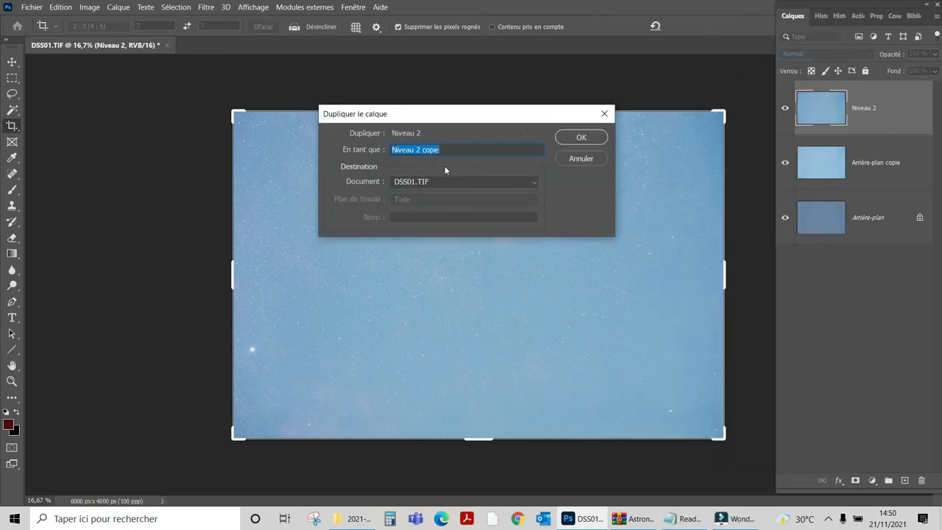
text(Courbes 2)
click(568, 140)
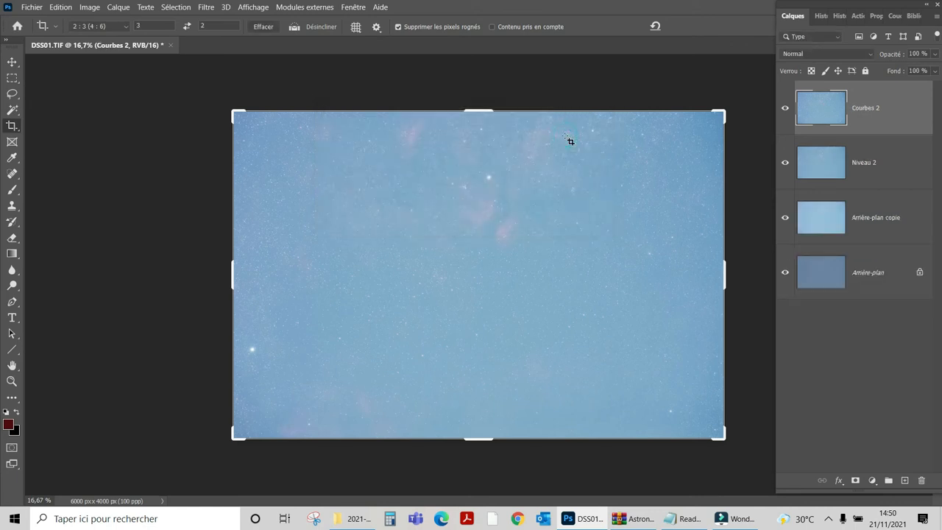
Step: In a Curves adjustment on Courbes 2, darken the sky background by on-image adjustment, lowering input about 164 to output about 80
click(89, 6)
mouse_move(108, 38)
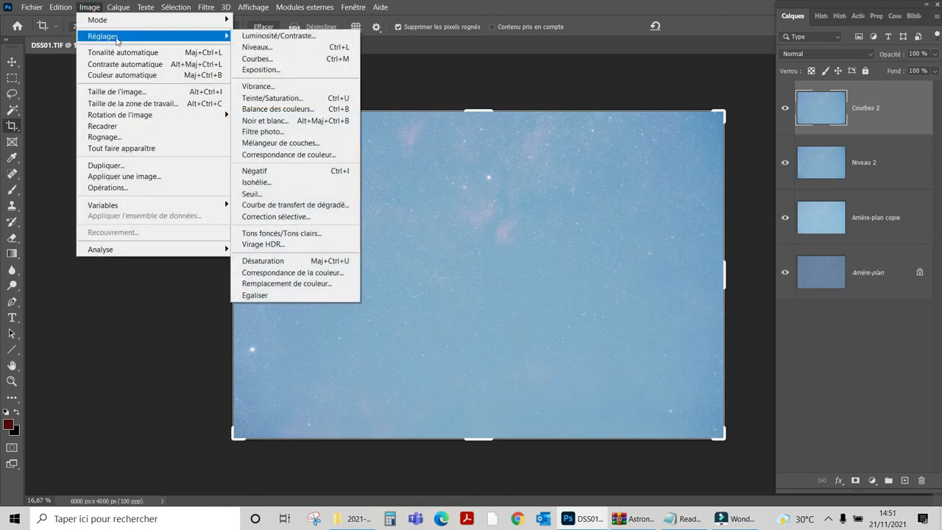
click(256, 58)
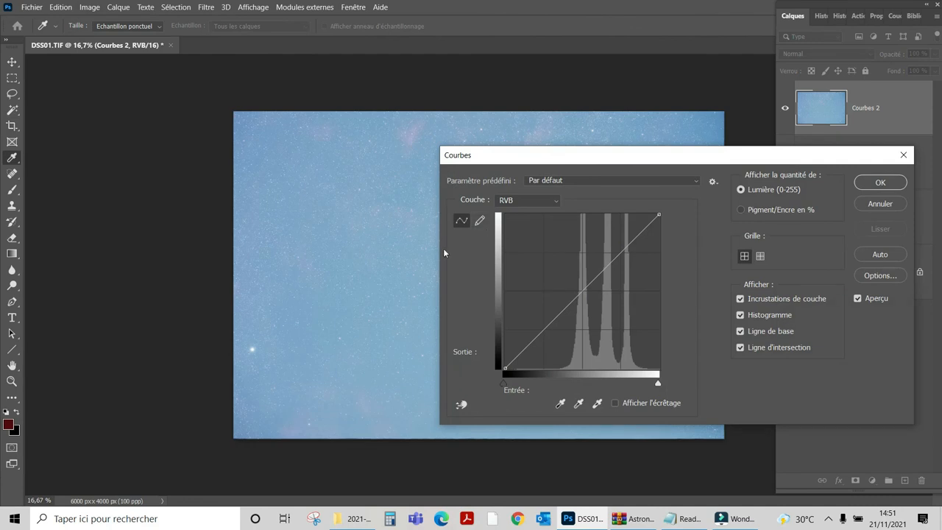
drag(550, 157, 821, 100)
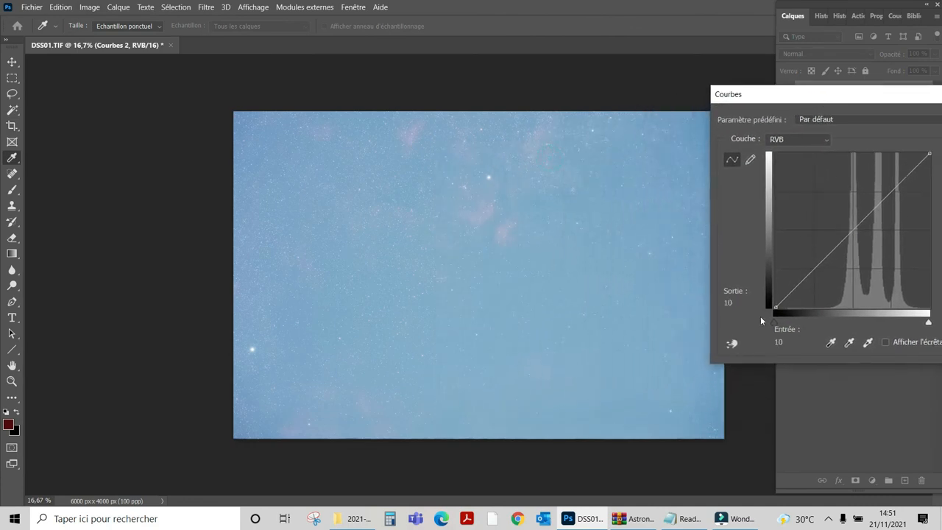
click(732, 343)
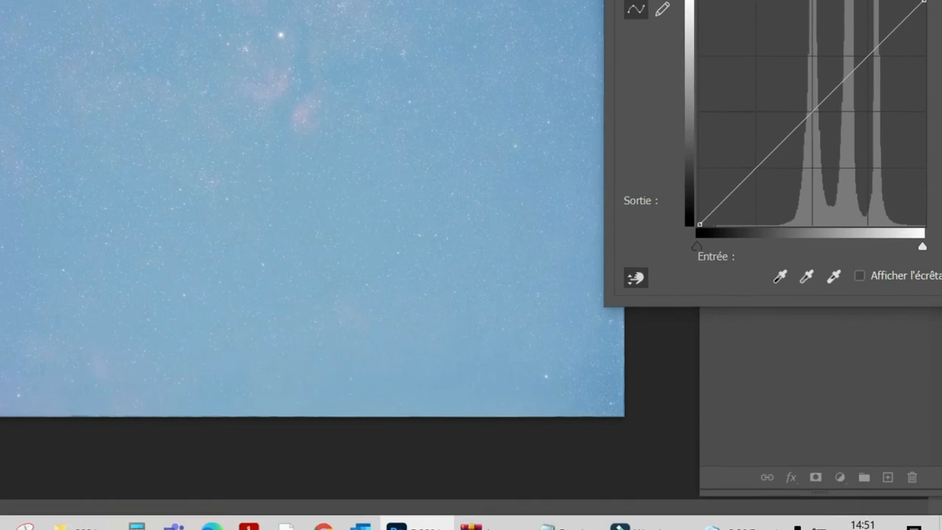
click(3, 1)
key(Escape)
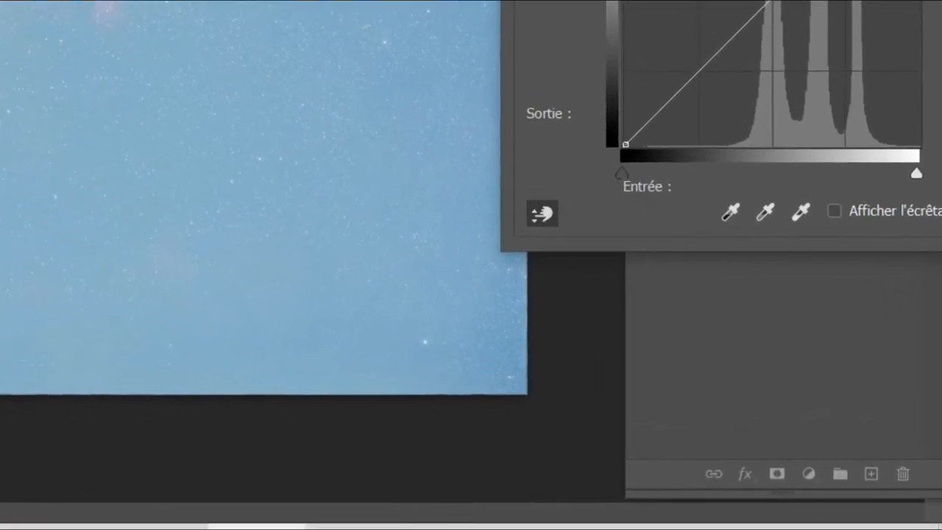
key(ctrl+plus)
key(ctrl+plus)
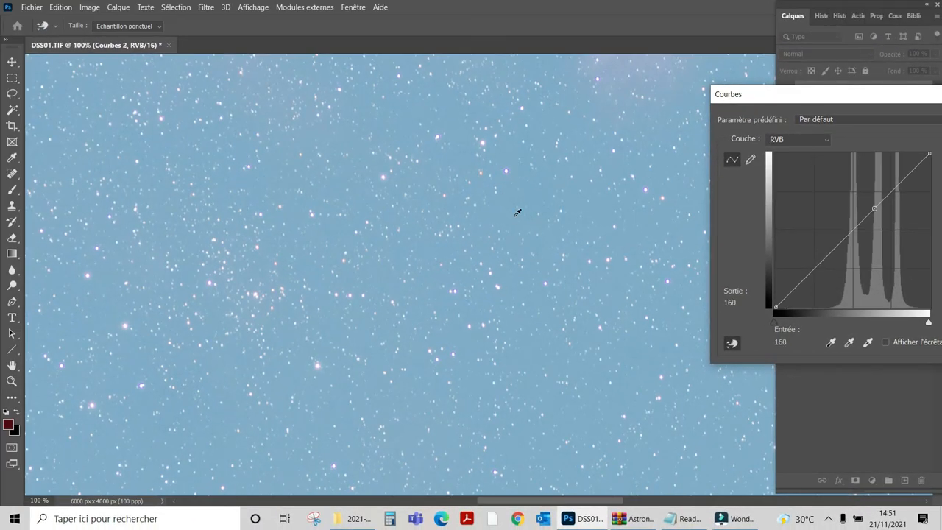
drag(513, 210, 520, 264)
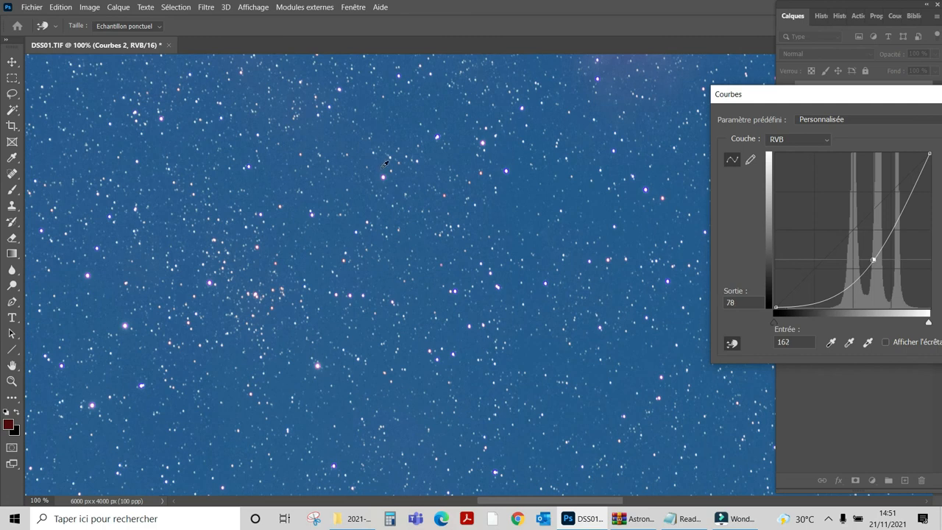
Step: Survey the star field at 100% to find a faint nebula area suitable for the second curve point
drag(375, 161, 417, 290)
drag(395, 210, 425, 342)
drag(422, 241, 328, 282)
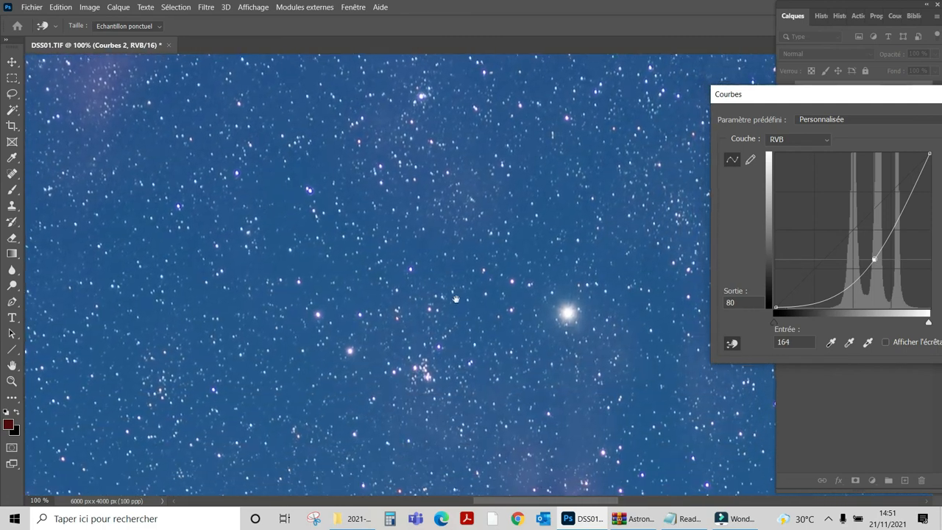
drag(471, 309, 395, 273)
drag(442, 333, 415, 311)
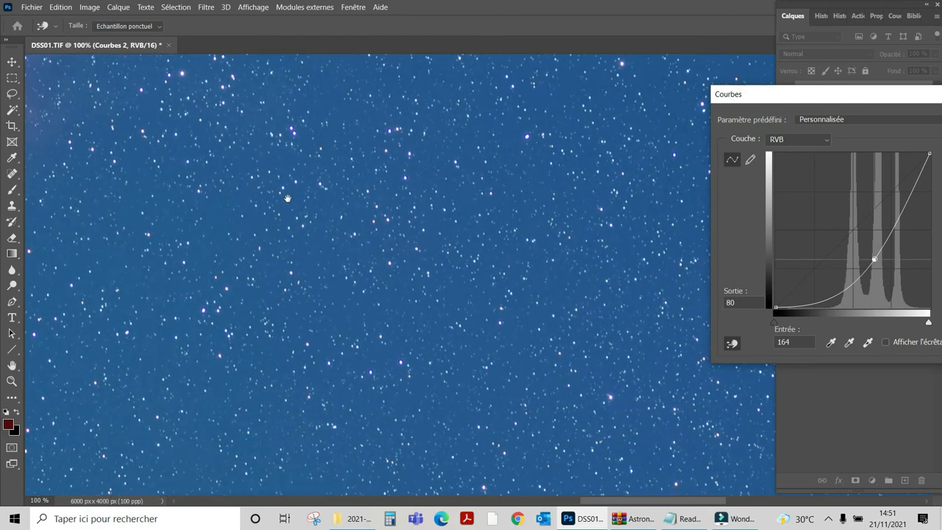
drag(374, 232, 294, 199)
drag(380, 284, 263, 210)
drag(263, 210, 425, 279)
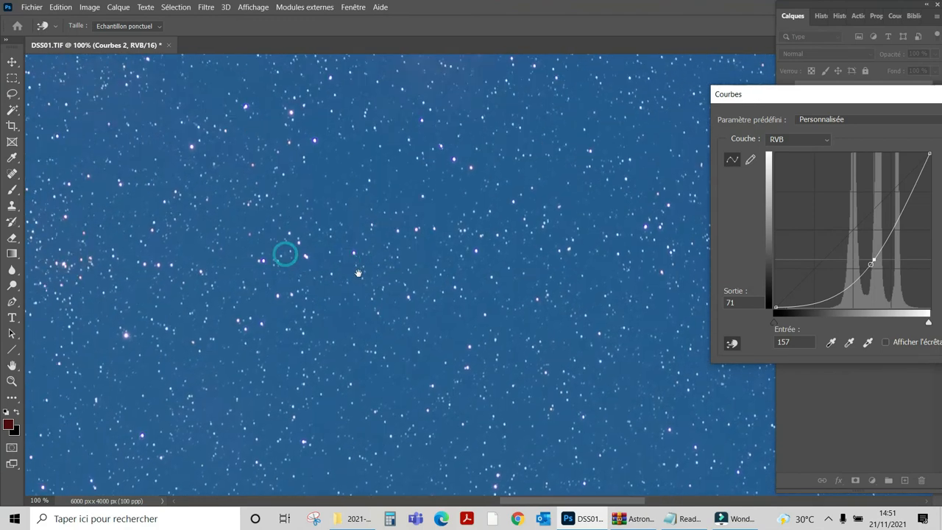
drag(300, 290, 339, 306)
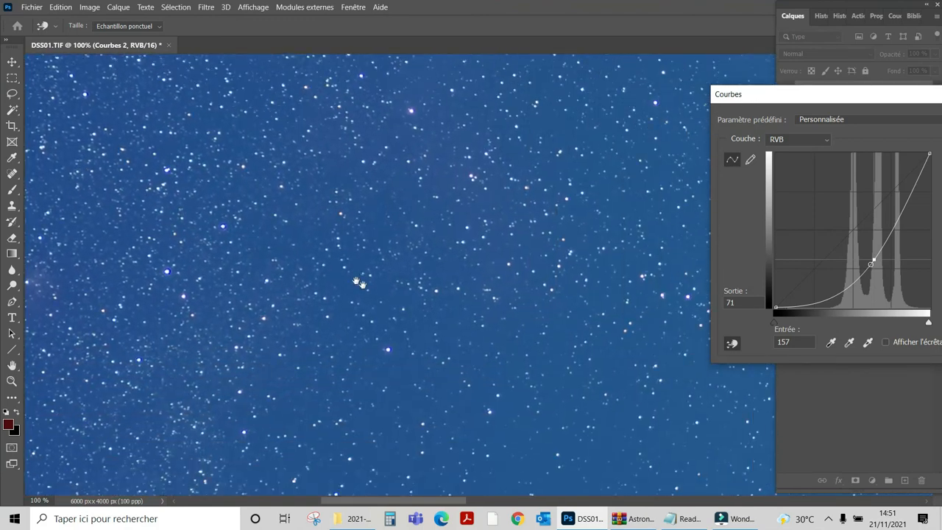
drag(375, 276, 283, 199)
drag(384, 261, 307, 199)
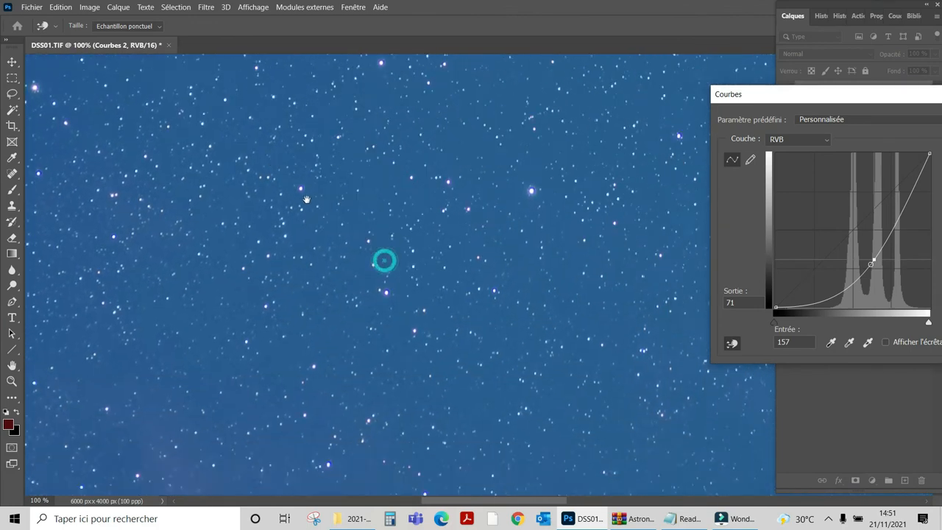
drag(373, 242, 253, 146)
drag(392, 323, 412, 265)
drag(346, 184, 427, 279)
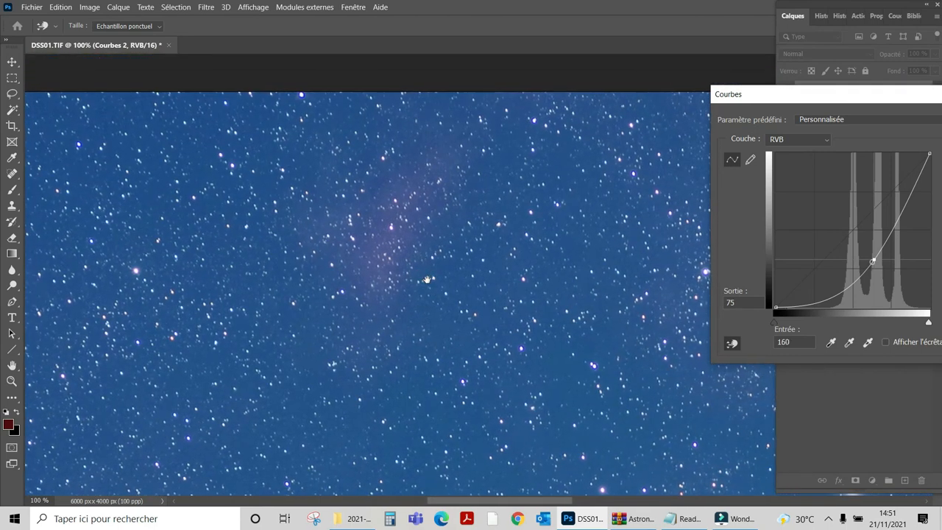
Step: Compare the curve tones of the purple nebula near the image's upper edge with the surrounding sky
key(Up)
key(Up)
key(Up)
key(Up)
key(Up)
key(Up)
key(Up)
key(Up)
key(Up)
key(Up)
key(Up)
key(Up)
key(Up)
key(Up)
key(Up)
key(Up)
key(Up)
key(Right)
key(Right)
key(Right)
key(Right)
key(Right)
key(Right)
key(Right)
key(Right)
key(Right)
key(Right)
key(Right)
key(Right)
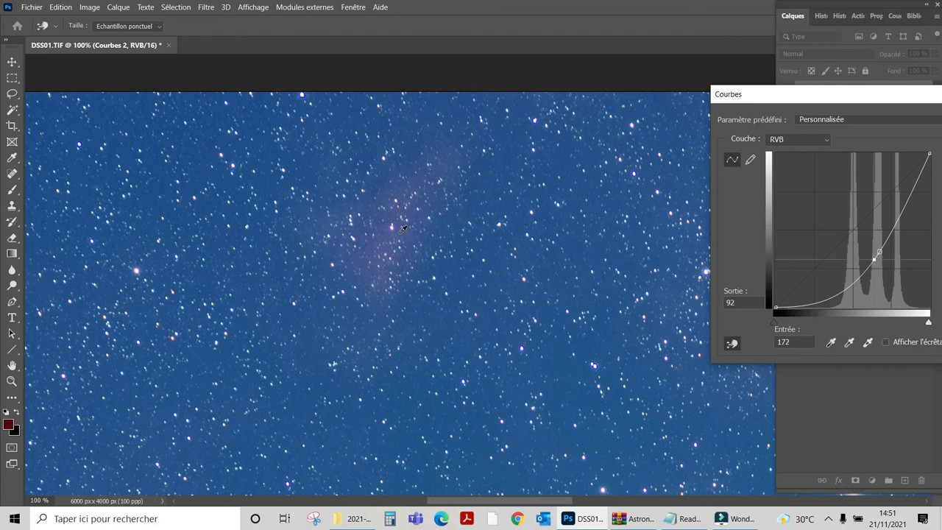
key(Left)
key(Left)
key(Left)
key(Left)
key(Left)
key(Down)
key(Down)
key(Down)
key(Down)
key(Down)
key(Down)
key(Down)
key(Left)
key(Left)
key(Left)
key(Left)
key(Left)
key(Left)
key(Left)
key(Left)
key(Left)
key(Left)
key(Left)
key(Down)
key(Down)
key(Down)
key(Down)
key(Down)
key(Down)
key(Down)
key(Down)
key(Down)
key(Down)
key(Down)
key(Down)
key(Down)
key(Down)
key(Down)
key(Down)
Step: Examine the curve tones of the nebula below the bright star against the neighbouring sky background
drag(453, 347, 265, 227)
key(Right)
key(Right)
key(Right)
key(Right)
key(Right)
key(Right)
key(Right)
key(Right)
key(Right)
key(Right)
key(Right)
key(Right)
key(Right)
key(Right)
key(Right)
key(Up)
key(Up)
key(Up)
key(Up)
key(Up)
key(Up)
key(Up)
key(Up)
key(Up)
key(Up)
key(Up)
key(Up)
key(Up)
key(Up)
key(Up)
key(Up)
key(Up)
key(Up)
key(Up)
key(Up)
key(Left)
key(Left)
key(Left)
key(Down)
key(Down)
key(Down)
key(Down)
key(Down)
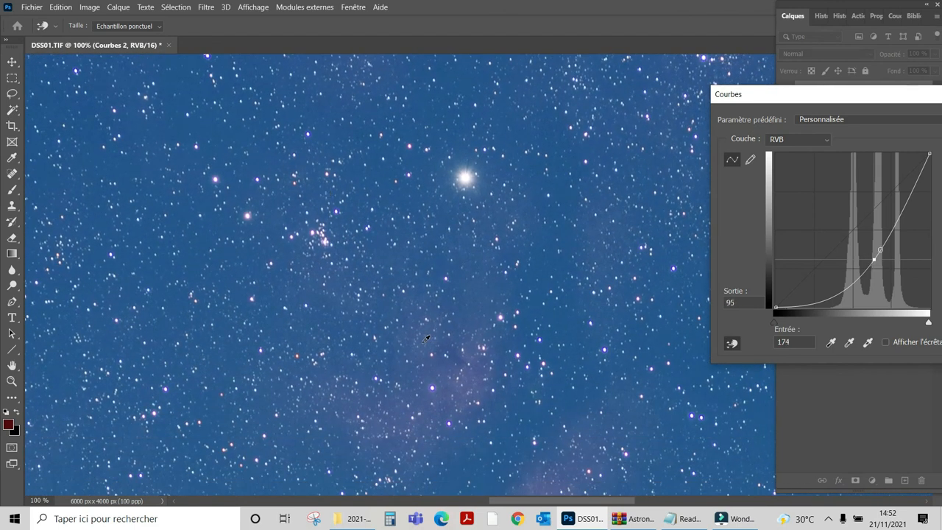
key(Left)
key(Left)
key(Left)
key(Left)
key(Left)
key(Left)
key(Left)
key(Down)
key(Down)
key(Down)
key(Down)
key(Down)
key(Down)
key(Down)
key(Down)
key(Down)
key(Down)
key(Up)
key(Up)
key(Up)
key(Up)
key(Up)
key(Up)
key(Up)
key(Up)
key(Up)
key(Right)
key(Right)
key(Right)
key(Right)
key(Right)
key(Right)
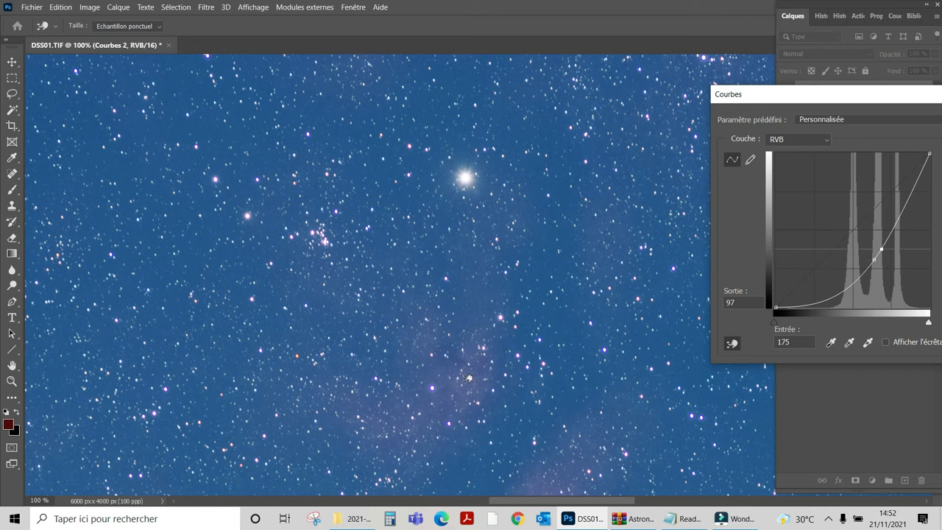
Step: Brighten the nebula below the bright star by on-image curve adjustment, raising input 175 to output 133, and move the Curves dialog to expose its options
drag(469, 378, 471, 355)
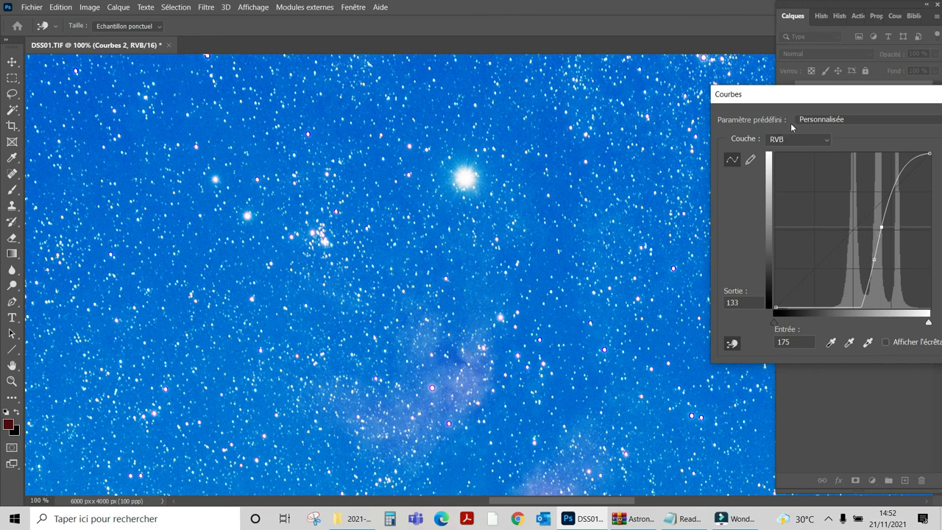
drag(814, 98, 625, 95)
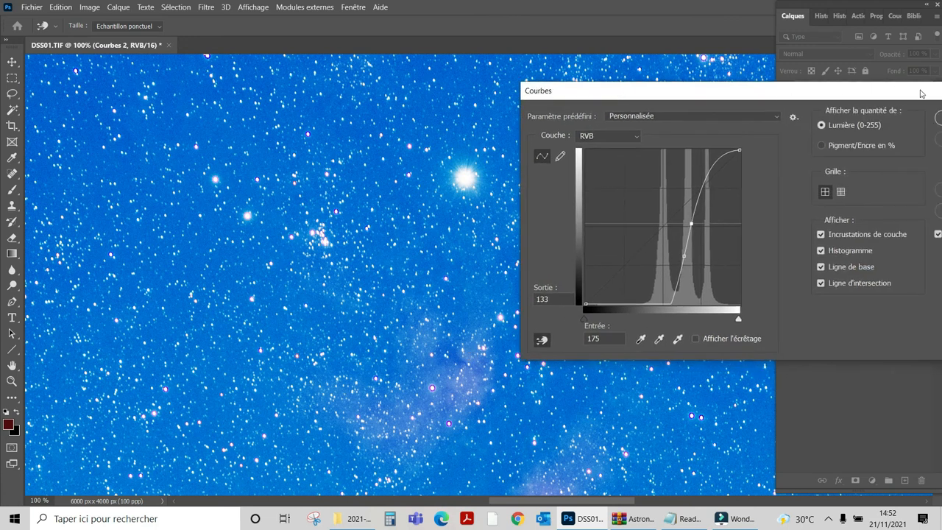
Step: Apply the curve adjustment to the Courbes 2 layer
drag(908, 95, 799, 95)
click(852, 118)
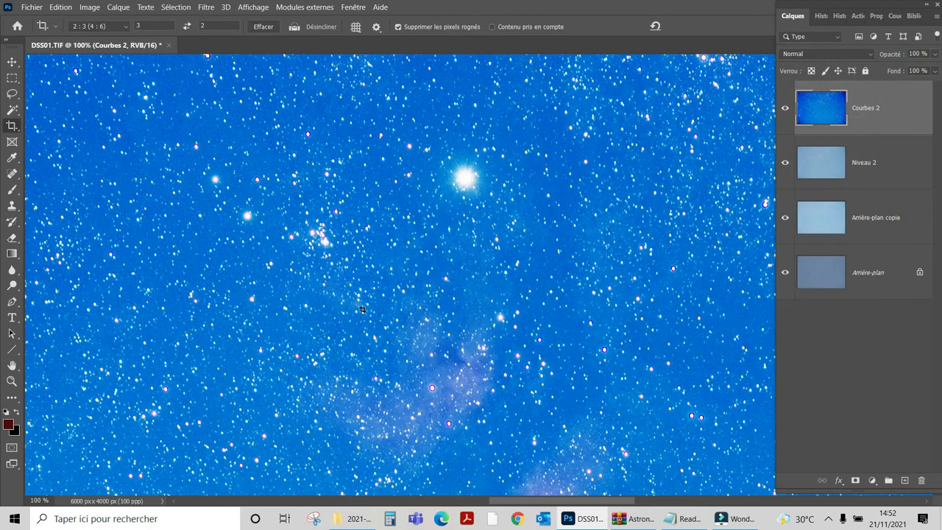
drag(457, 409, 323, 253)
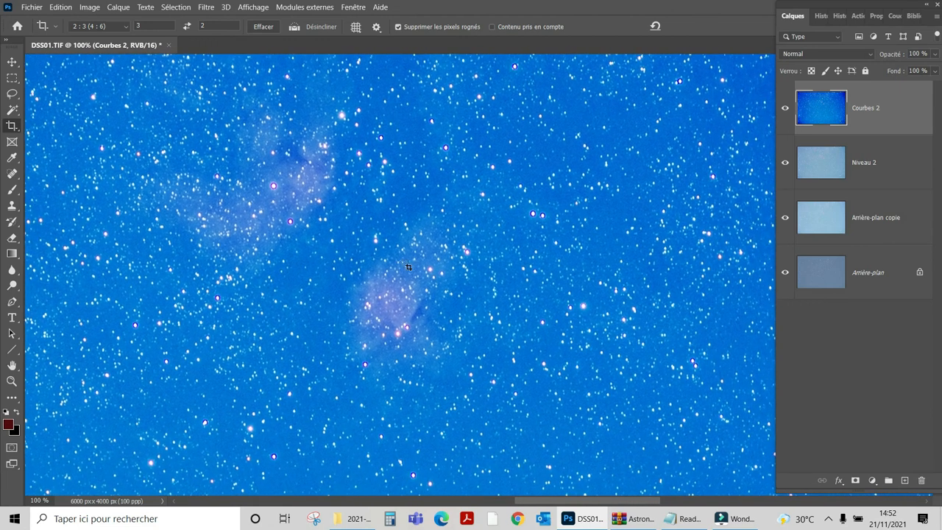
Step: Duplicate the Courbes 2 layer within DSS01.TIF under the name Courbes 3
right_click(869, 114)
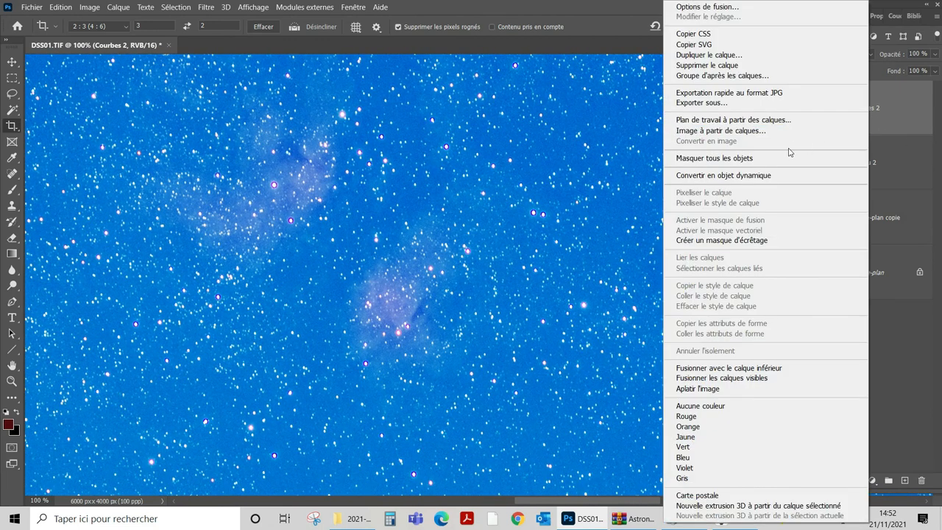
click(708, 56)
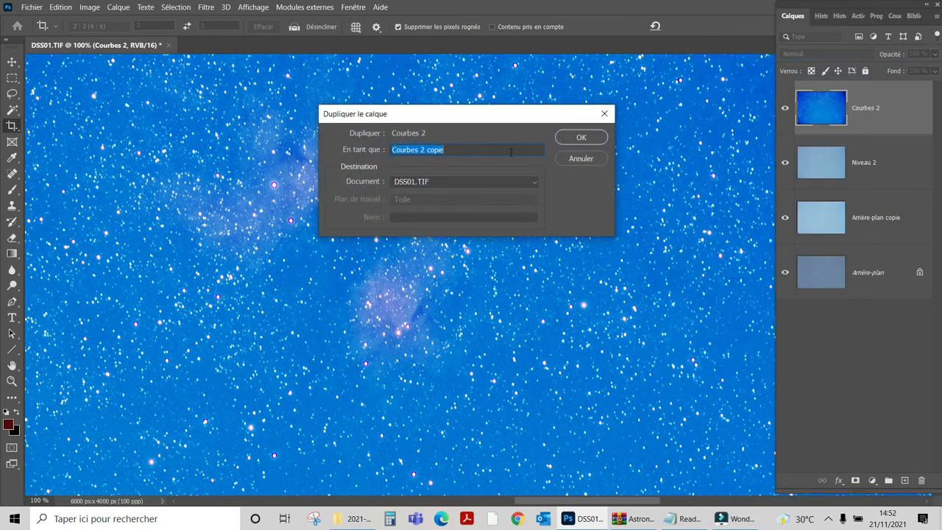
click(472, 149)
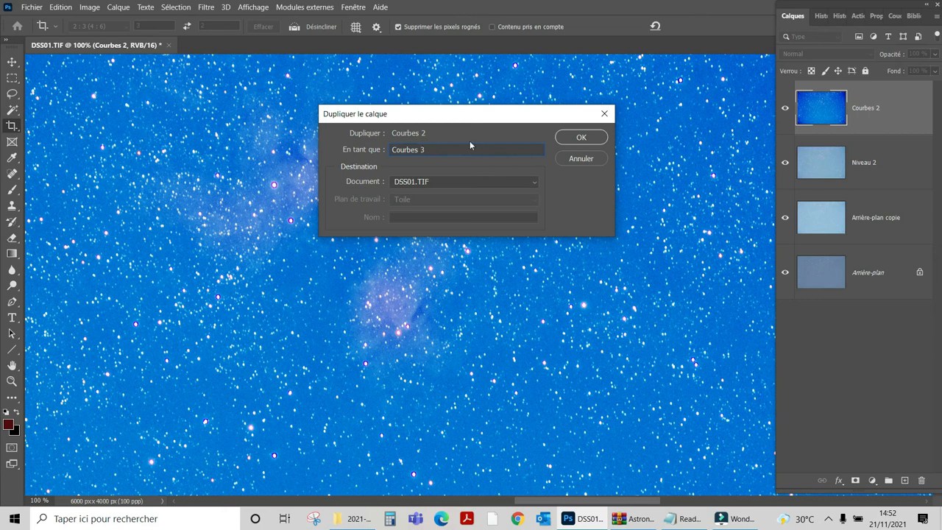
click(581, 139)
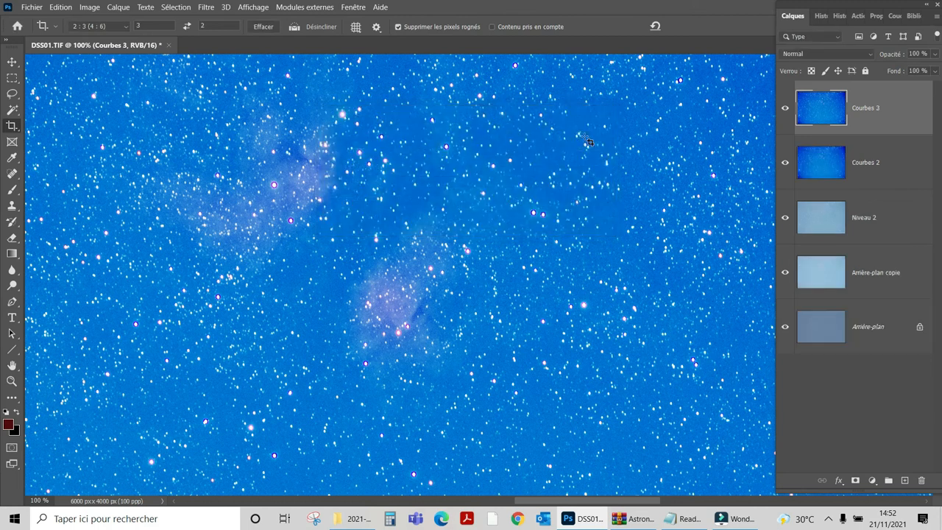
Step: Neutralise the blue cast on Courbes 3 with a Curves adjustment, sampling the black point from the sky background below the nebulae
click(86, 8)
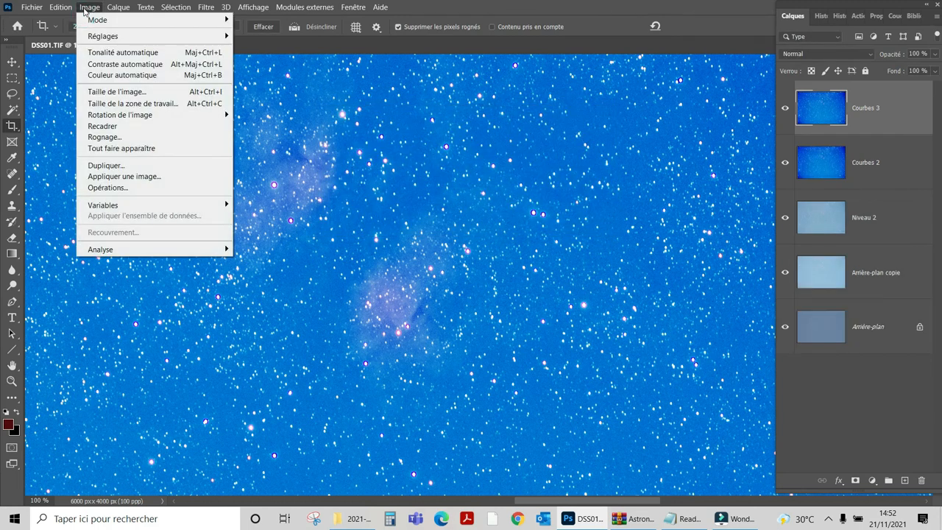
mouse_move(95, 36)
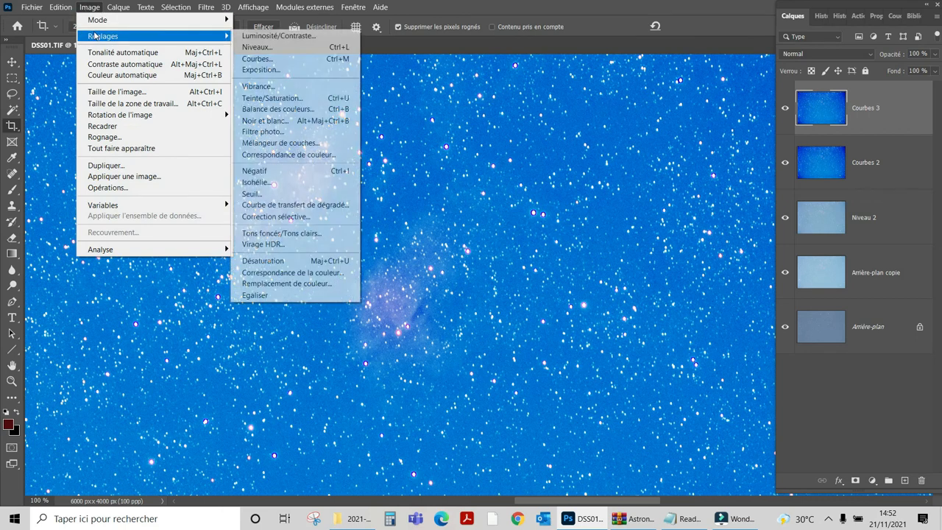
click(250, 59)
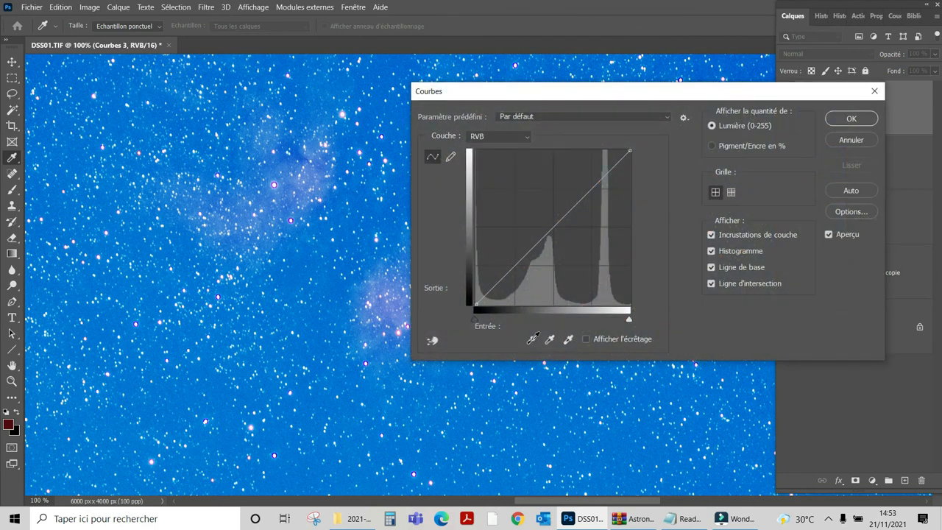
click(530, 340)
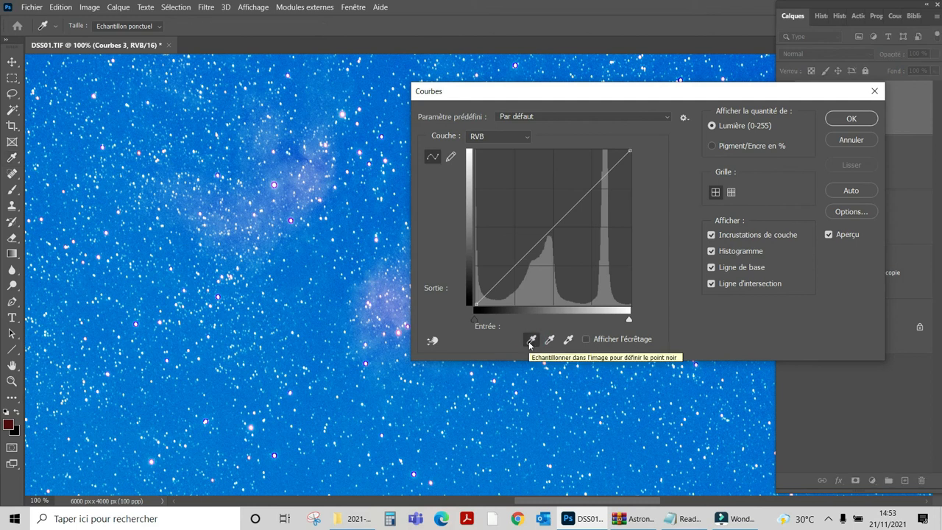
click(540, 424)
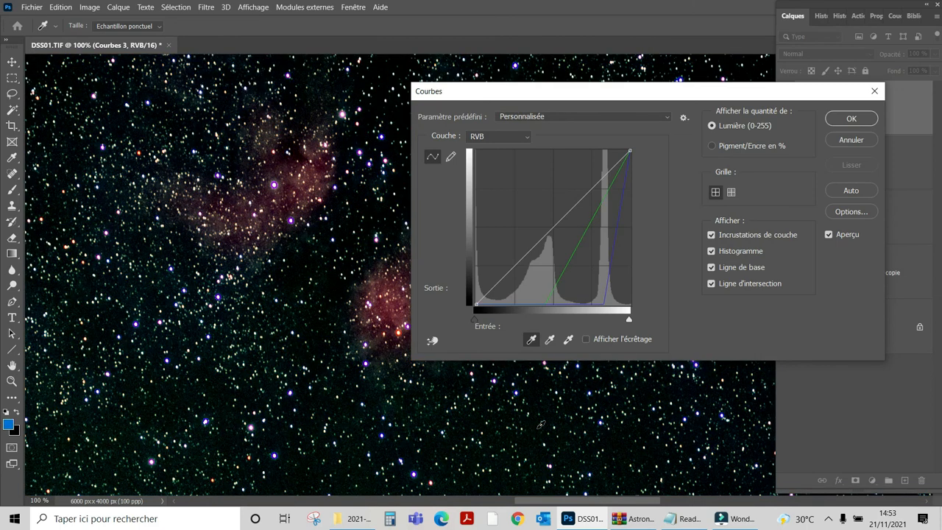
click(839, 122)
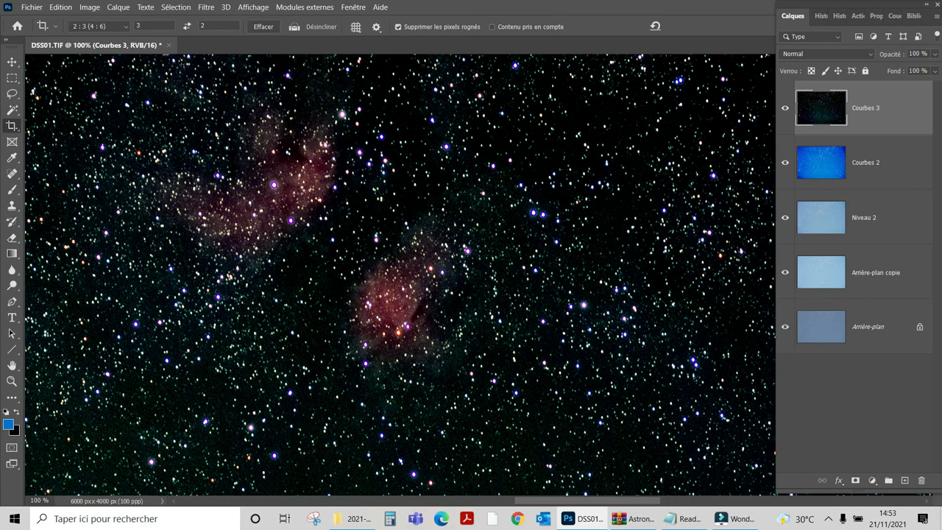
Step: Switch to File Explorer, check the capture details of frame 14082021-DSC_0117 in the Lights folder, and return to Photoshop
click(408, 336)
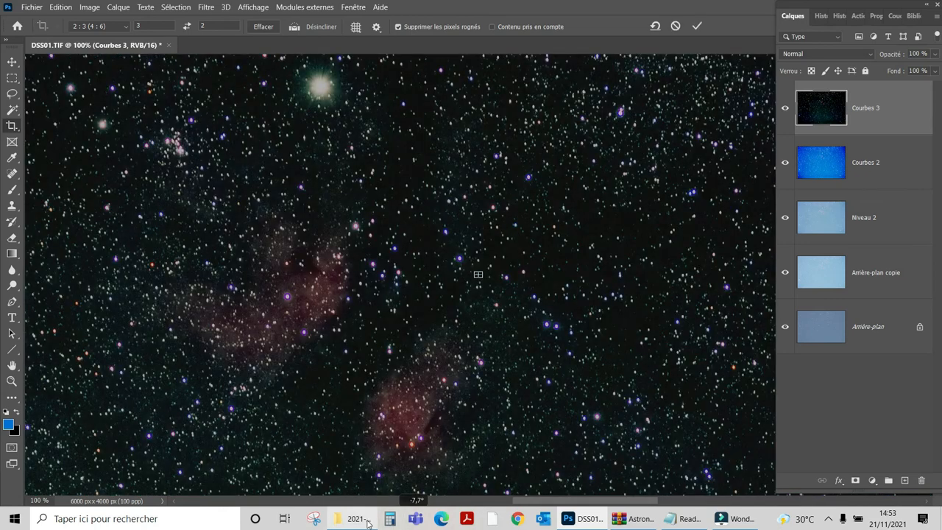
click(368, 523)
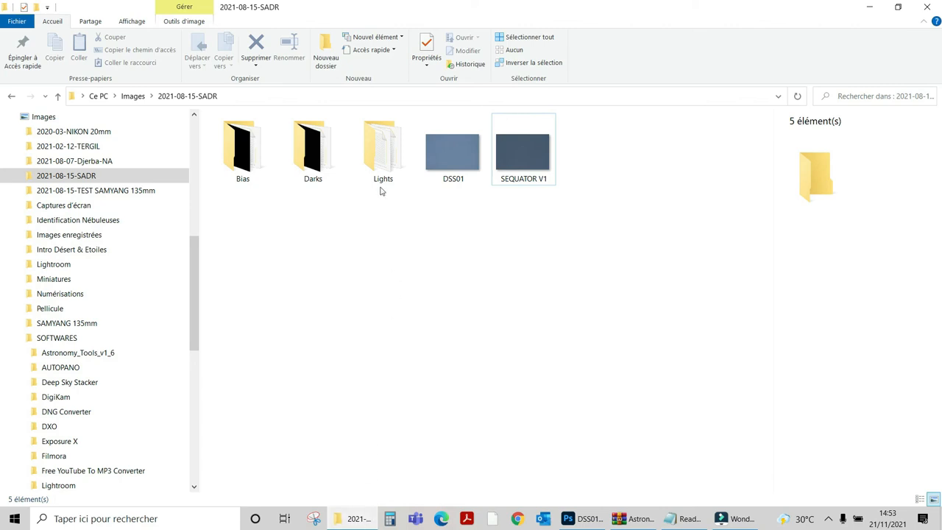
double_click(386, 177)
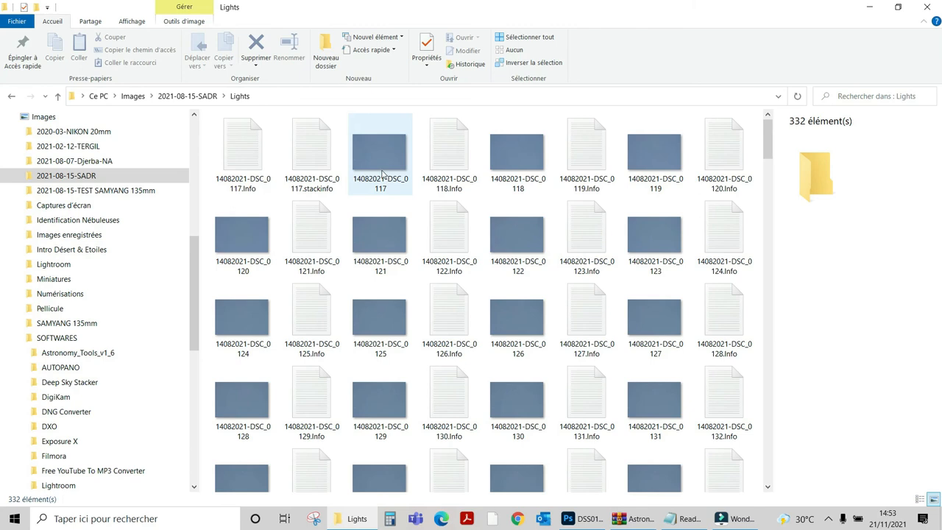
click(382, 173)
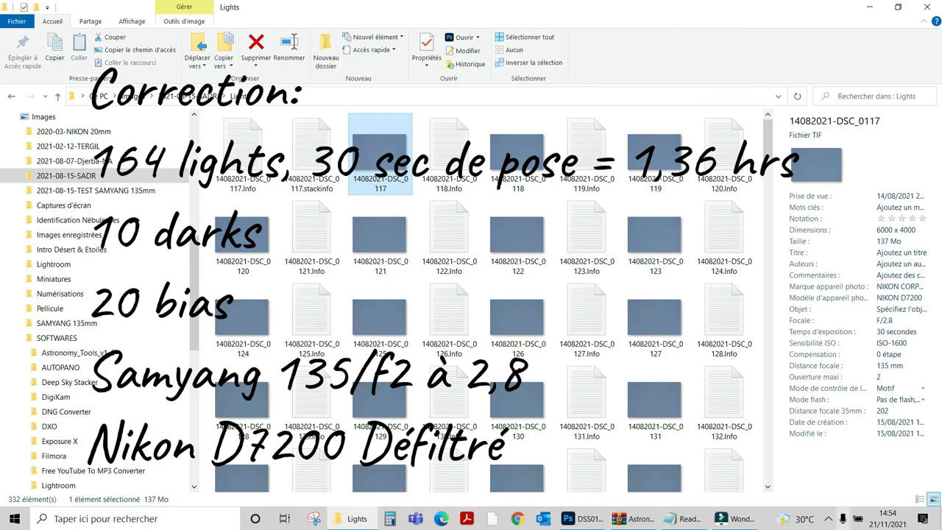
click(582, 519)
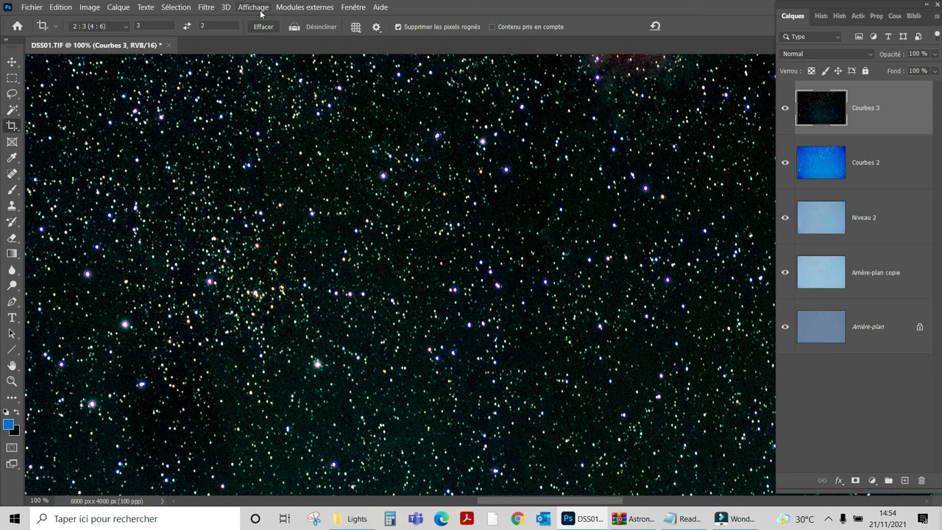
Step: Duplicate the Courbes 3 layer within DSS01.TIF under the name Courbes 4
drag(431, 187, 490, 448)
drag(579, 320, 344, 257)
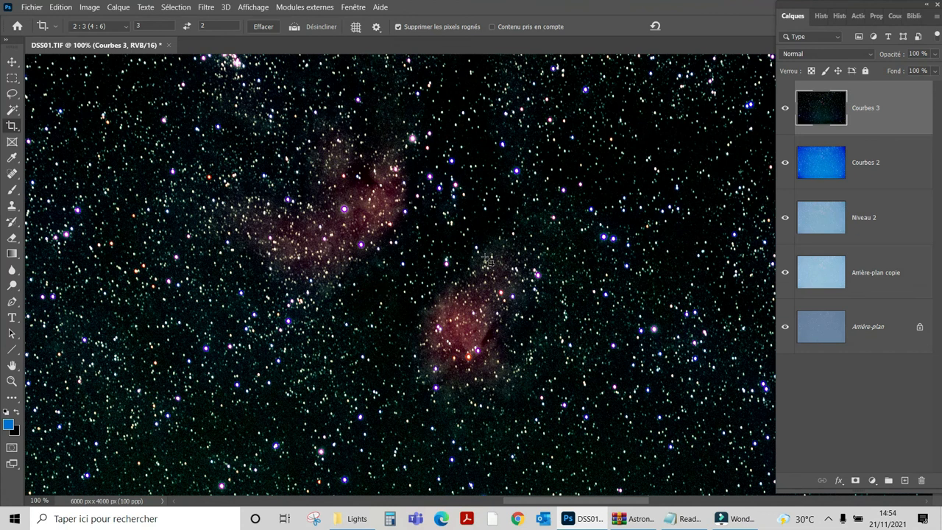
right_click(882, 114)
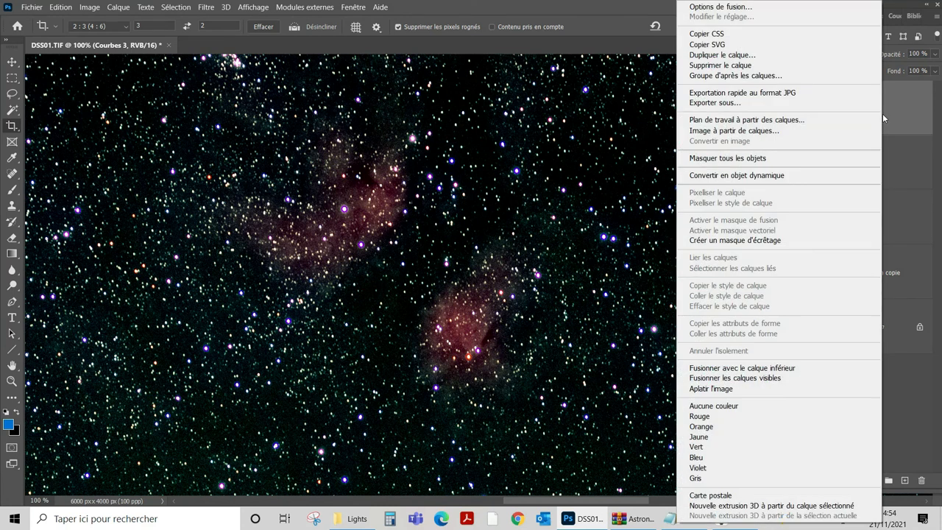
click(760, 55)
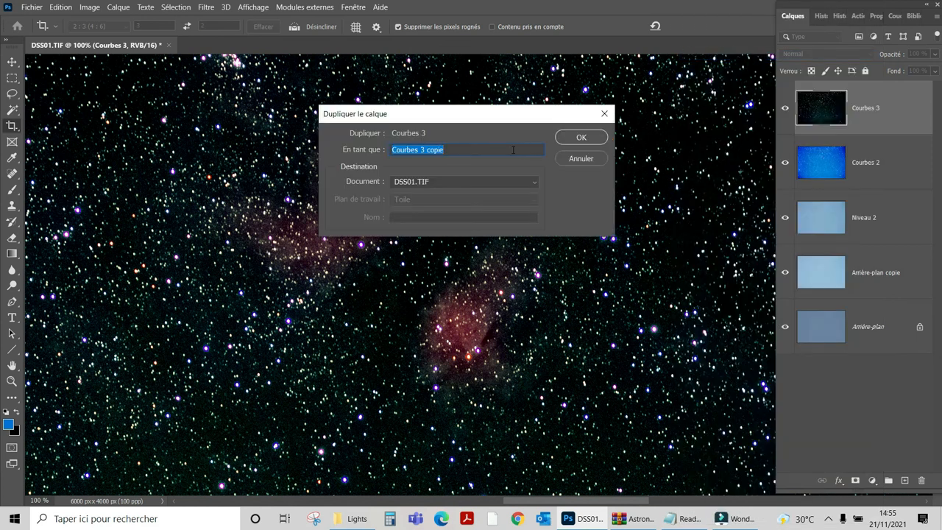
drag(444, 150, 425, 149)
text(4)
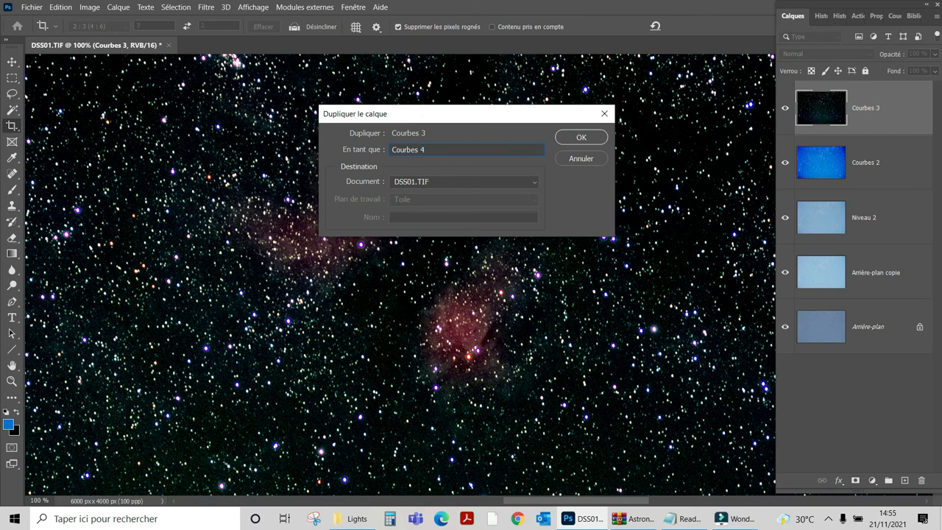
click(588, 139)
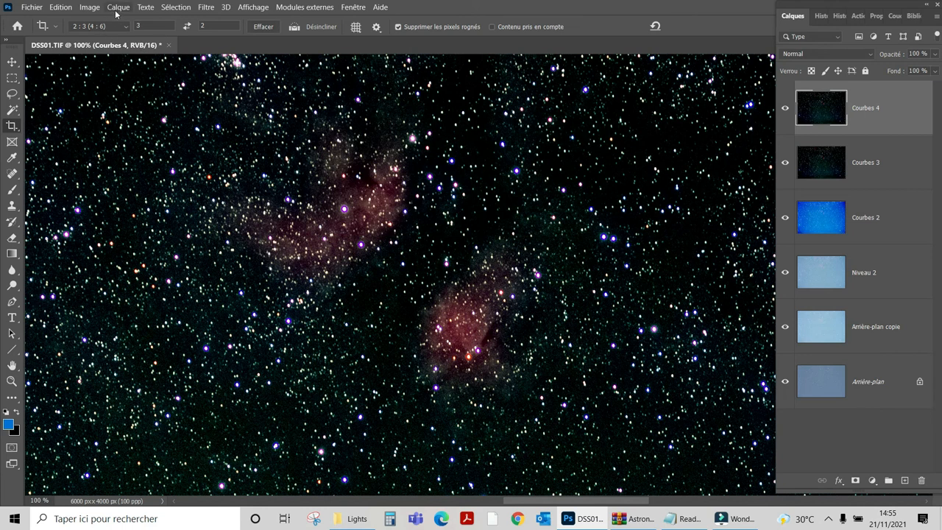
Step: Slightly brighten the red nebula on Courbes 4 with Curves, using on-image adjustment at 200% zoom to raise the point at input 55
click(90, 8)
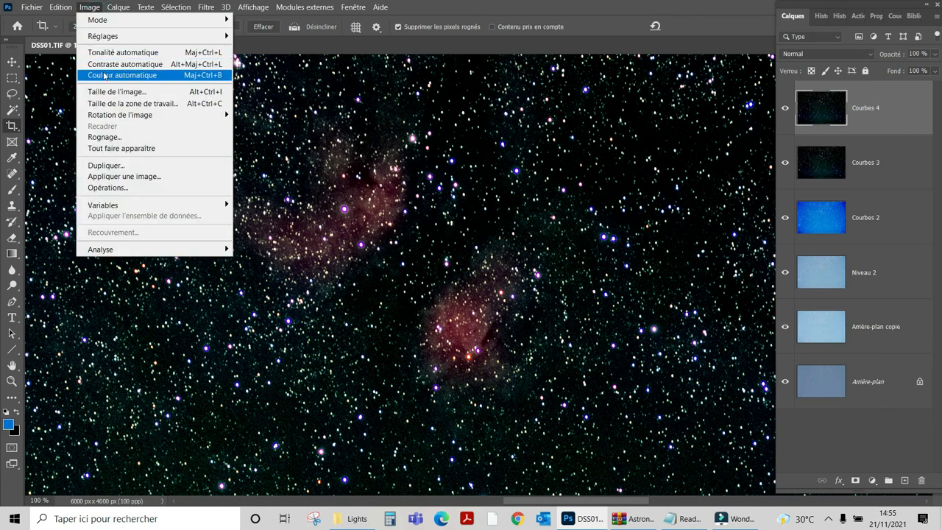
mouse_move(140, 38)
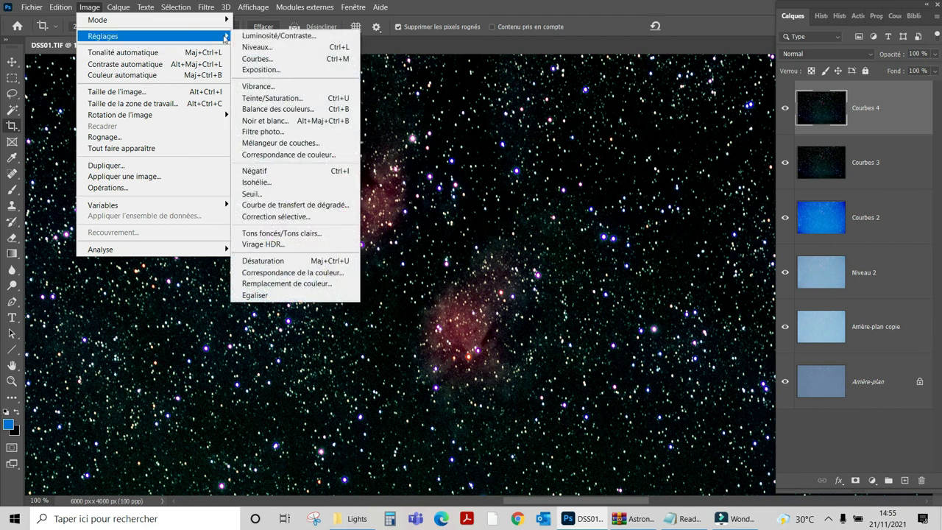
click(266, 60)
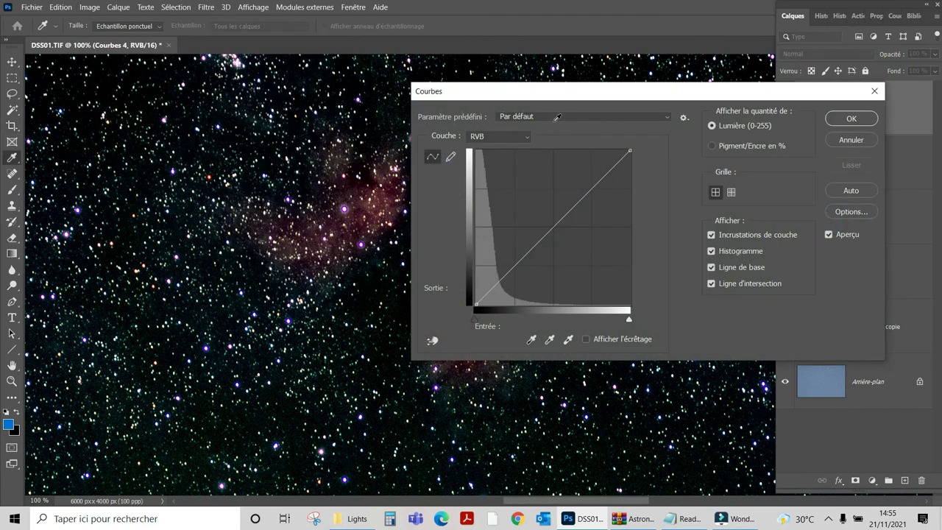
drag(545, 97, 717, 119)
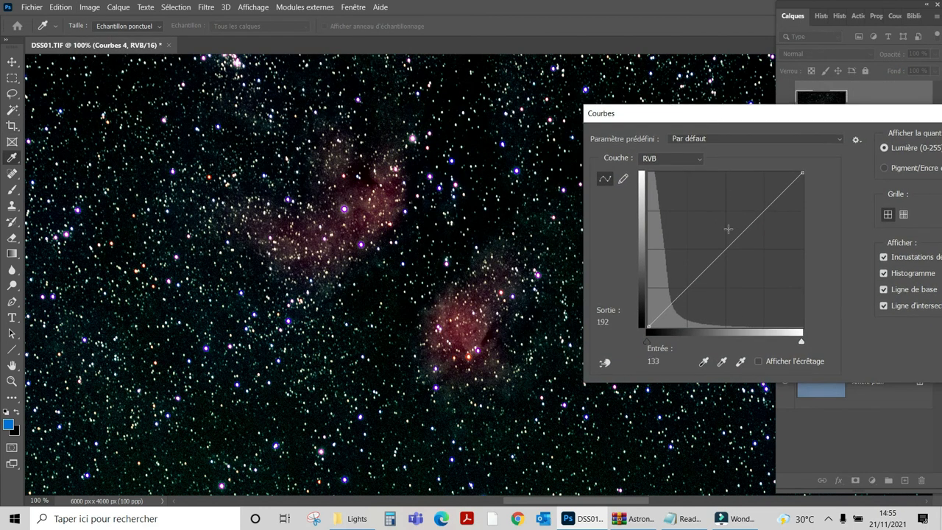
click(605, 364)
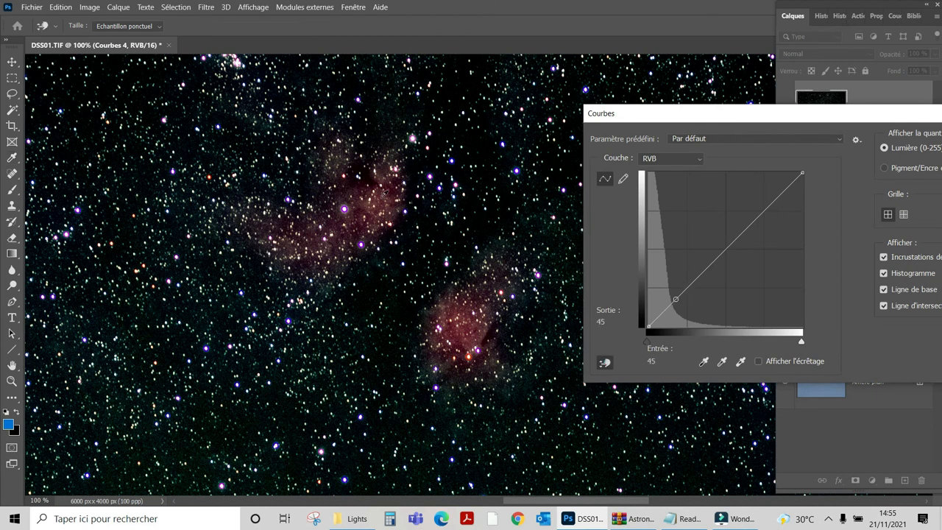
click(250, 7)
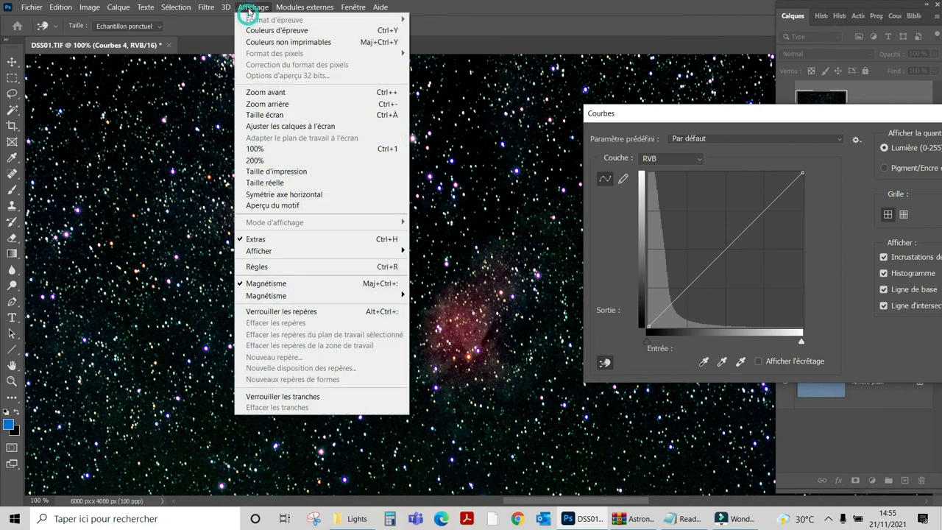
click(273, 163)
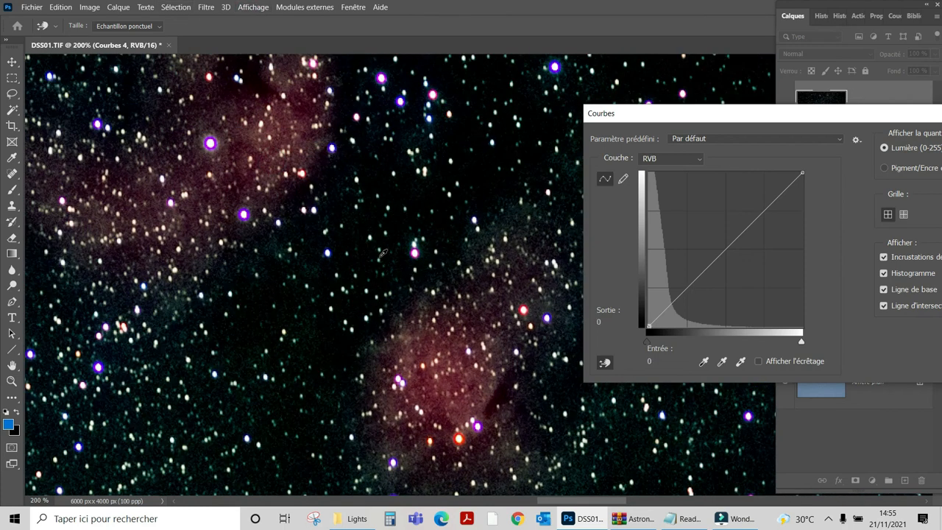
click(448, 379)
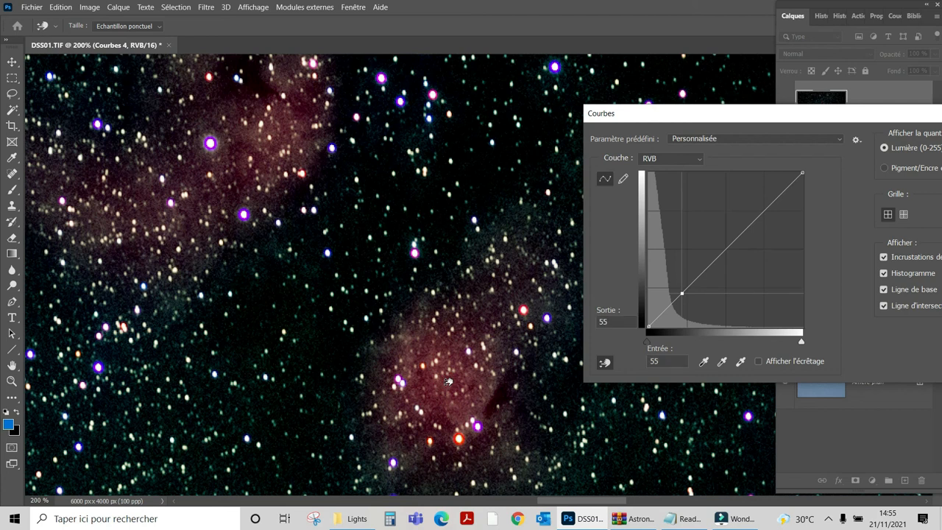
mouse_move(448, 381)
mouse_down()
mouse_move(444, 339)
mouse_move(451, 375)
mouse_up()
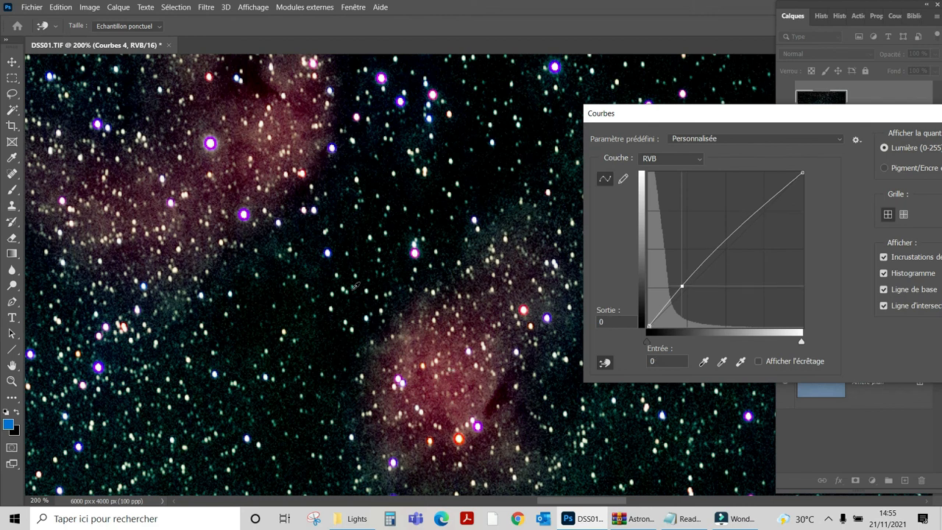
Step: Check the curve's effect across the star field at 200% and 100% zoom, and apply it to the Courbes 4 layer
click(300, 200)
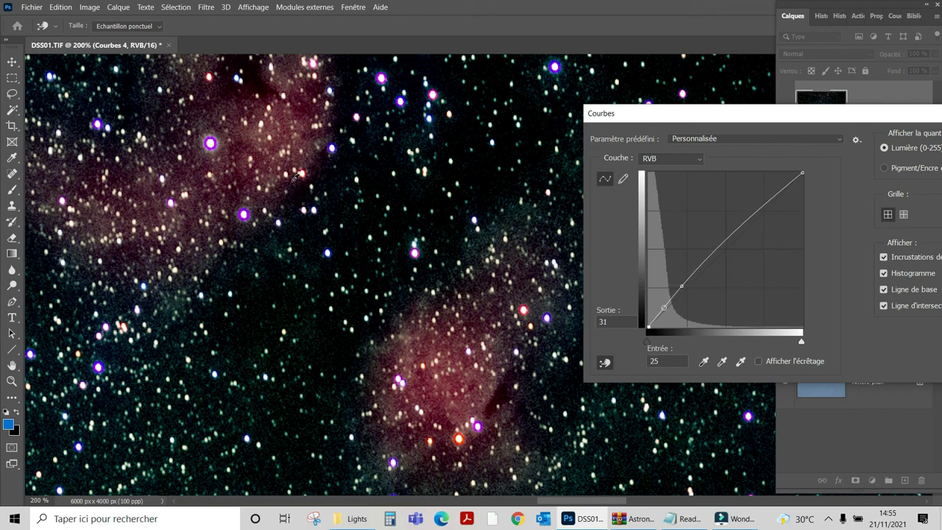
drag(292, 188, 401, 359)
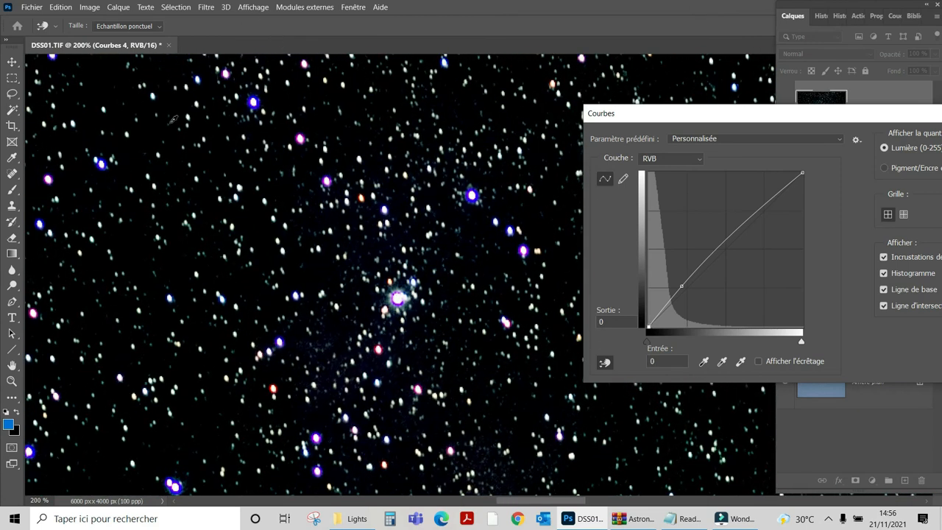
drag(48, 500, 16, 500)
text(100)
drag(770, 120, 651, 117)
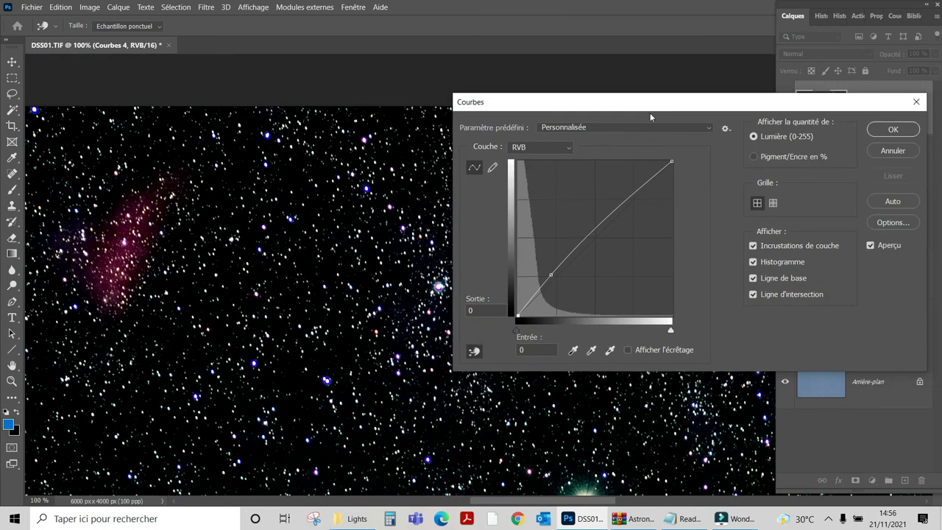
click(880, 135)
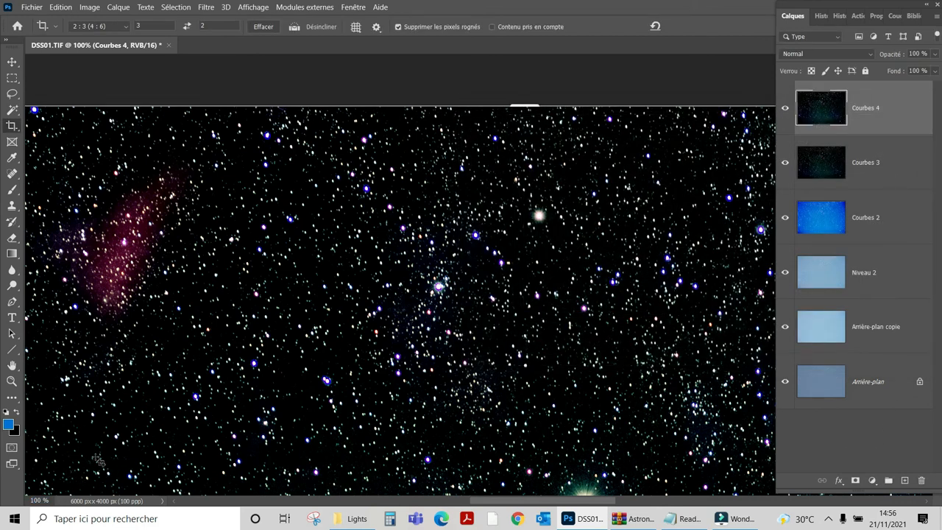
Step: Duplicate the Courbes 4 layer within DSS01.TIF under the name Courbes 5
drag(314, 401, 277, 277)
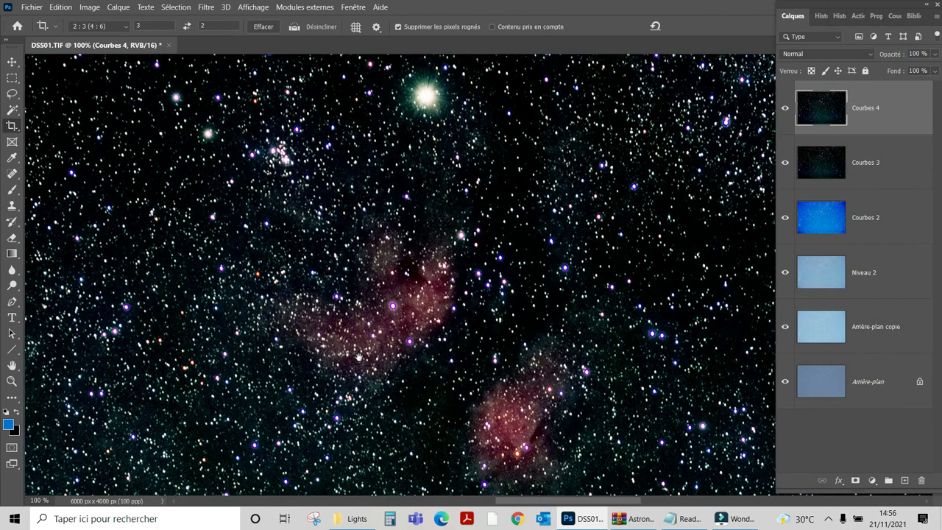
drag(396, 391, 406, 375)
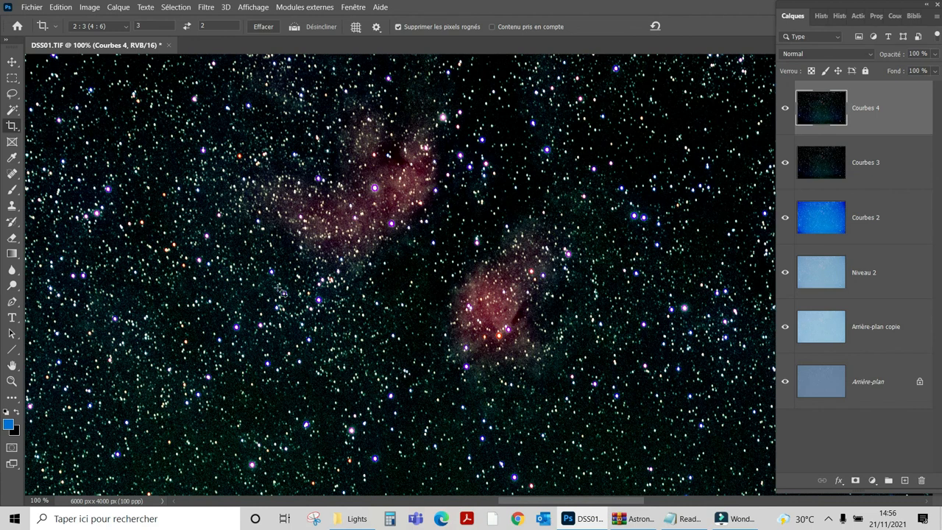
drag(249, 267, 415, 369)
drag(536, 422, 643, 492)
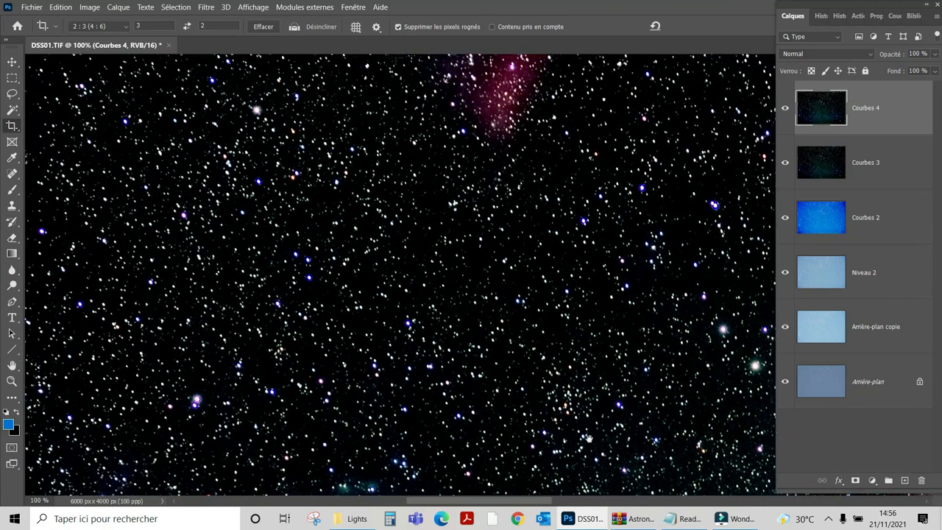
drag(577, 332, 530, 429)
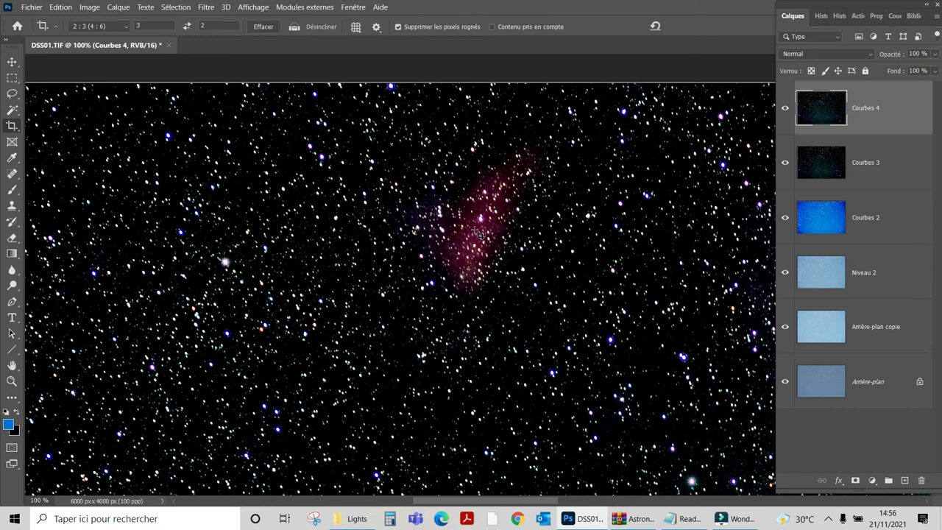
right_click(857, 111)
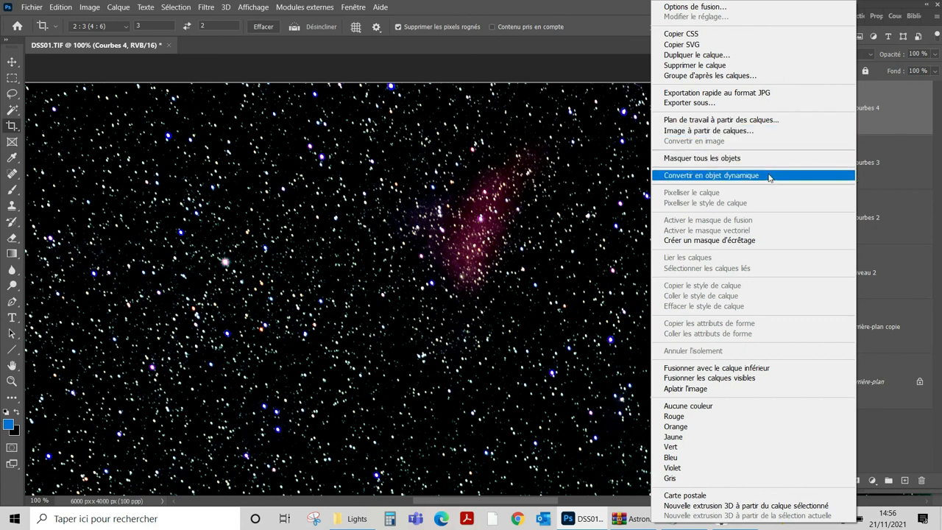
click(756, 55)
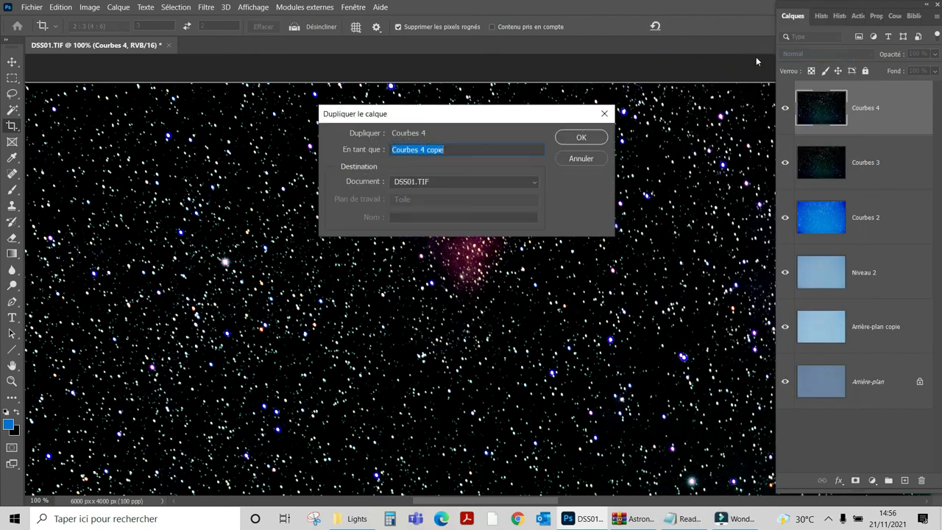
click(509, 150)
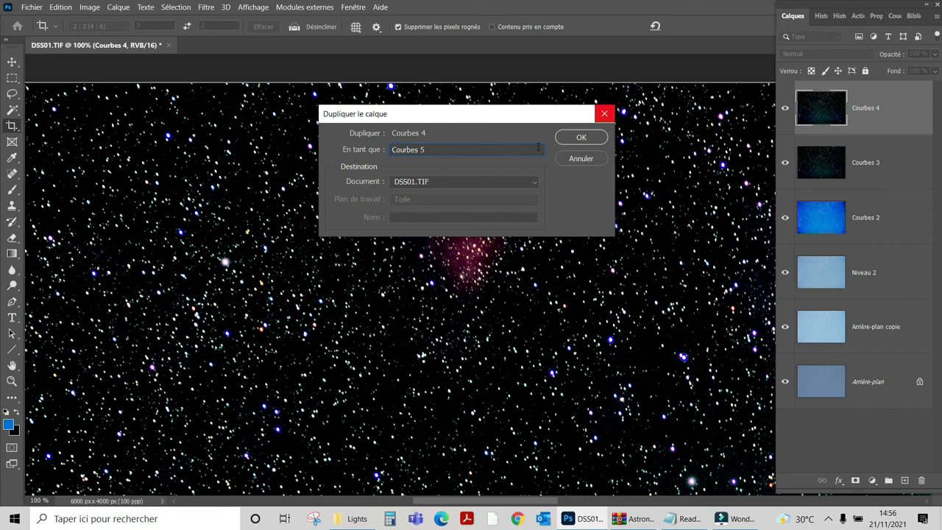
click(564, 140)
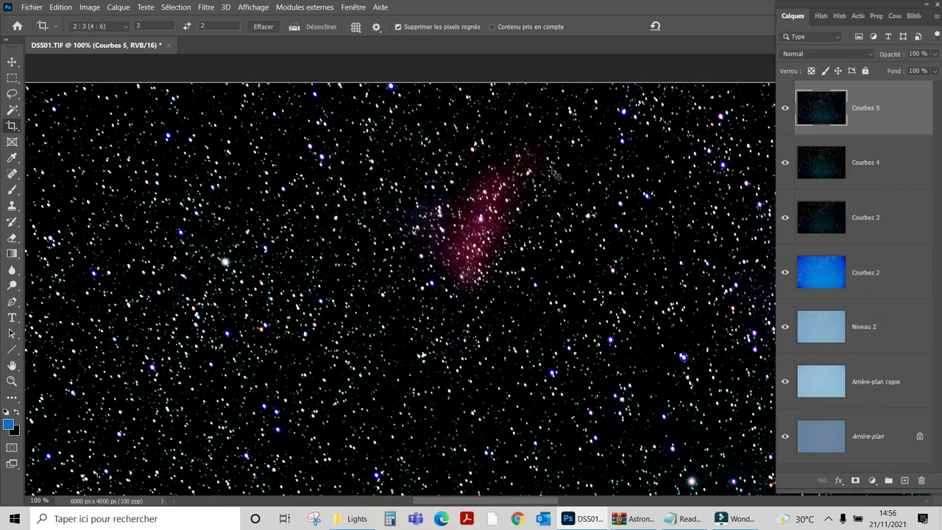
Step: Brighten the red nebulae on Courbes 5 with Curves, using on-image adjustment to raise the RGB point at input 29 to output 46
click(87, 11)
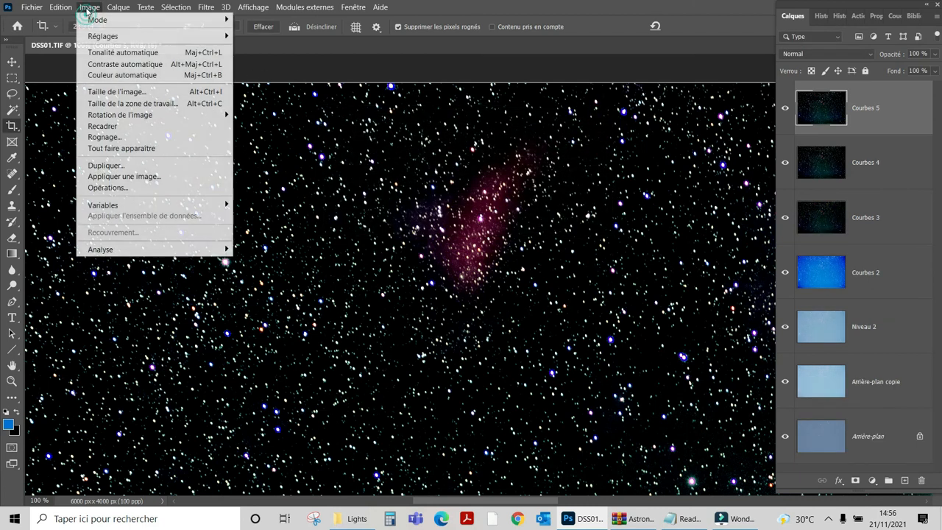
mouse_move(190, 41)
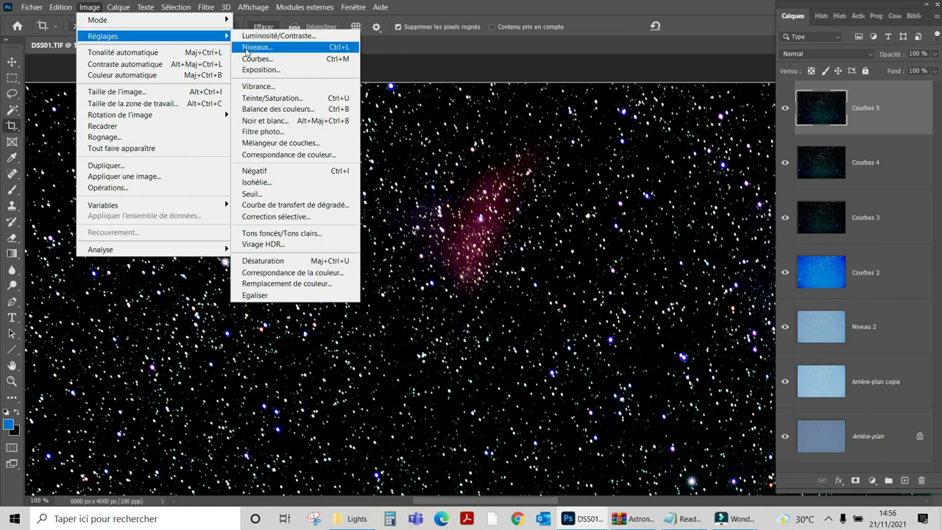
click(253, 59)
drag(610, 101, 690, 133)
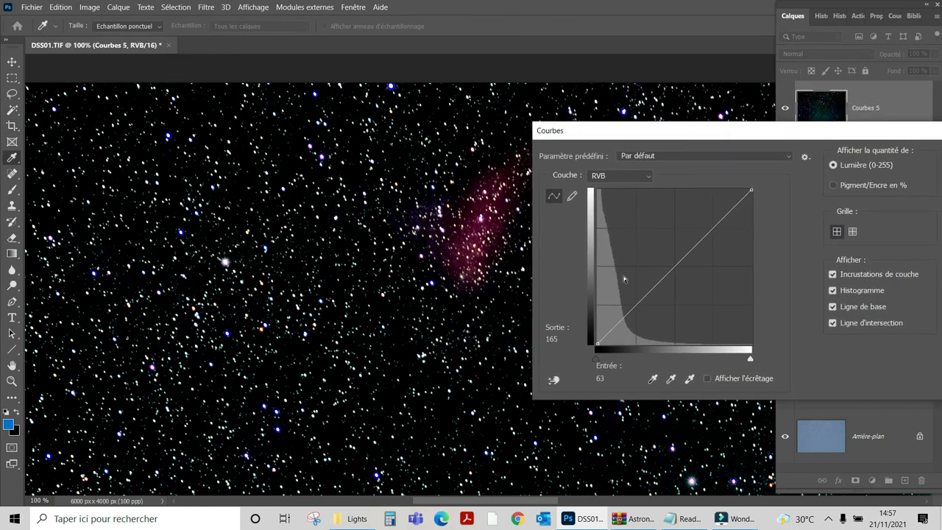
click(554, 380)
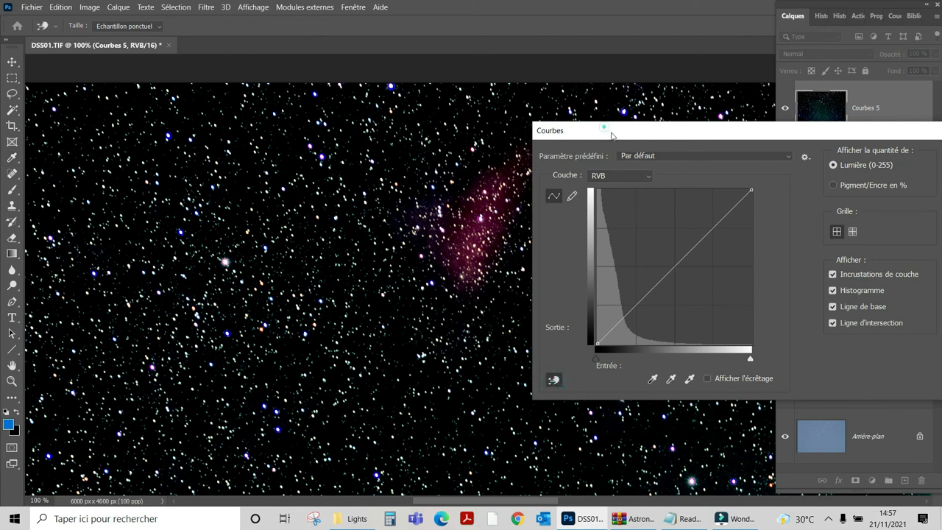
drag(602, 129, 686, 216)
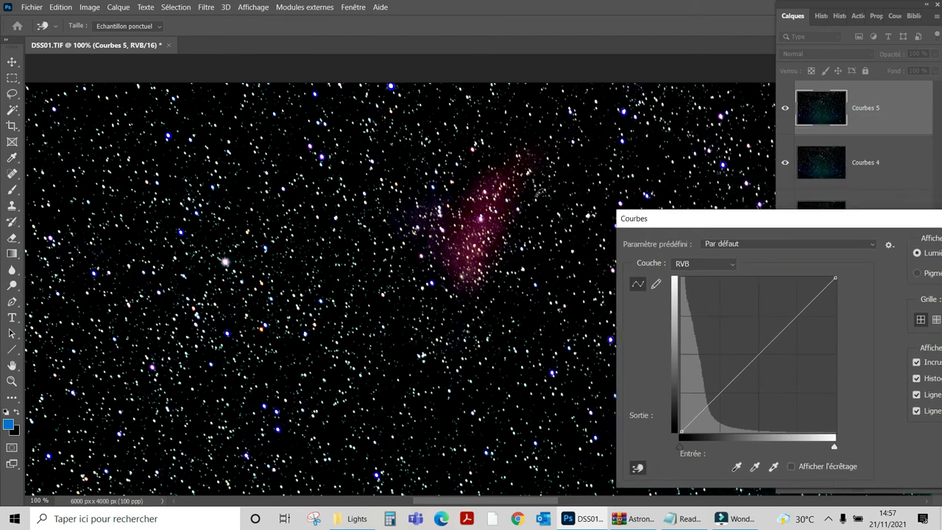
click(481, 224)
drag(480, 227, 667, 219)
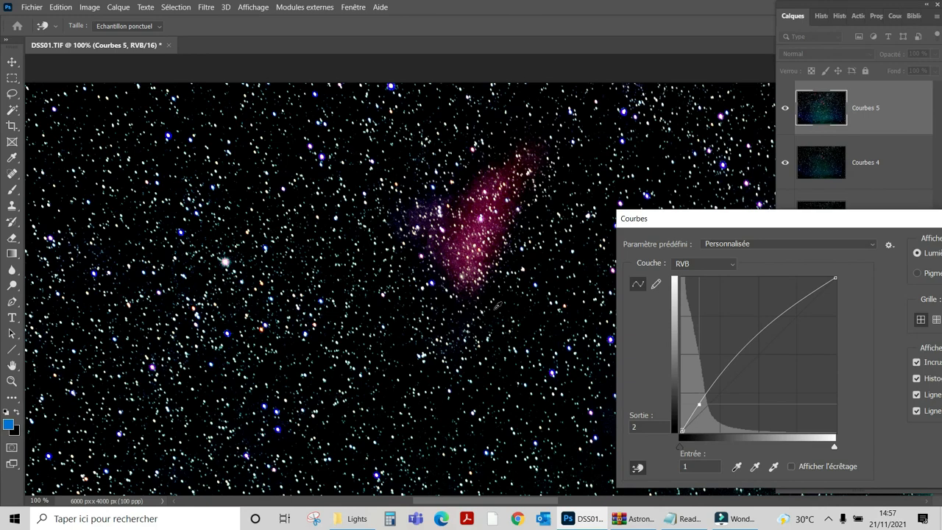
drag(521, 332, 411, 232)
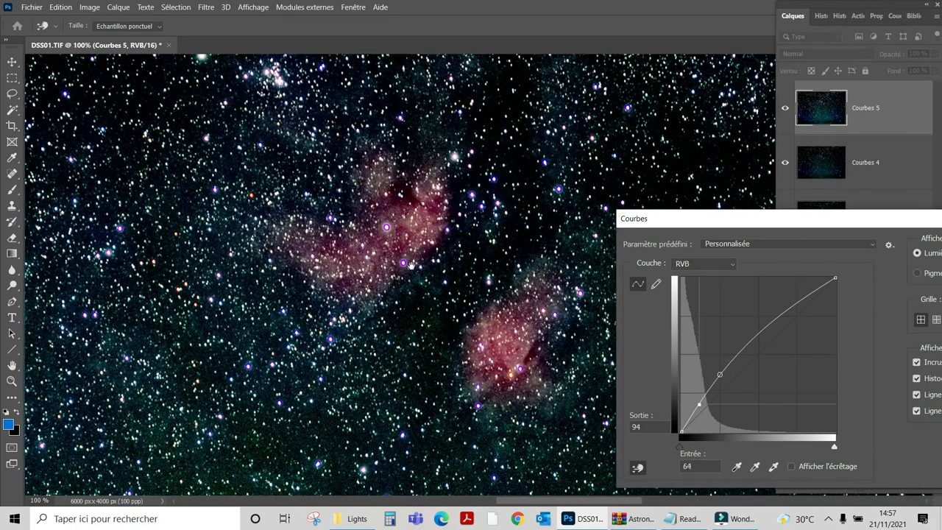
mouse_move(417, 278)
mouse_down()
mouse_move(409, 262)
mouse_move(425, 280)
mouse_move(417, 270)
mouse_up()
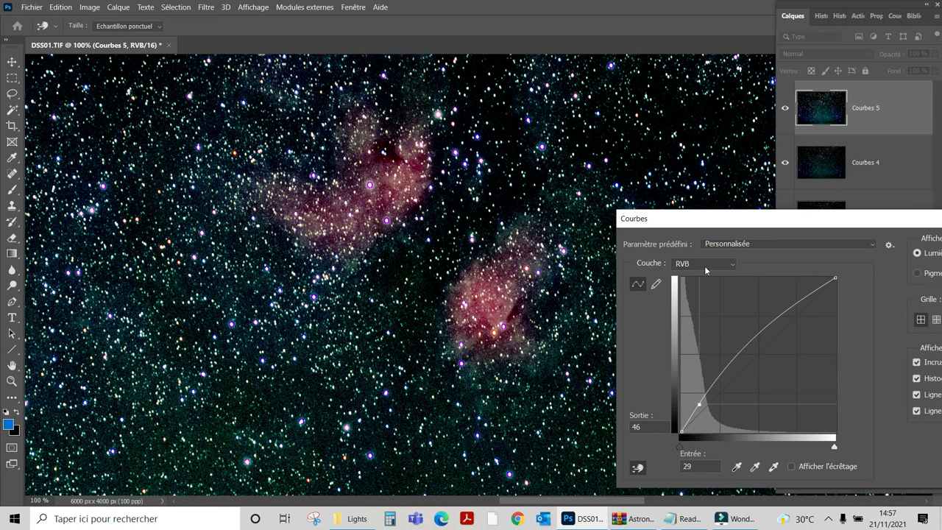
drag(752, 229, 601, 204)
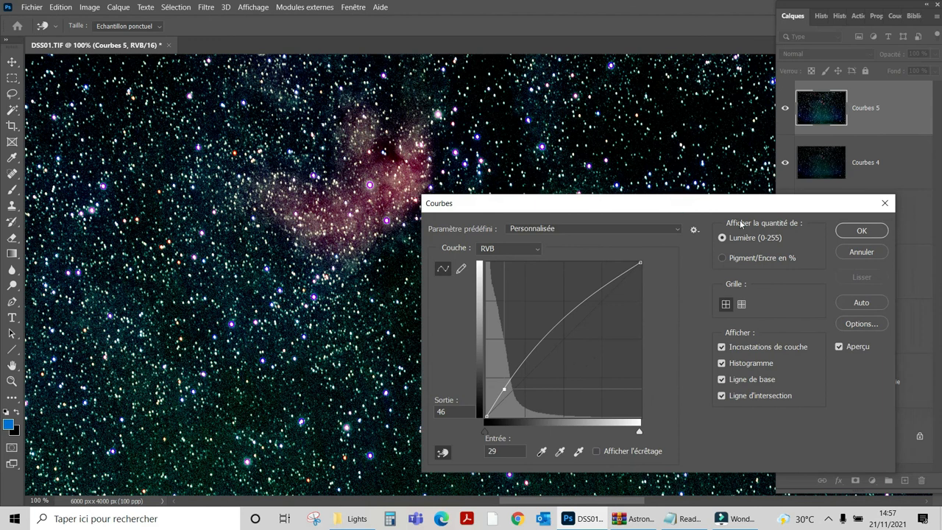
click(841, 234)
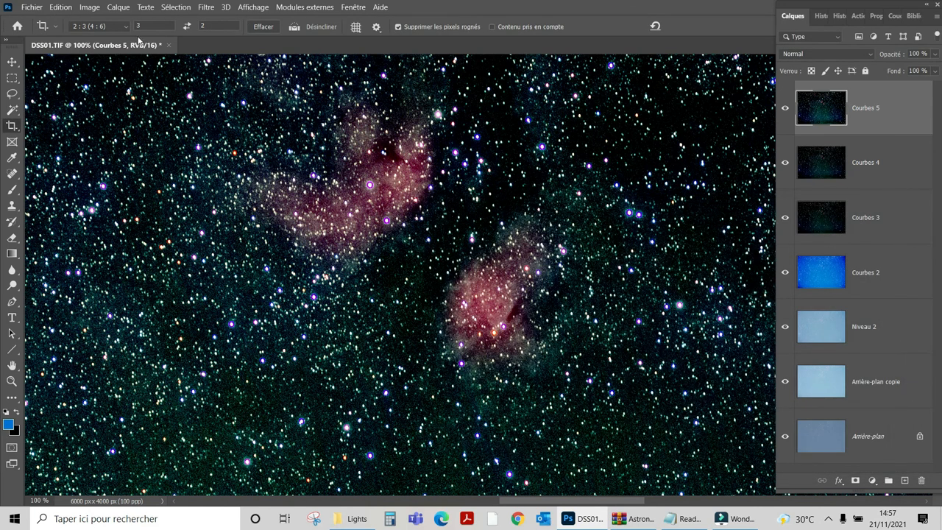
Step: Compare the whole image with Courbes 5 shown and hidden, and delete the Courbes 5 layer
click(253, 8)
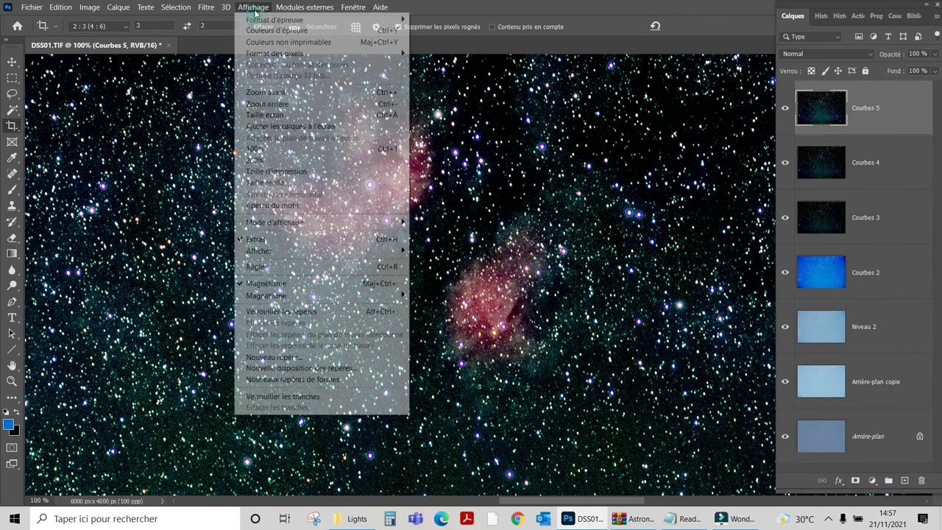
click(277, 115)
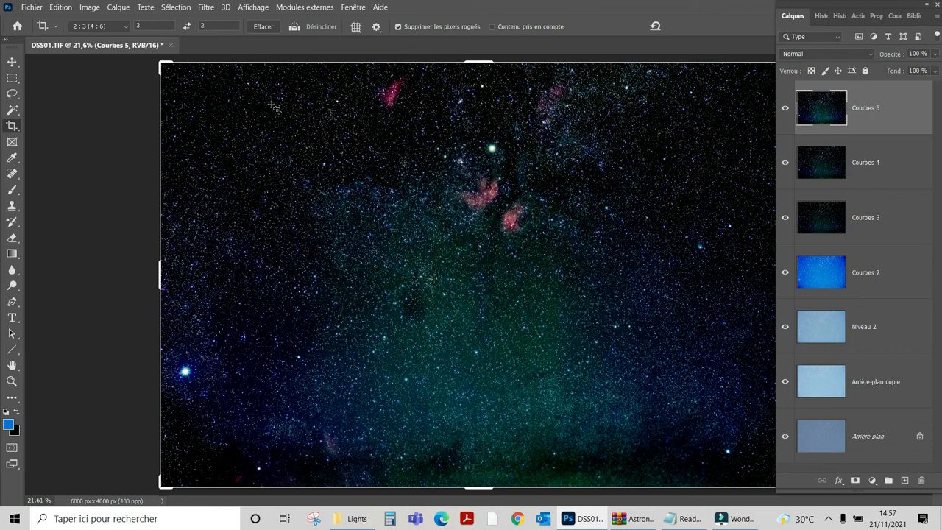
click(837, 172)
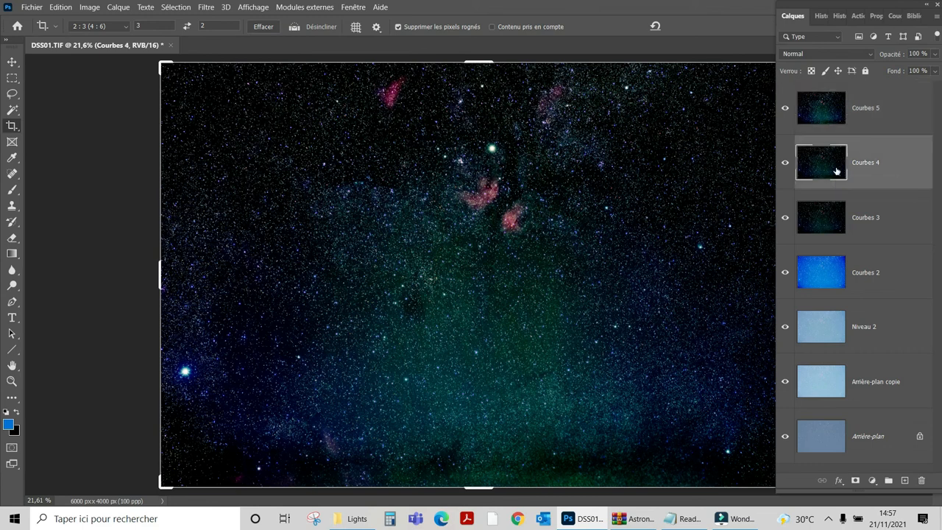
click(821, 215)
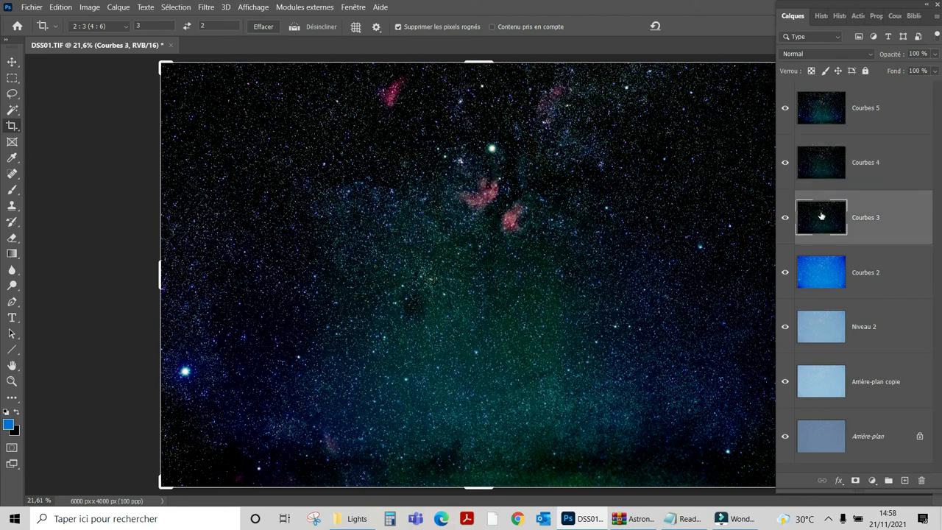
click(784, 109)
click(817, 165)
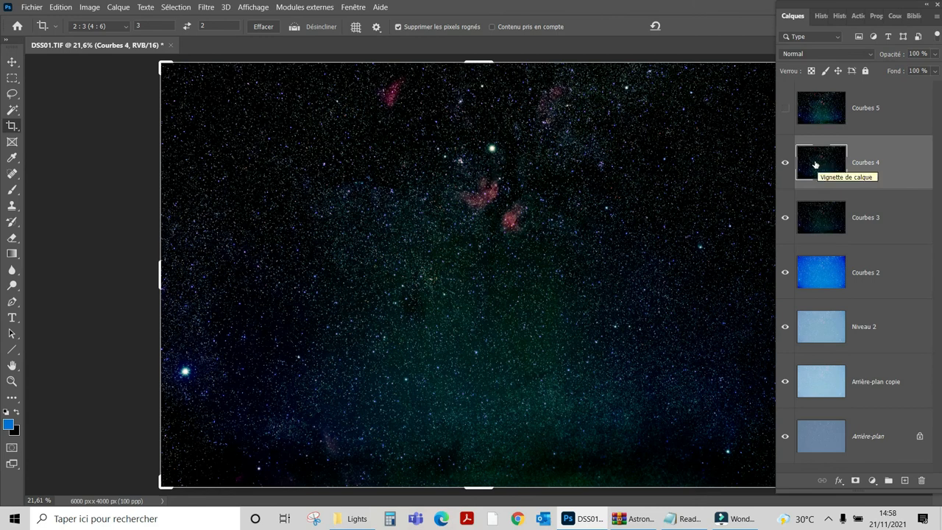
click(784, 109)
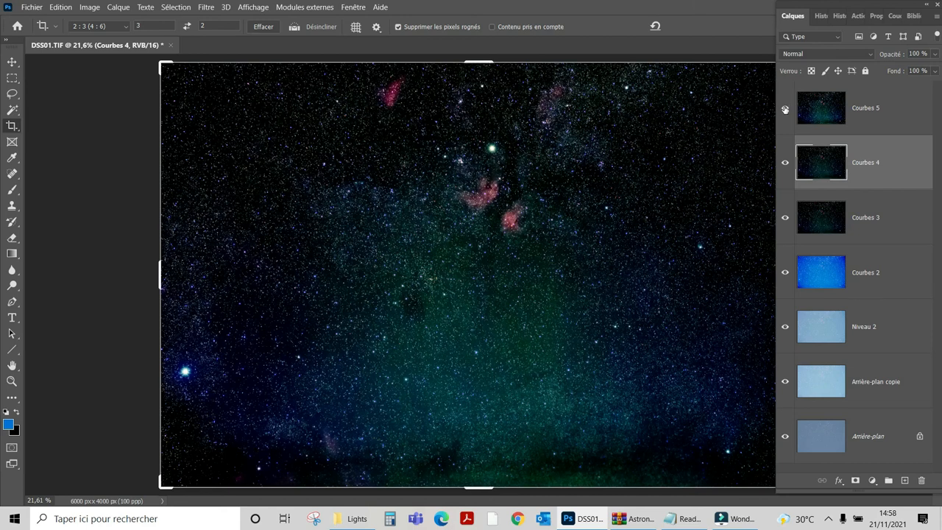
click(785, 109)
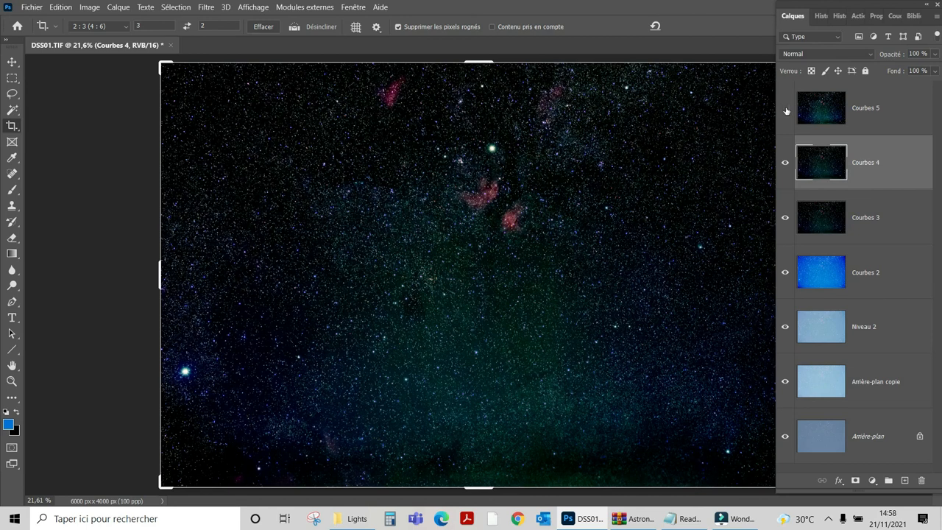
click(815, 118)
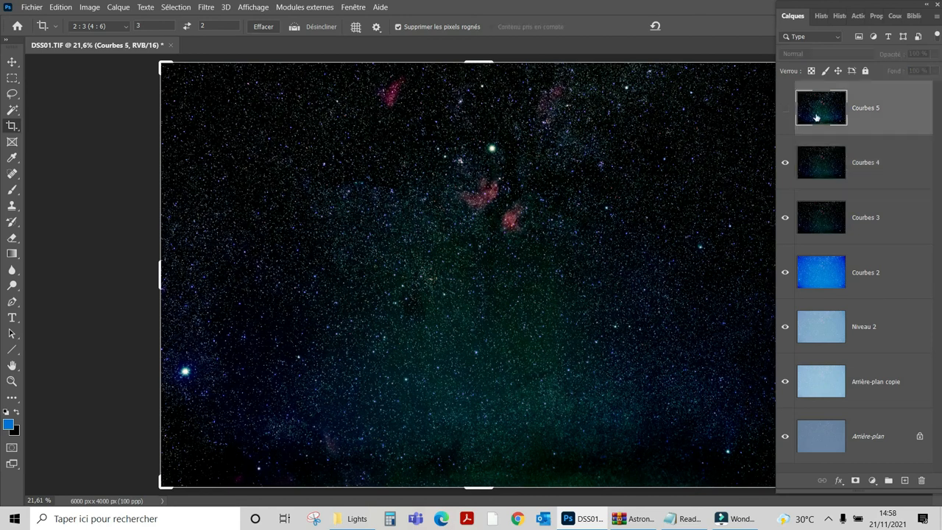
drag(809, 117, 925, 482)
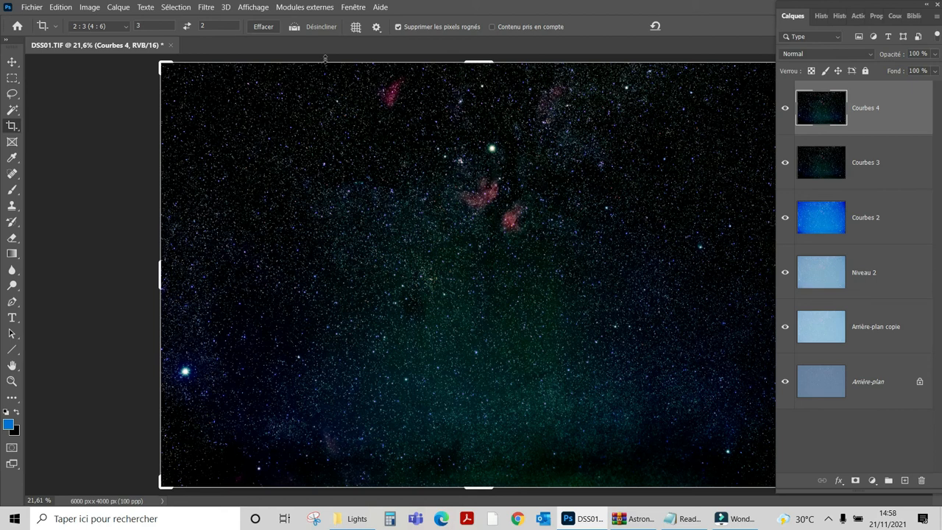
Step: Examine the stars and sky background of Courbes 4 at 100% and 200% zoom, and fit the whole image on screen
click(257, 9)
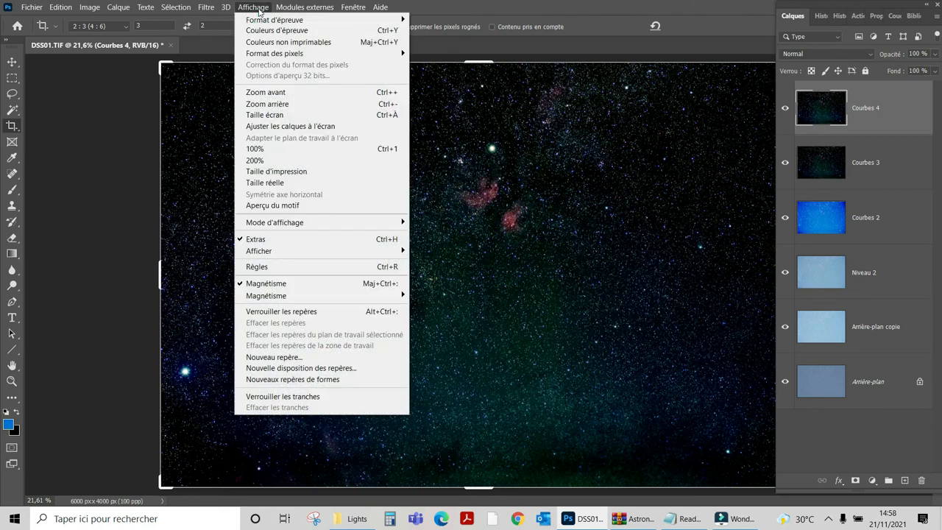
click(301, 149)
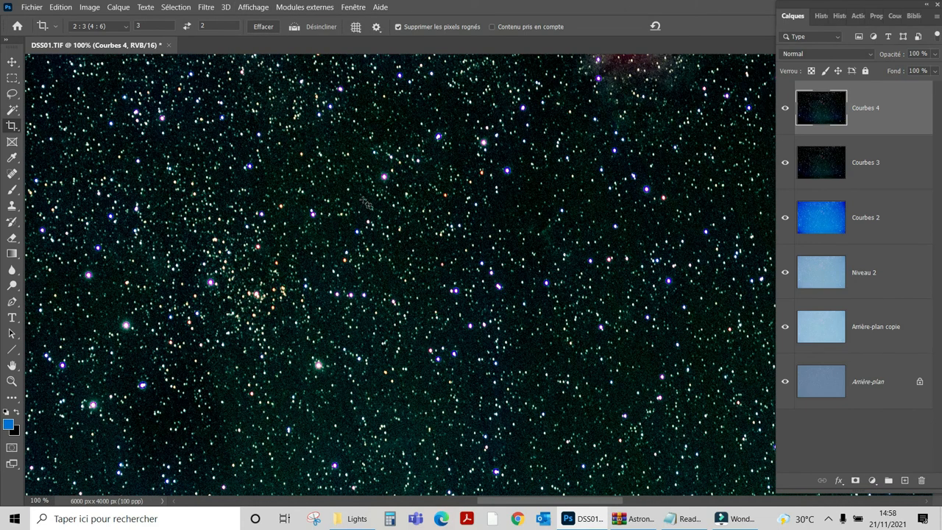
drag(496, 293, 423, 206)
drag(446, 253, 276, 237)
drag(441, 200, 416, 209)
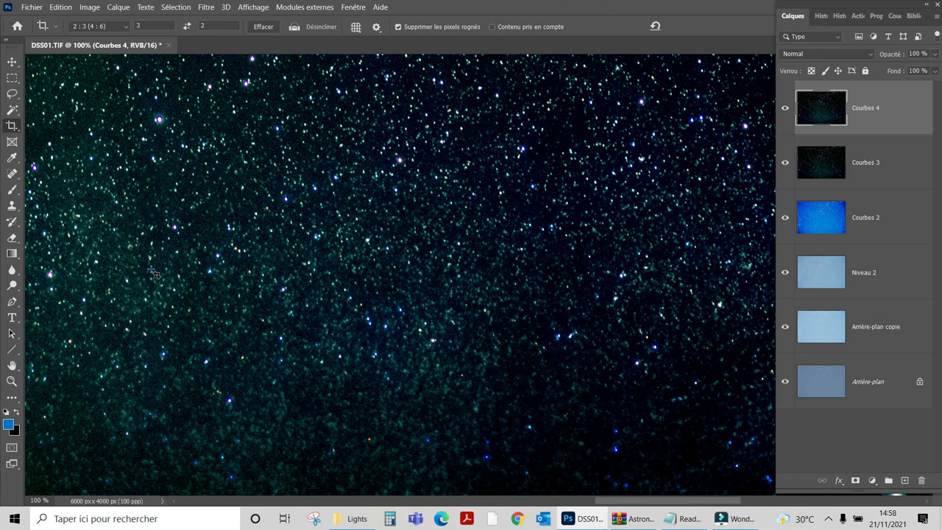
click(251, 9)
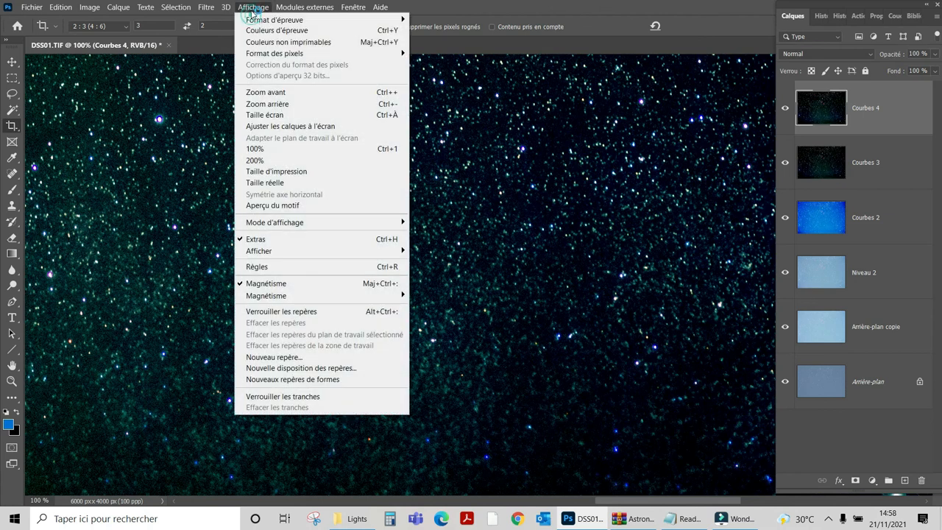
click(283, 160)
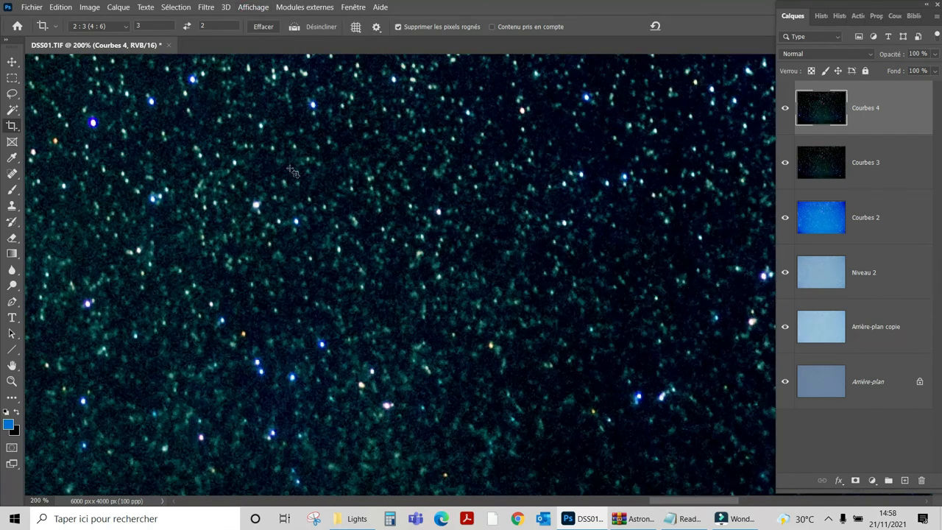
drag(316, 240, 395, 344)
drag(156, 261, 349, 284)
drag(295, 294, 463, 314)
drag(407, 325, 376, 329)
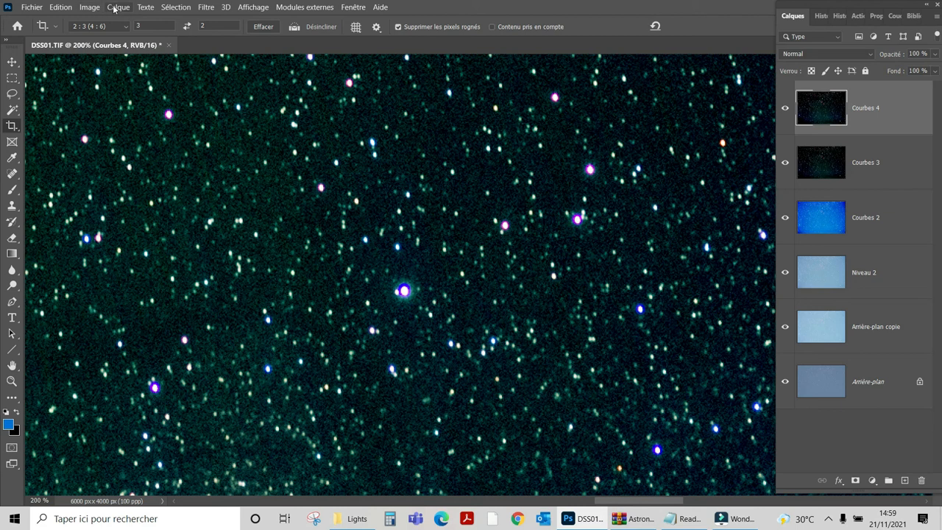
click(253, 8)
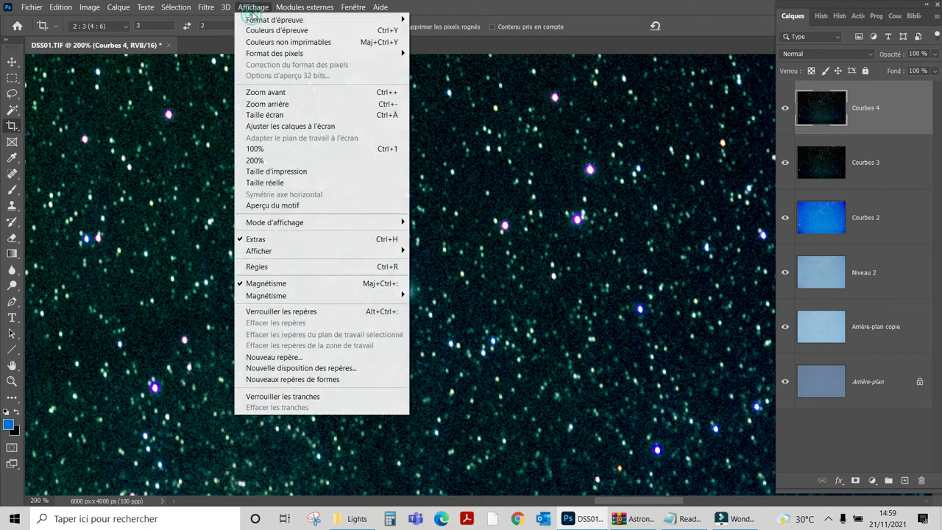
click(289, 118)
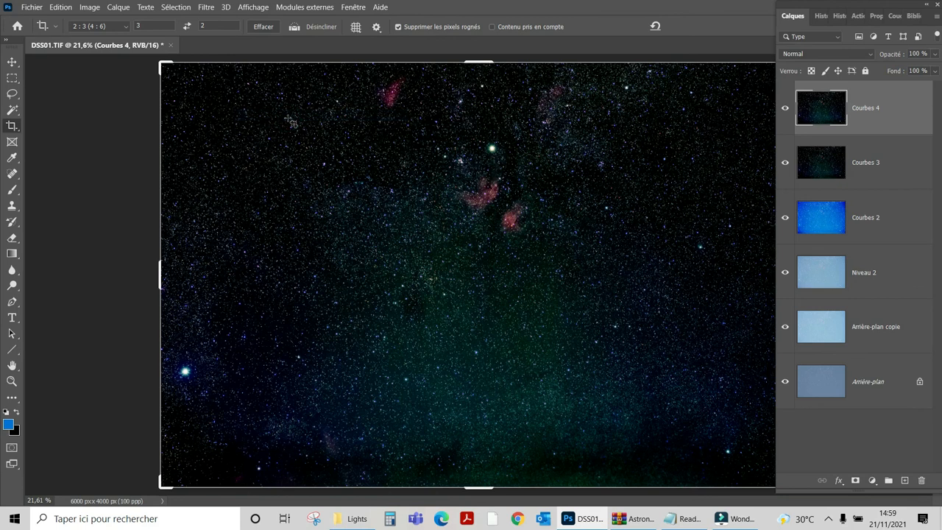
Step: Duplicate the Courbes 4 layer within DSS01.TIF under the name Correction AC
right_click(858, 111)
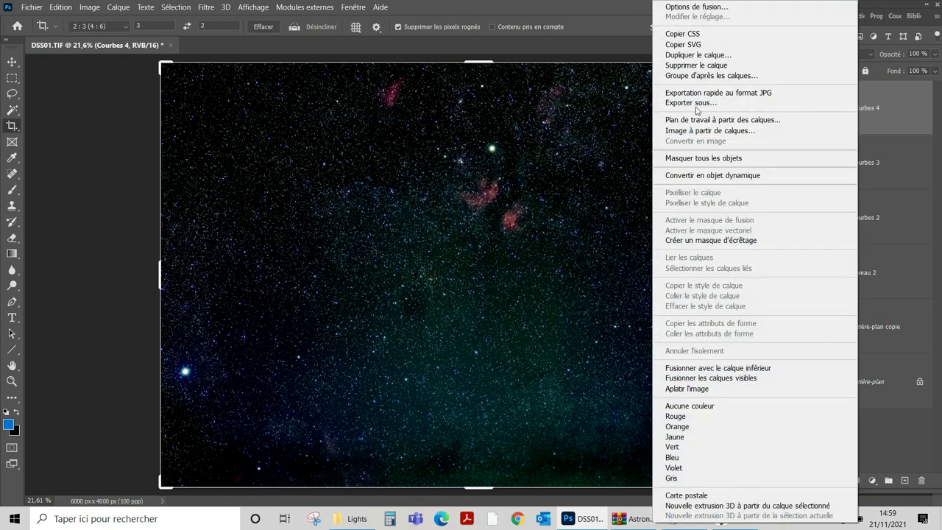
click(688, 56)
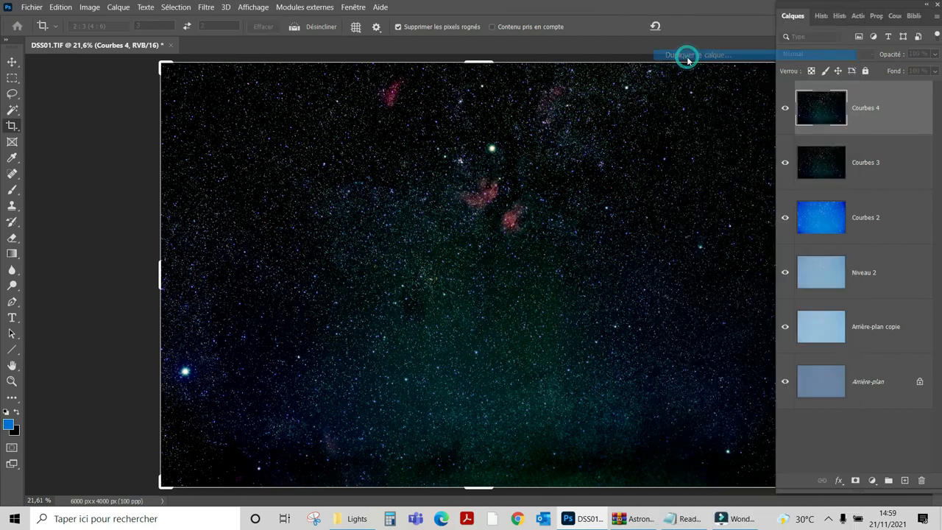
drag(507, 150, 373, 155)
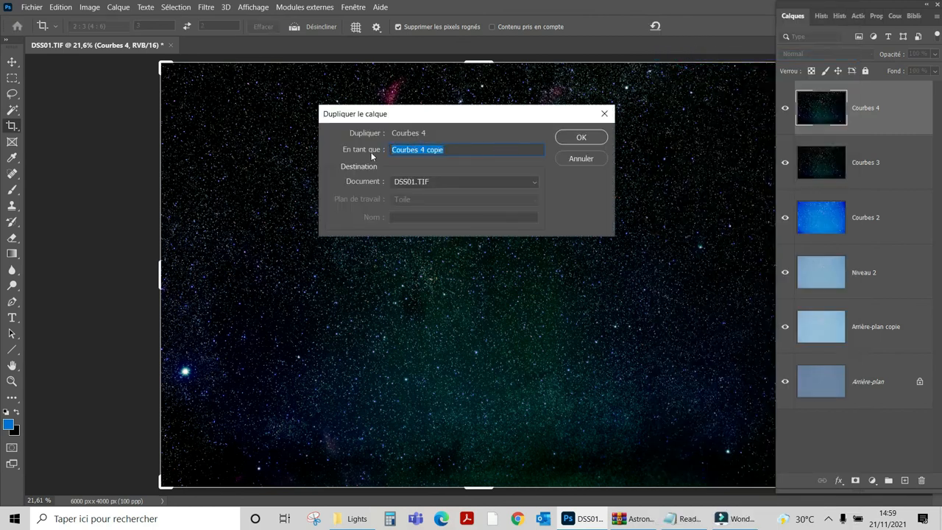
text(Correction AC)
click(581, 137)
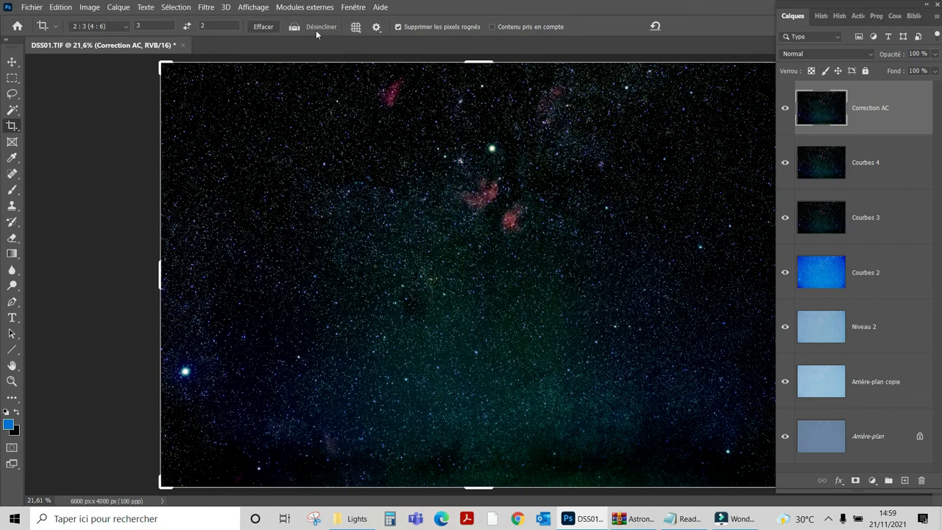
Step: Start defringing Correction AC with the Camera Raw filter, sampling the violet fringe of the magenta double star at 800% zoom
click(207, 7)
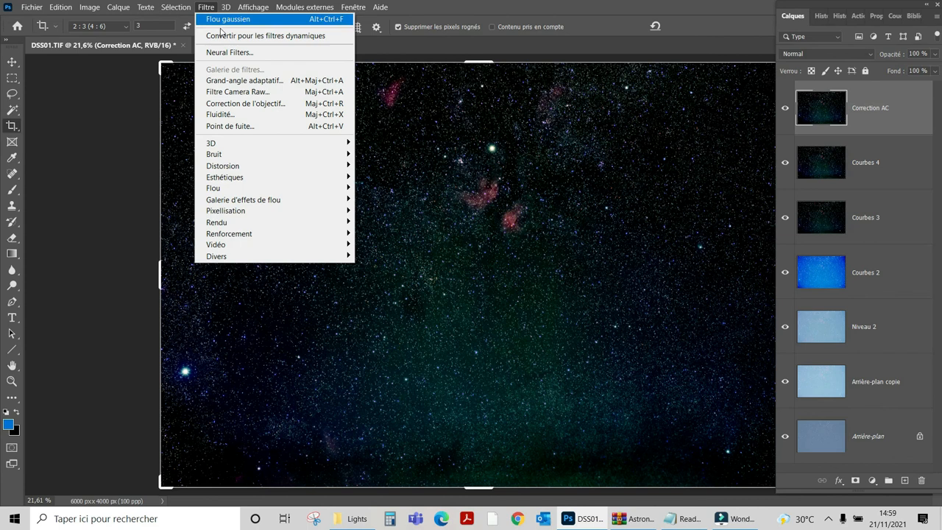
click(246, 92)
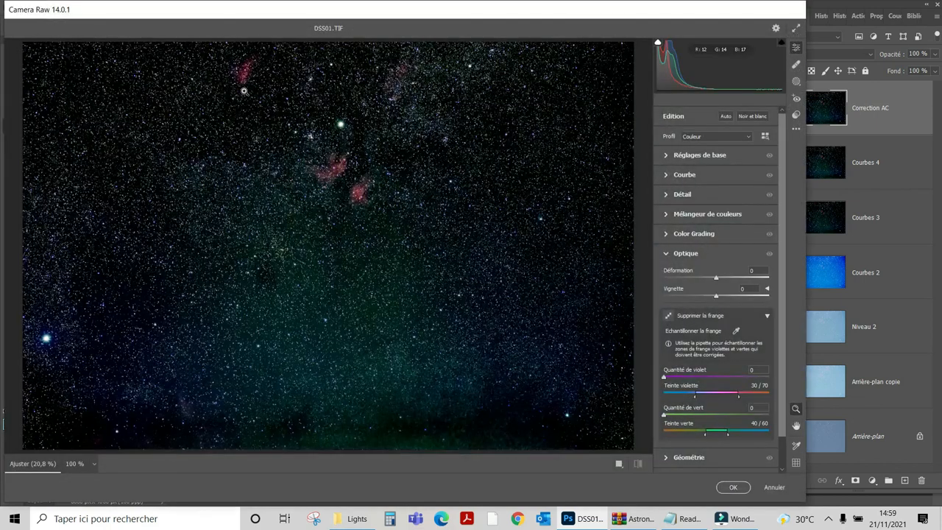
click(94, 464)
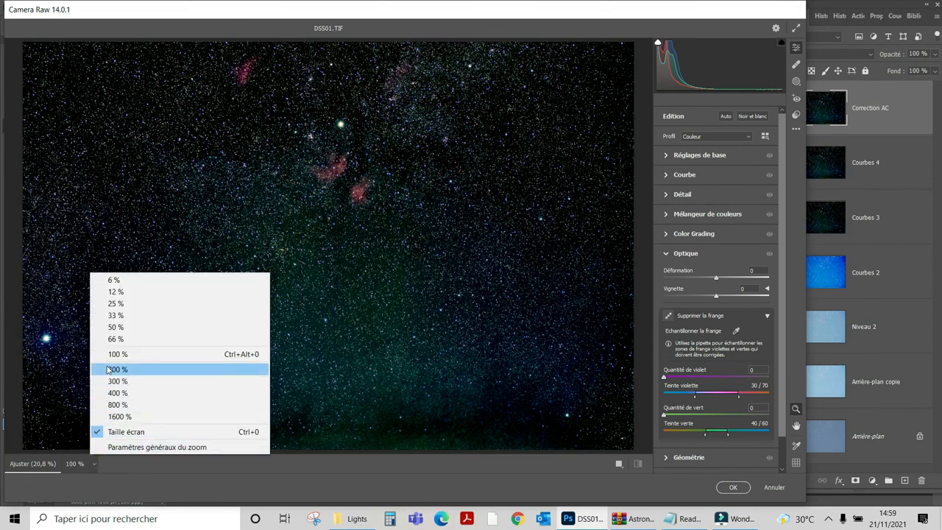
click(117, 404)
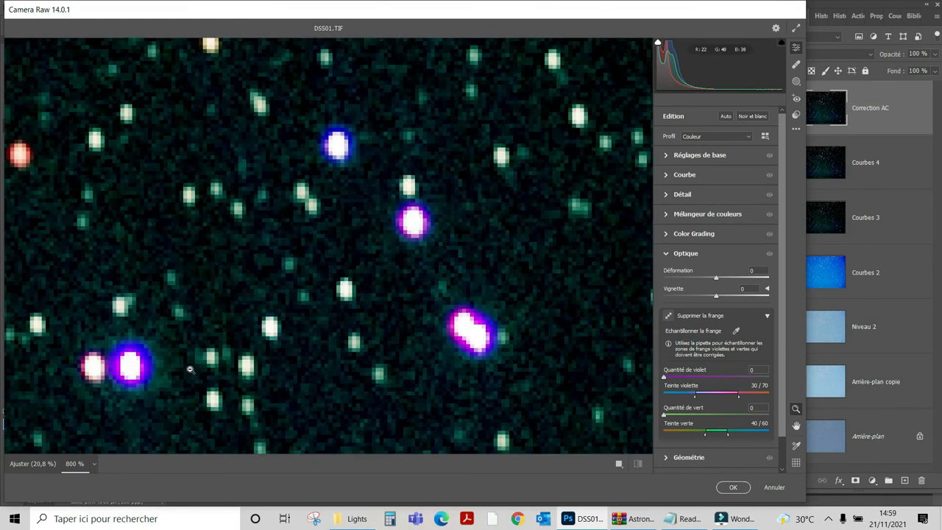
key(h)
drag(394, 386, 306, 272)
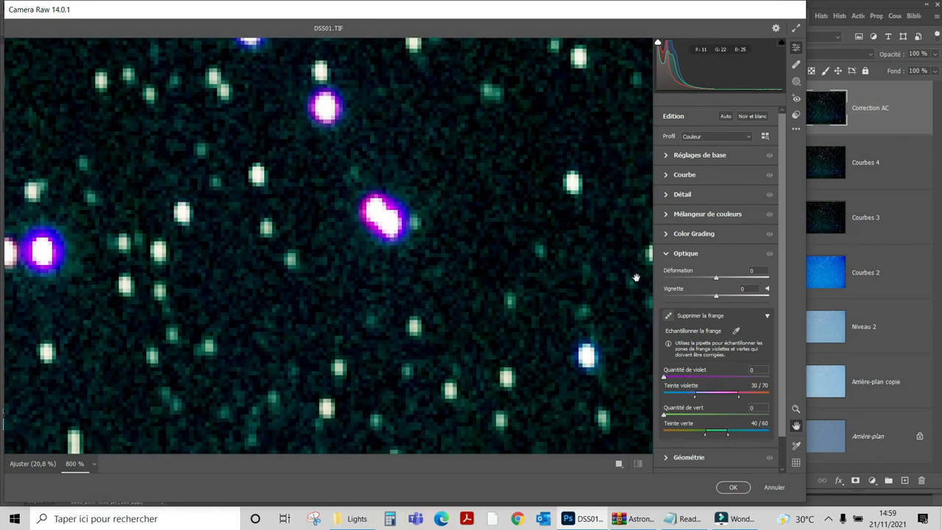
click(734, 332)
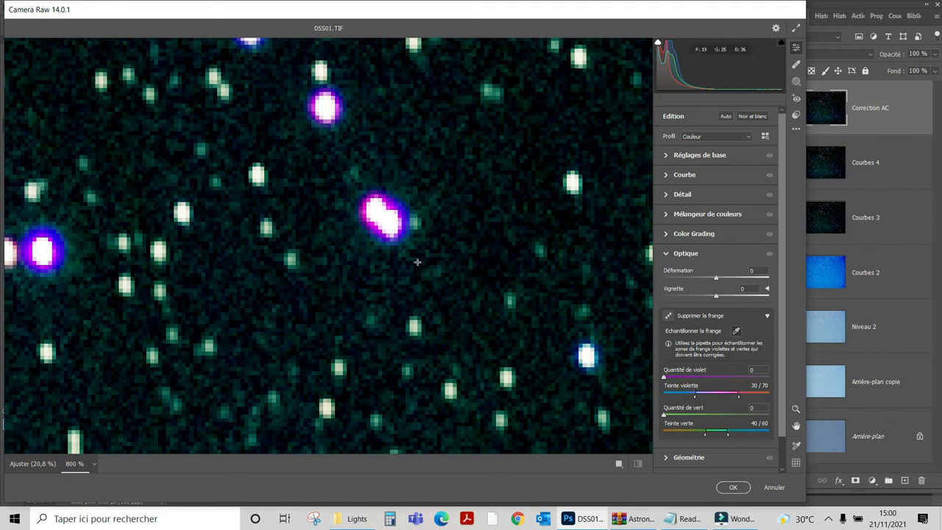
click(403, 221)
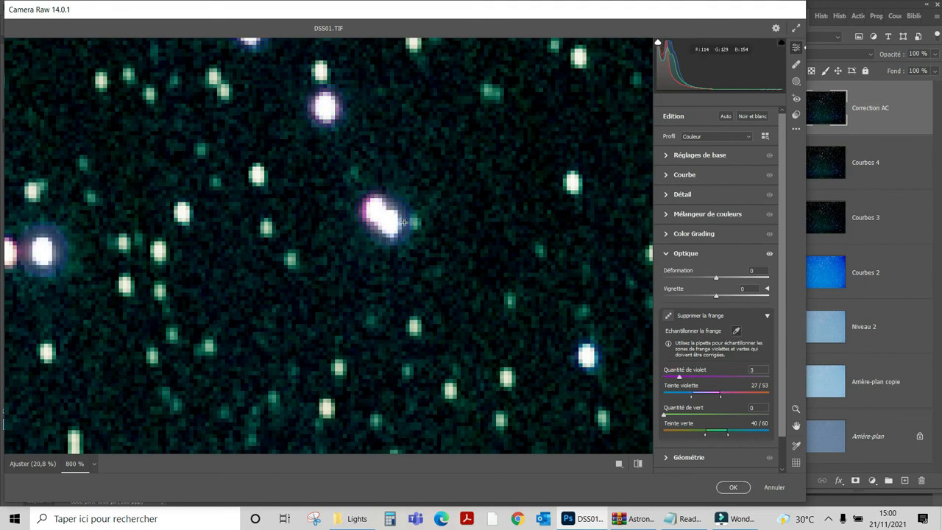
Step: Sample the blue fringe of a bright star in another part of the sky with the defringe eyedropper
key(h)
drag(172, 195, 309, 254)
drag(192, 201, 300, 250)
mouse_move(169, 191)
mouse_down()
mouse_move(361, 275)
mouse_move(272, 238)
mouse_move(321, 254)
mouse_up()
mouse_move(250, 244)
mouse_down()
mouse_move(410, 304)
mouse_move(446, 328)
mouse_up()
mouse_move(311, 257)
mouse_down()
mouse_move(414, 277)
mouse_move(418, 303)
mouse_up()
mouse_move(263, 250)
mouse_down()
mouse_move(418, 306)
mouse_move(331, 287)
mouse_move(407, 316)
mouse_up()
mouse_move(144, 224)
mouse_down()
mouse_move(273, 272)
mouse_move(361, 269)
mouse_up()
drag(296, 261, 354, 274)
drag(295, 319, 425, 326)
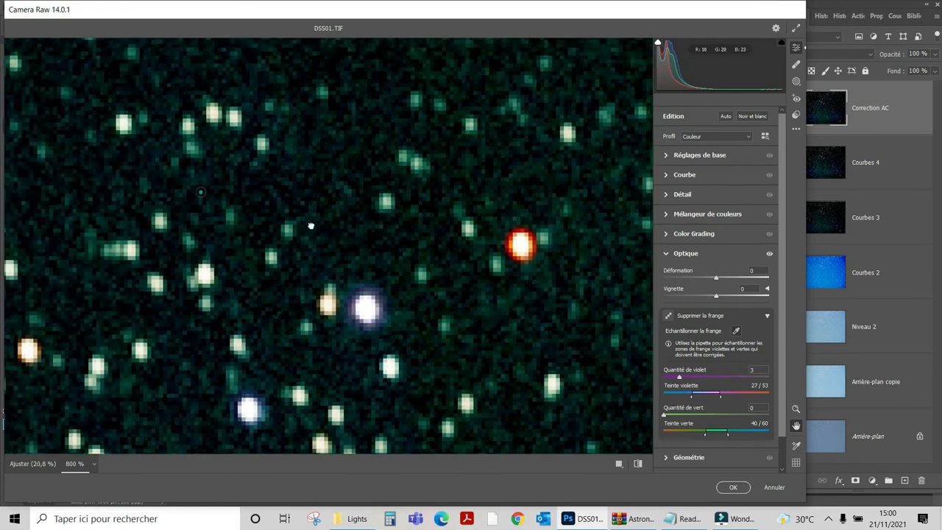
drag(311, 226, 496, 286)
drag(204, 235, 382, 294)
drag(348, 213, 500, 256)
drag(359, 256, 375, 279)
drag(170, 102, 251, 194)
drag(192, 134, 302, 254)
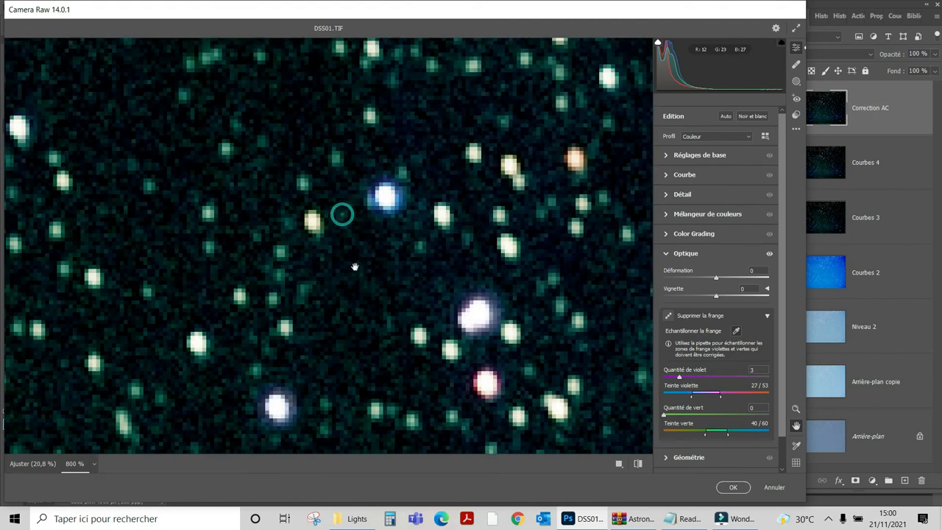
click(397, 197)
Step: Sample the purple halos of the two neighbouring bright stars with the defringe eyedropper
key(h)
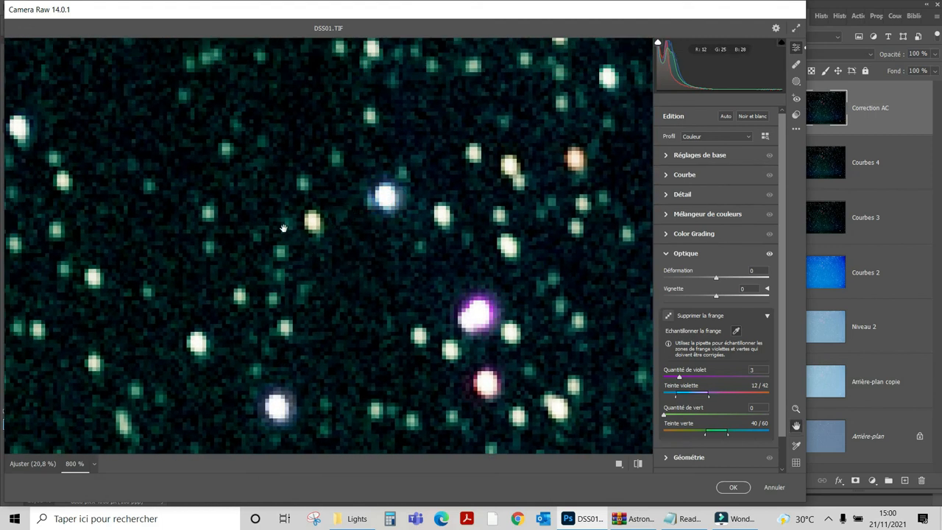
drag(336, 332, 350, 340)
drag(274, 194, 375, 353)
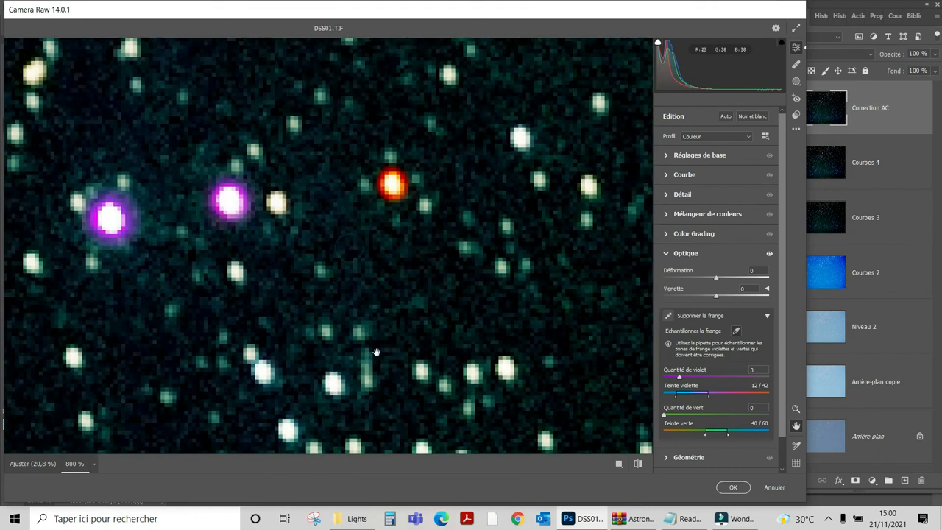
click(133, 218)
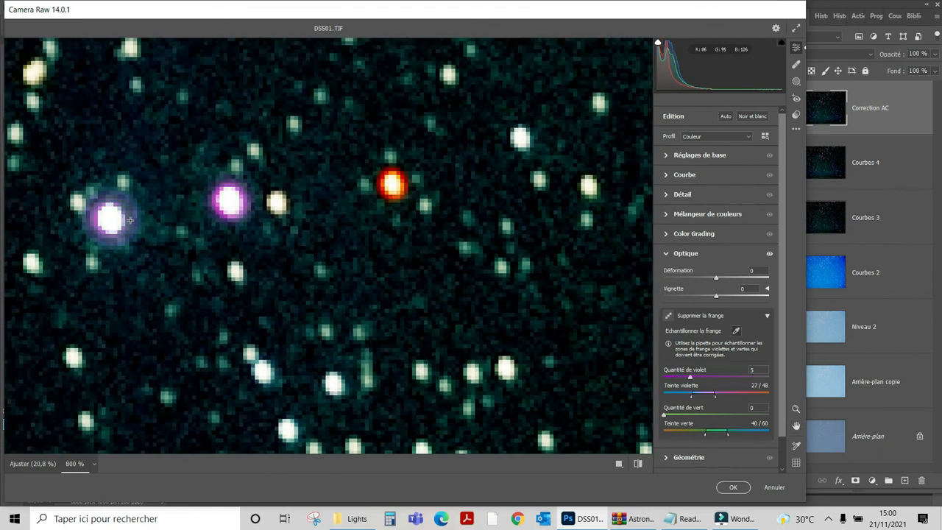
click(227, 190)
Step: Sample the fringe of the large blue-violet star, and that of the brighter star in a magenta-haloed pair
key(h)
drag(227, 190, 360, 199)
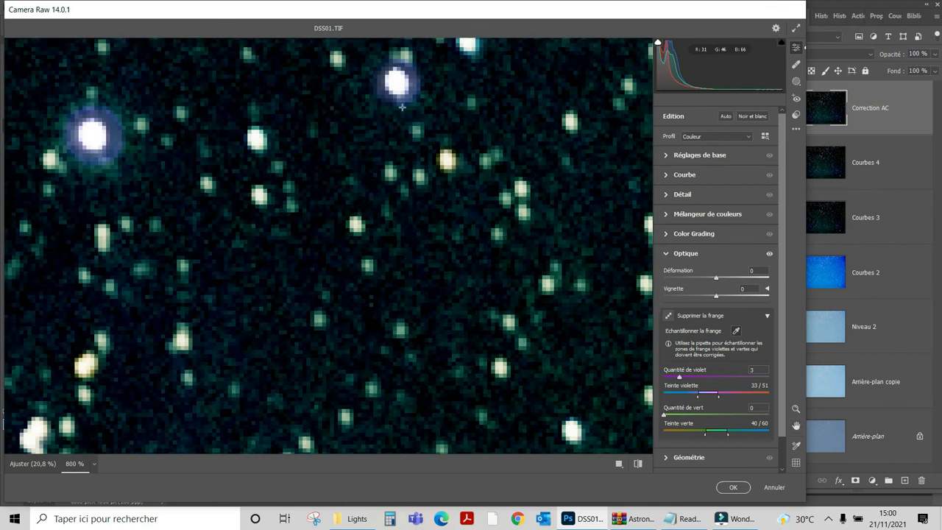
click(110, 154)
key(h)
drag(444, 124, 421, 273)
drag(531, 193, 477, 423)
key(space)
drag(304, 205, 344, 261)
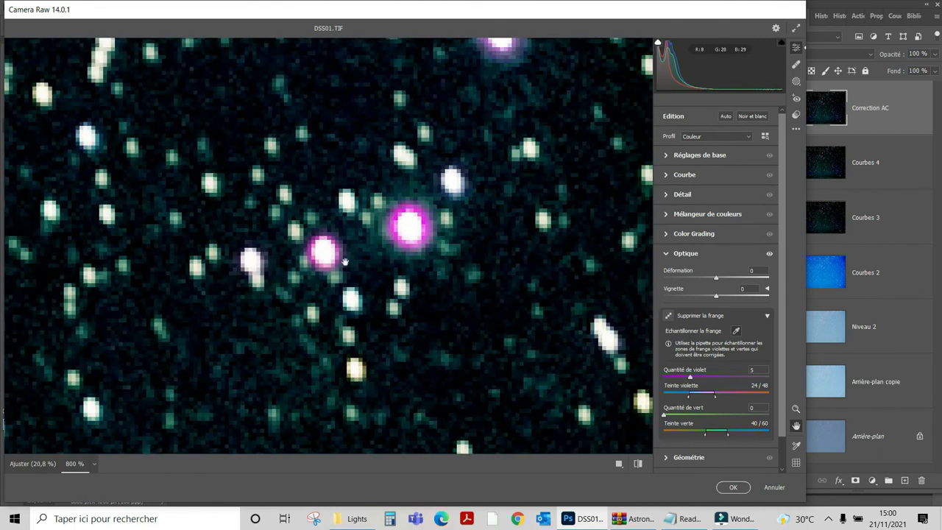
click(421, 215)
Step: Sample the violet fringe of the bright star just above the magenta-haloed pair
key(space)
drag(465, 244, 409, 333)
click(443, 159)
click(443, 163)
Step: Sample the fringe of a star in the dark sky beyond the red nebula for the violet defringe
drag(640, 173, 145, 280)
drag(618, 187, 340, 269)
drag(379, 325, 209, 323)
drag(360, 257, 177, 288)
drag(365, 285, 149, 312)
drag(279, 344, 238, 246)
drag(431, 318, 209, 328)
drag(351, 239, 196, 270)
drag(261, 326, 251, 255)
drag(353, 256, 23, 271)
drag(330, 245, 275, 279)
drag(433, 201, 357, 253)
drag(532, 252, 420, 267)
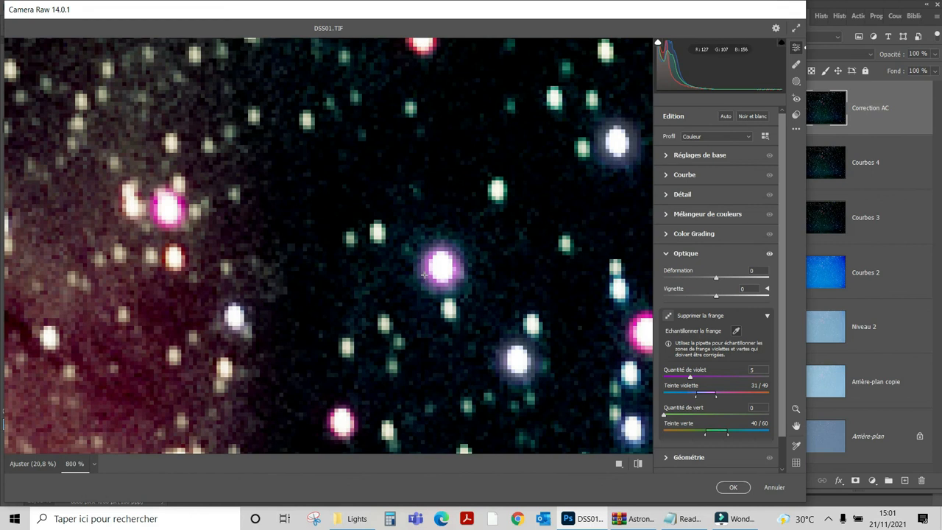
drag(501, 253, 179, 263)
click(427, 167)
Step: Sample the fringes of two more violet-haloed stars farther away from the red nebula
drag(633, 253, 218, 243)
click(378, 294)
drag(389, 348, 387, 347)
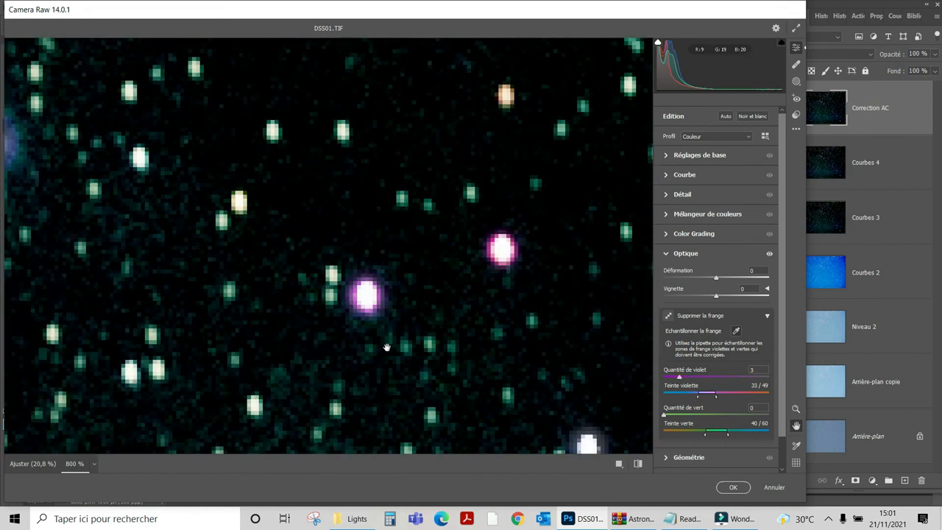
click(487, 324)
Step: Sample the halo of a bluish-violet star and the magenta halo of the larger star beside it
drag(496, 384, 382, 355)
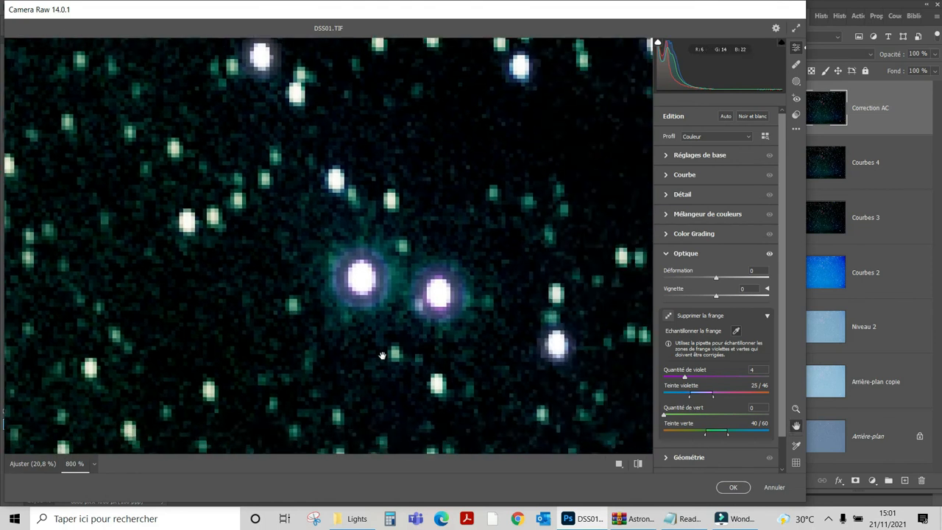
drag(259, 218, 237, 132)
click(443, 262)
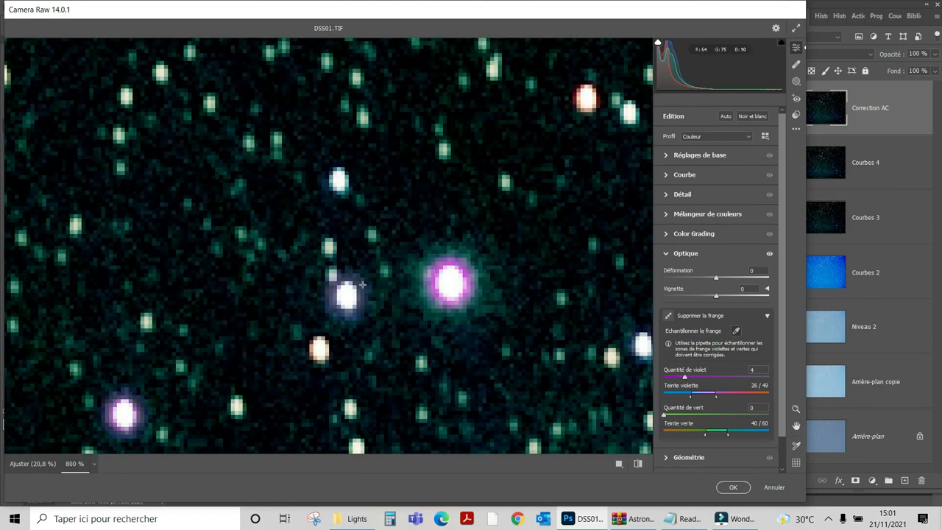
click(431, 275)
Step: Sample the fringes of further violet-haloed stars to set the violet amount to 4 and the violet hue range to 28/47
drag(294, 368, 375, 223)
click(194, 263)
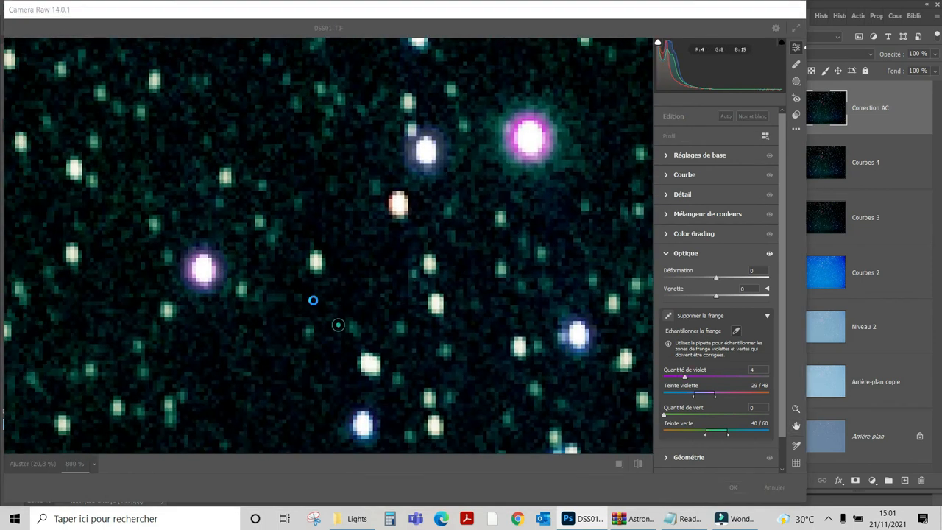
drag(490, 294, 252, 107)
drag(309, 427, 275, 296)
drag(625, 316, 536, 174)
click(244, 275)
Step: Examine the remaining colour fringes around stars across the image at 800% and 400% zoom
drag(370, 307, 503, 147)
drag(283, 274, 378, 105)
drag(347, 264, 507, 172)
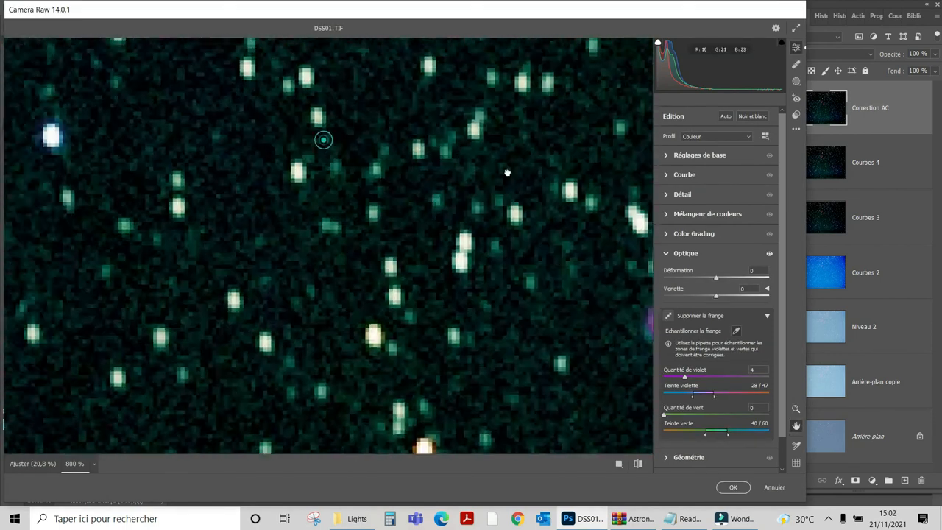
drag(387, 58, 524, 84)
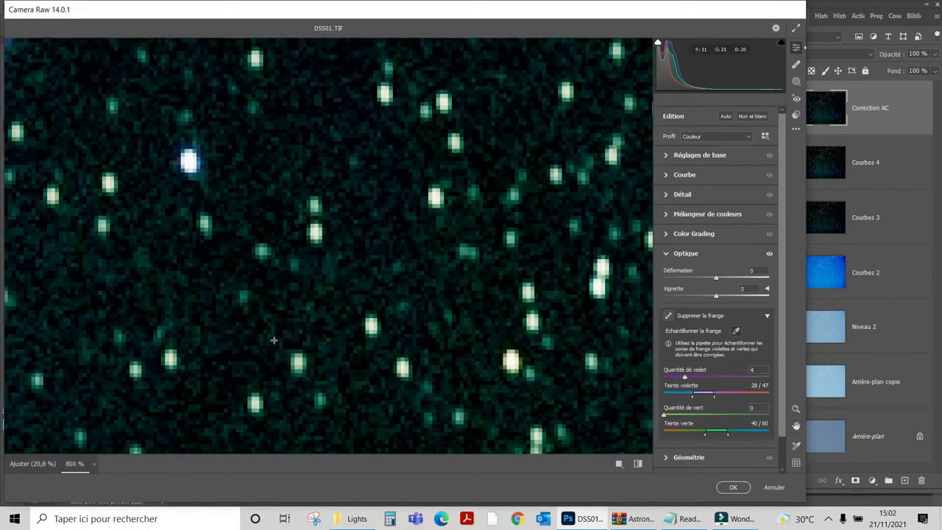
click(94, 465)
click(115, 393)
key(space)
drag(393, 418, 273, 281)
drag(448, 322, 98, 225)
drag(504, 256, 106, 243)
drag(353, 269, 15, 238)
drag(334, 288, 90, 162)
drag(301, 275, 179, 228)
drag(343, 309, 74, 194)
drag(294, 277, 206, 177)
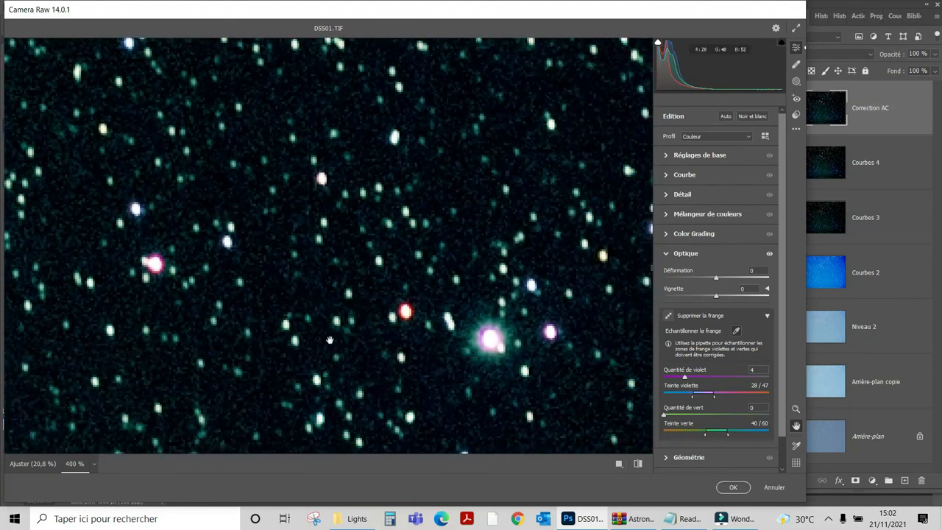
drag(329, 340, 294, 232)
Step: Check the overall defringing result in the Camera Raw preview at 200%, 100% and 33% zoom
click(95, 463)
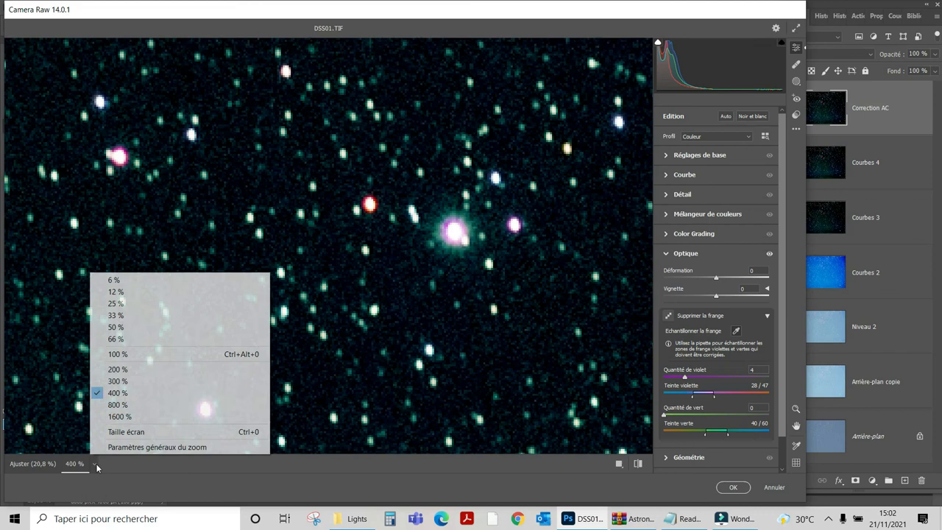
click(133, 369)
drag(139, 272, 416, 245)
drag(177, 309, 357, 333)
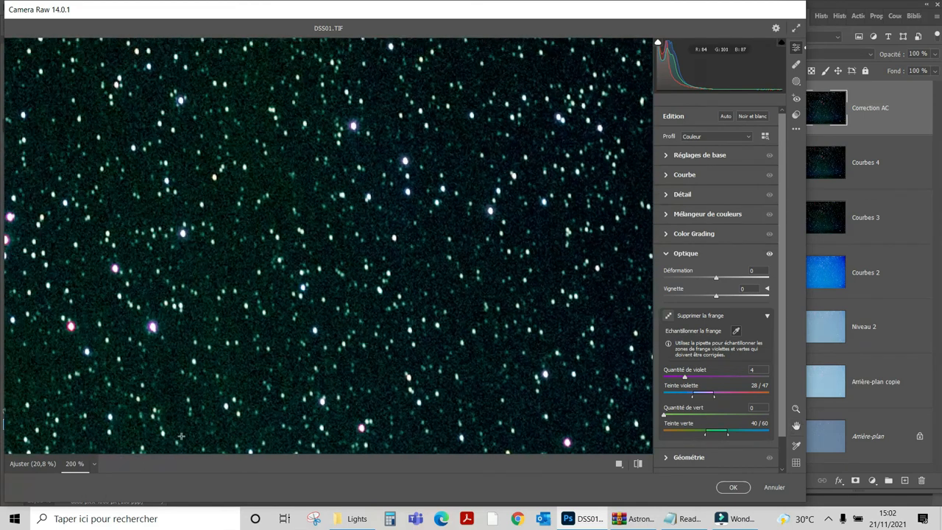
click(94, 463)
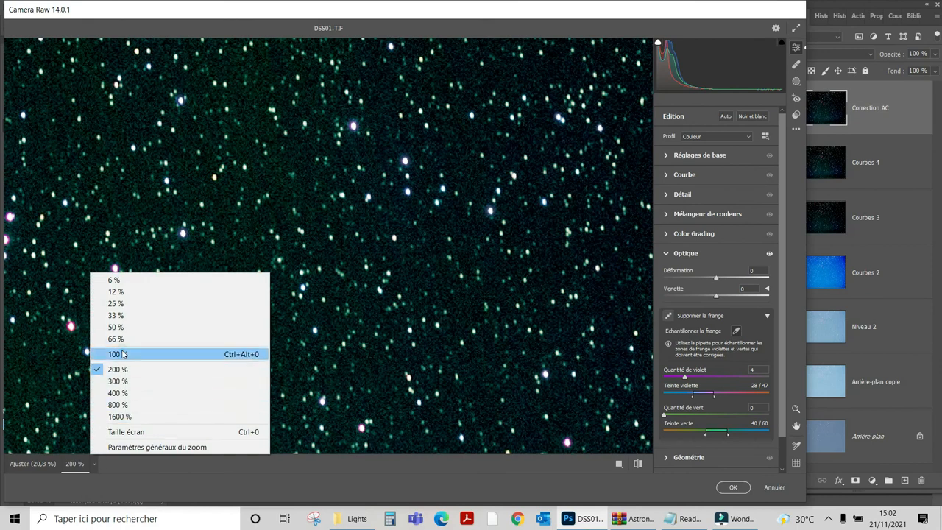
click(117, 354)
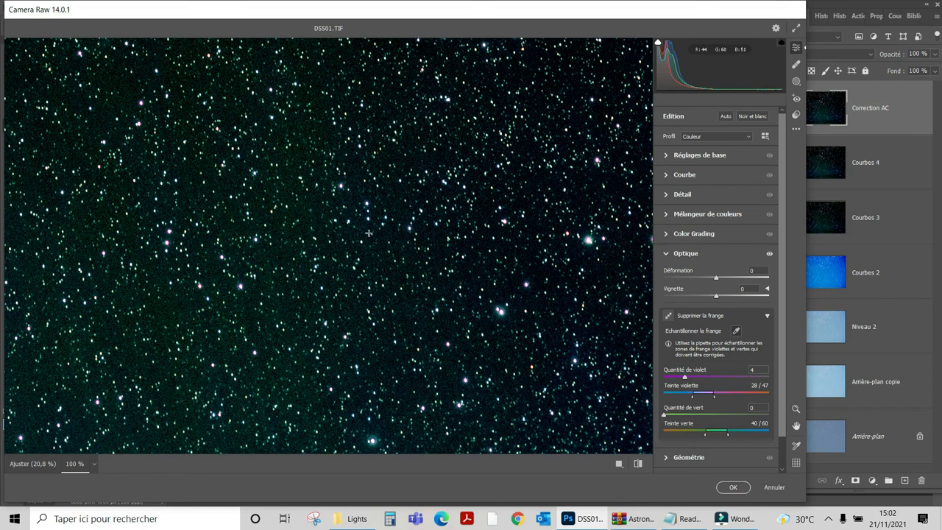
drag(406, 175, 417, 341)
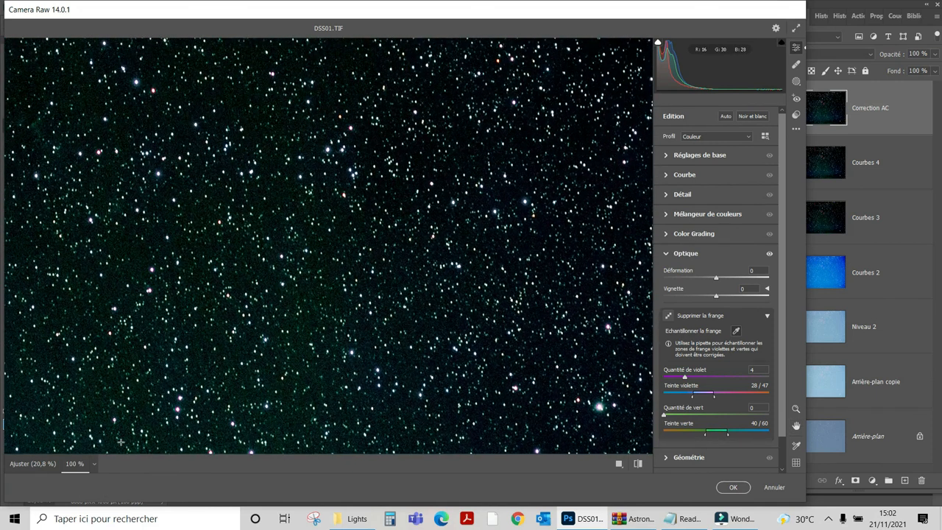
click(95, 465)
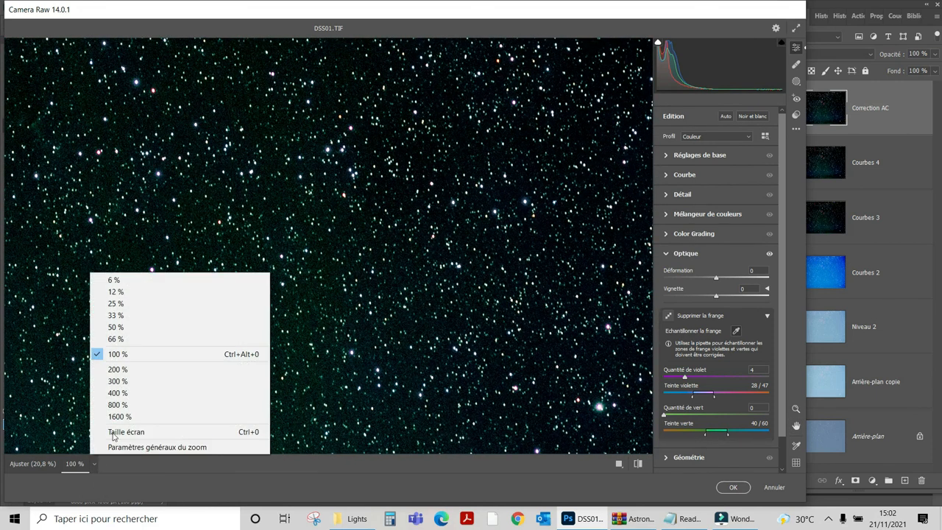
click(124, 315)
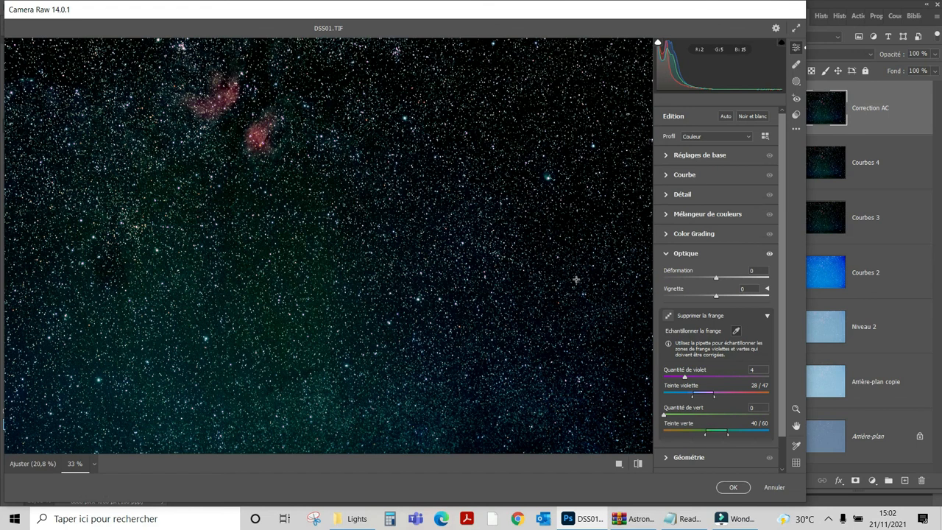
Step: Apply the Camera Raw defringing to the image and hide the Correction AC layer for comparison
click(741, 489)
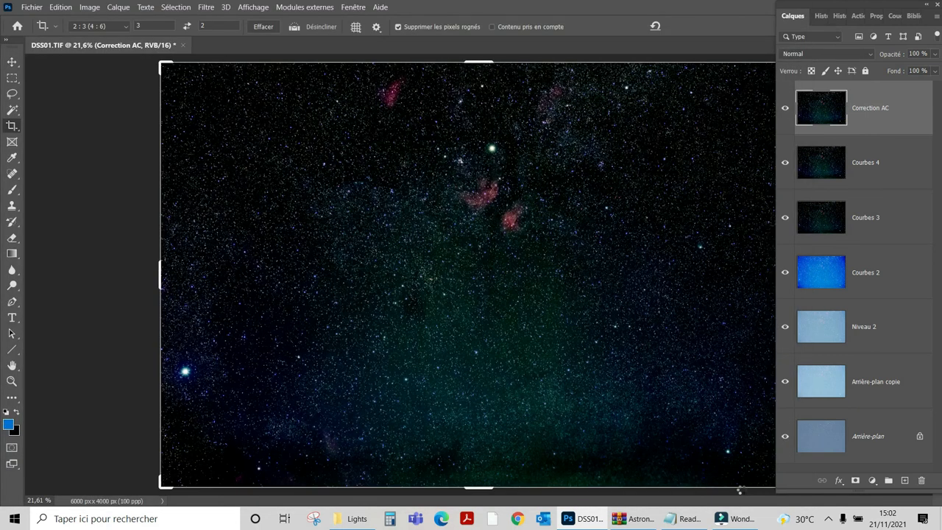
click(784, 110)
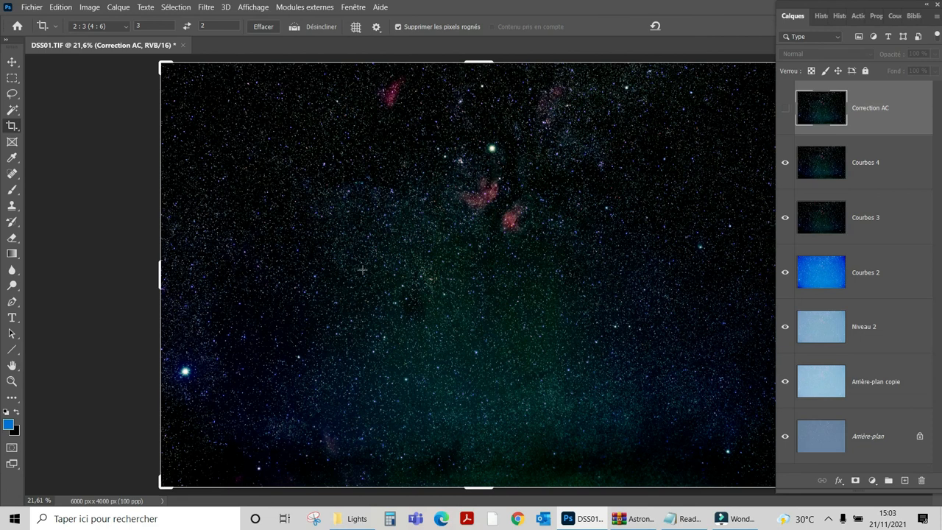
Step: Show the Correction AC layer again and set the crop aspect ratio to 16:9
click(784, 109)
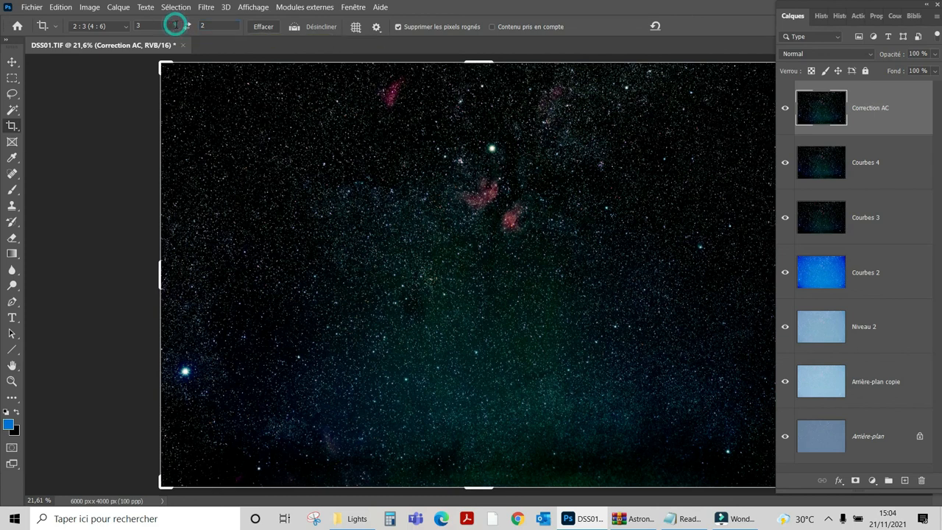
click(167, 24)
key(BackSpace)
text(16)
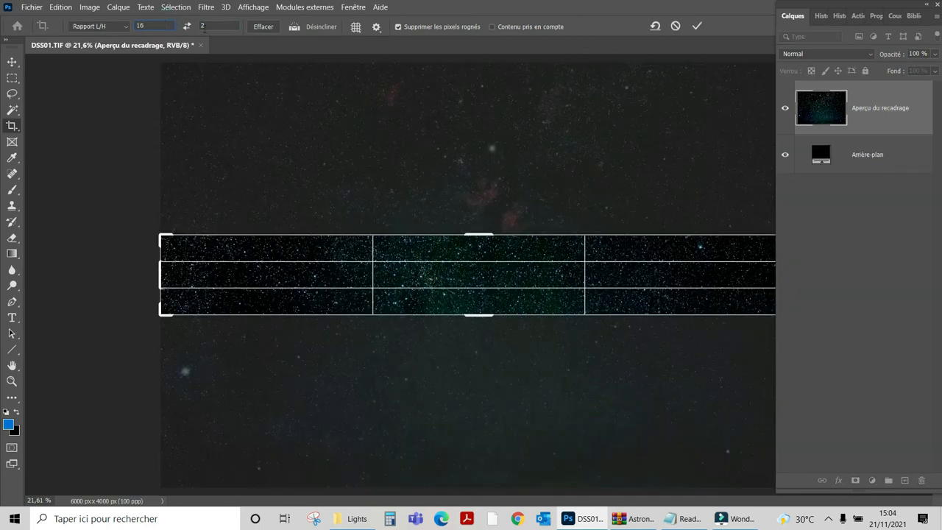
click(220, 26)
text(9)
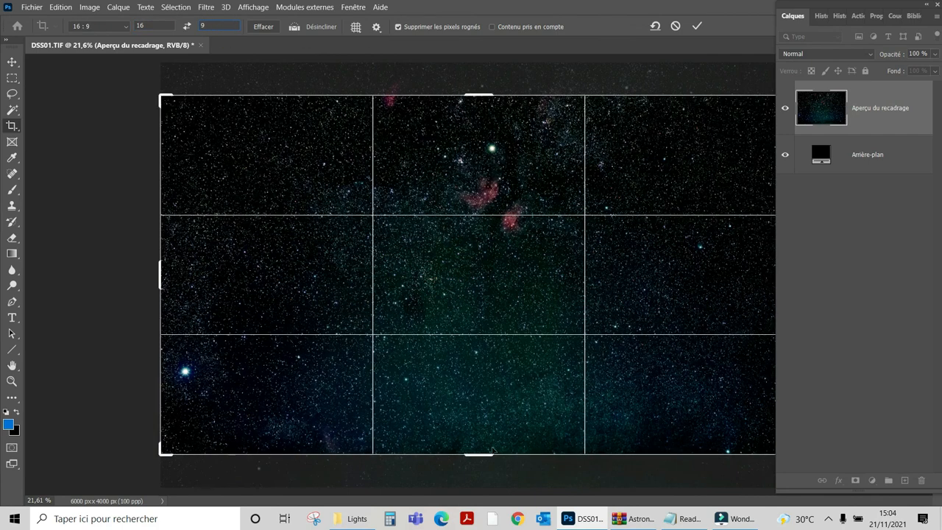
Step: Crop the image to about 3304 x 1858 px around the red nebulae and the bright star, and fit it to the screen
drag(489, 452, 480, 371)
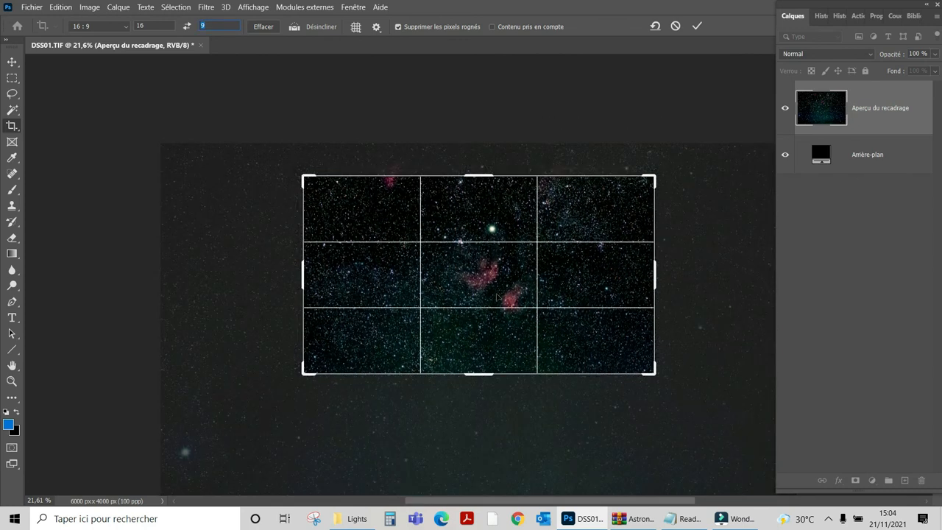
drag(490, 267, 491, 284)
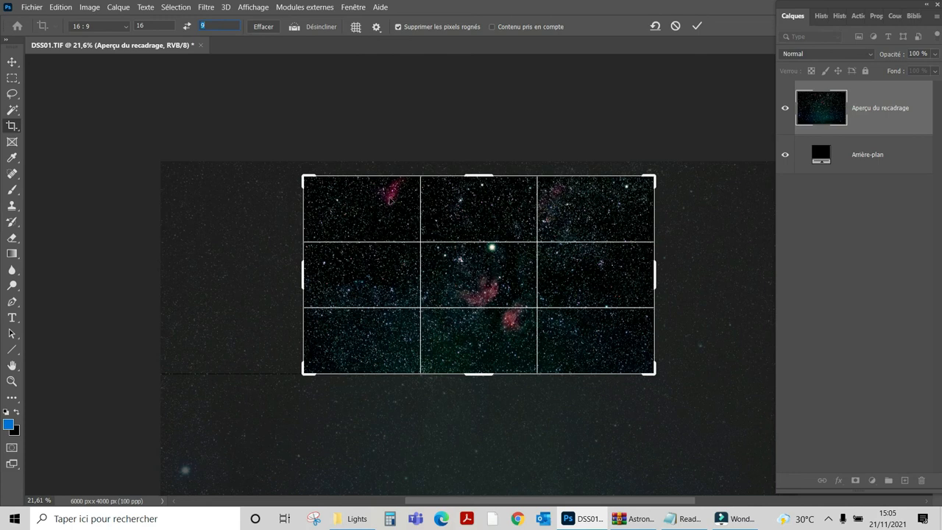
drag(470, 228, 467, 231)
click(467, 230)
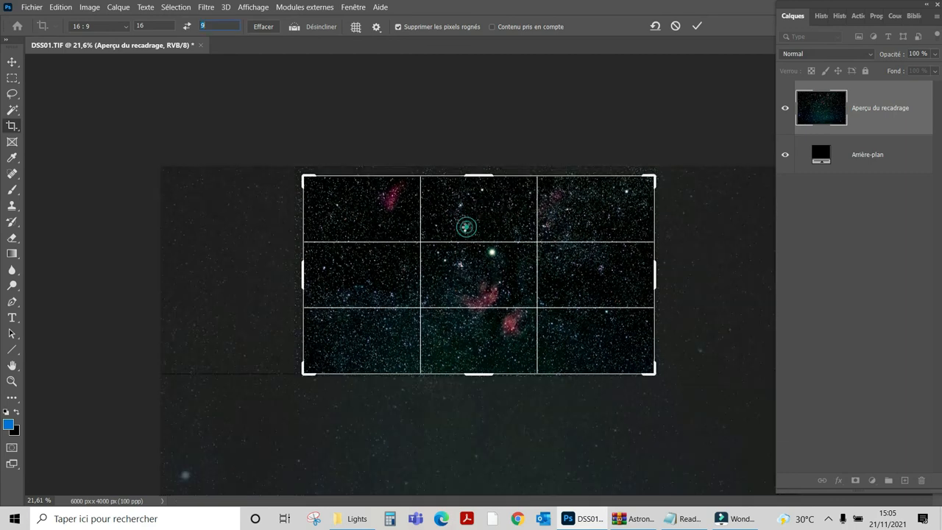
double_click(467, 228)
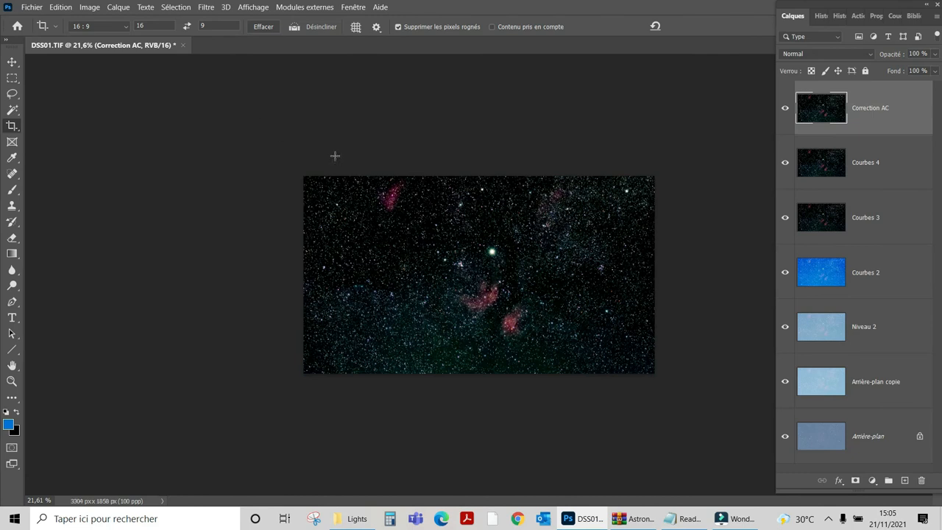
click(253, 7)
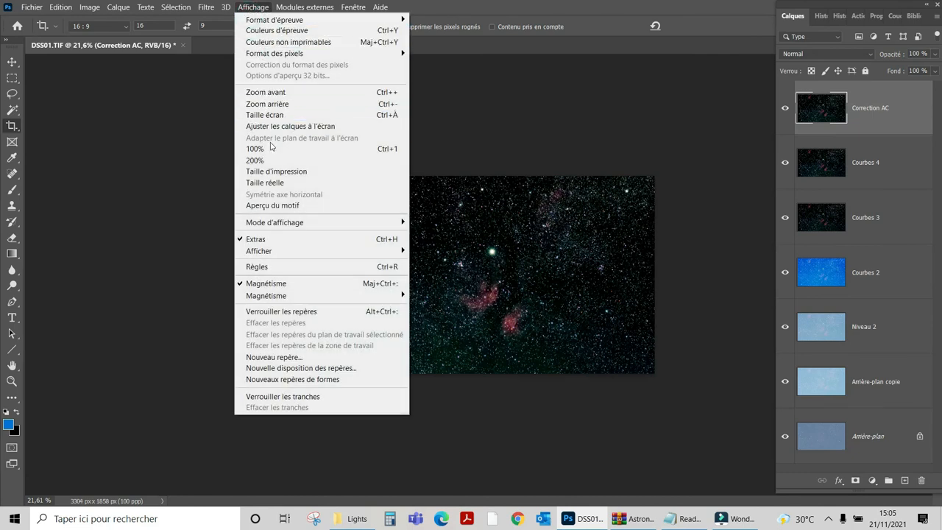
click(264, 114)
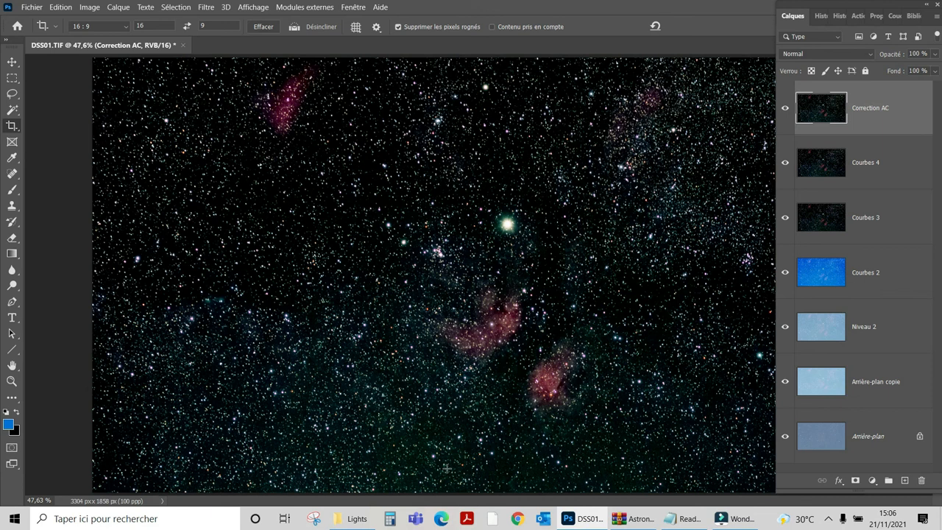
Step: Switch to Chrome and open the Astronomy Tools Actions Set by ProDigital Software page from the Astrophotography bookmarks
mouse_move(622, 520)
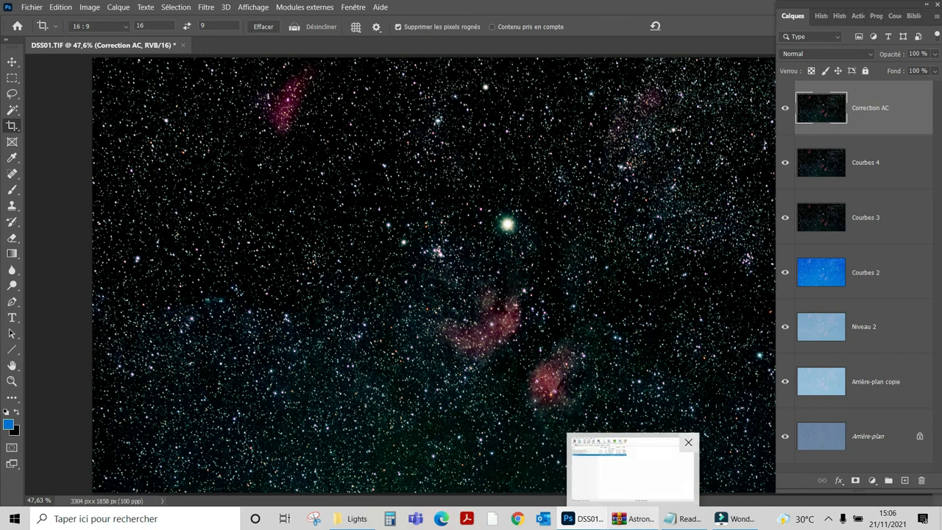
click(520, 519)
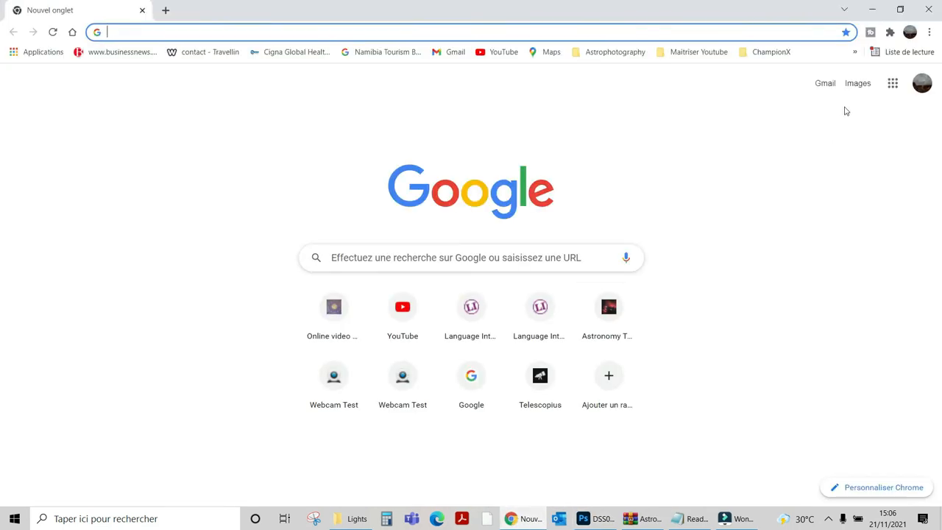
click(855, 52)
mouse_move(781, 89)
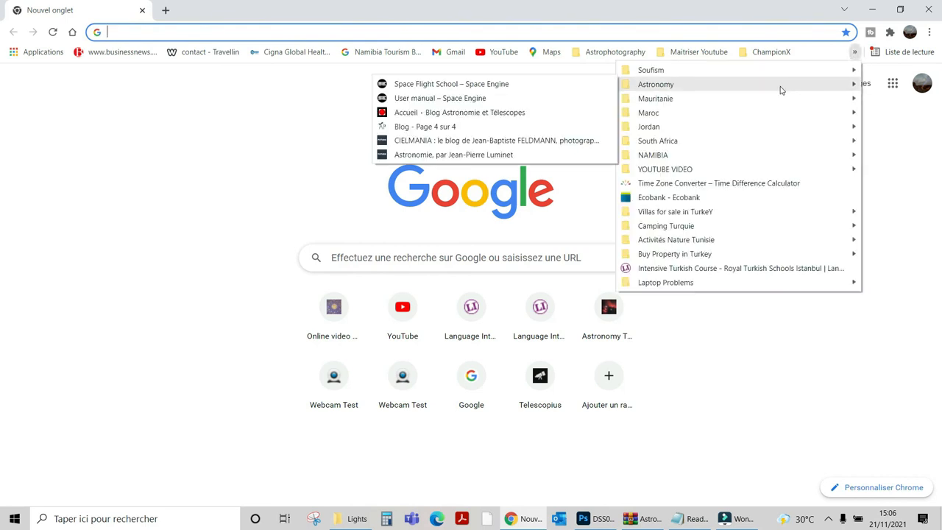
mouse_move(635, 52)
scroll(705, 461, down, 3)
scroll(705, 462, down, 2)
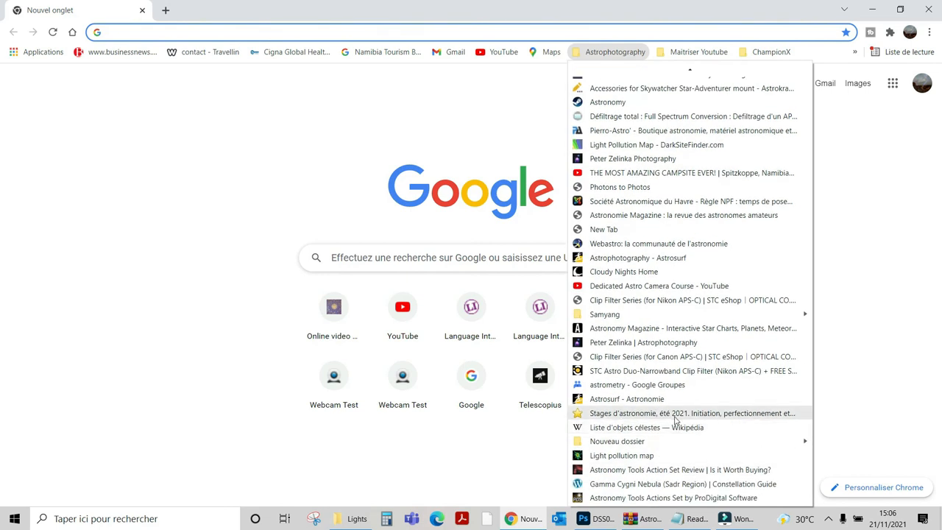
click(689, 502)
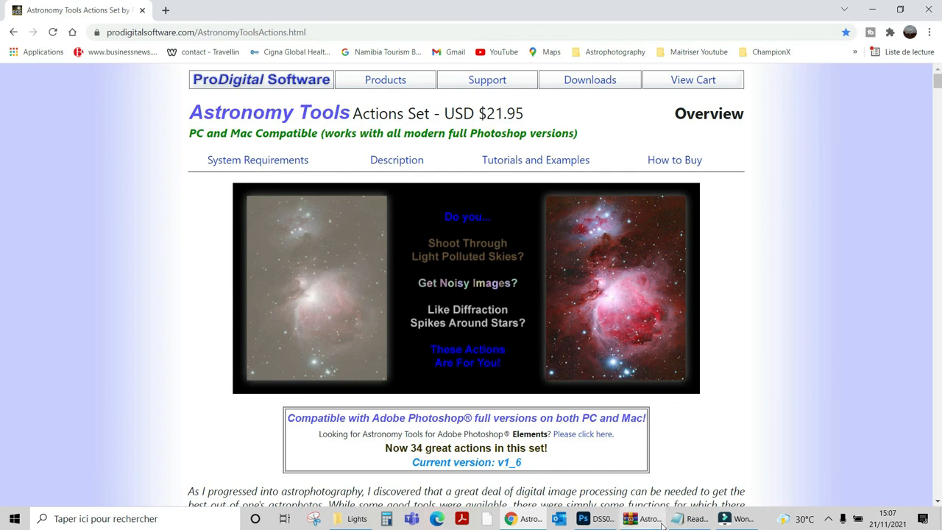
Step: Read the ReadMe instructions in Notepad on displaying Photoshop's Actions panel and installing the Astronomy Tools actions
mouse_move(677, 524)
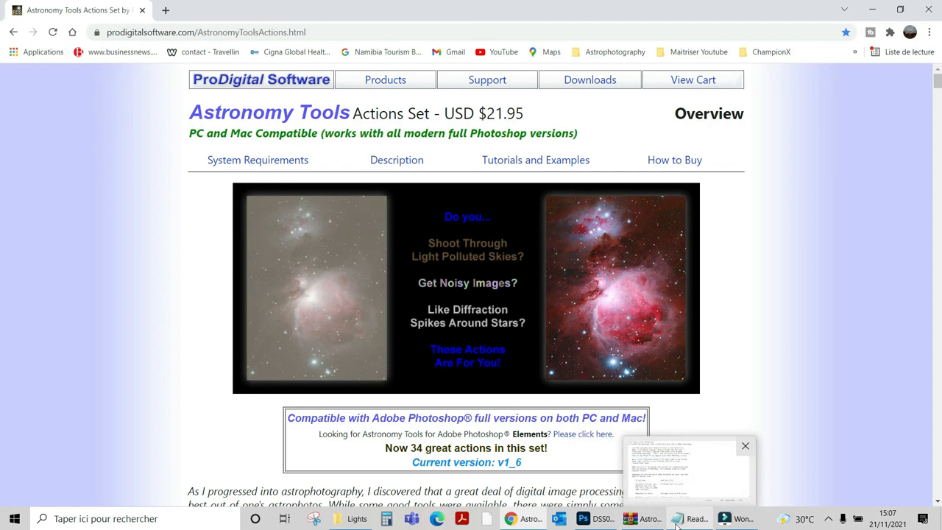
click(676, 524)
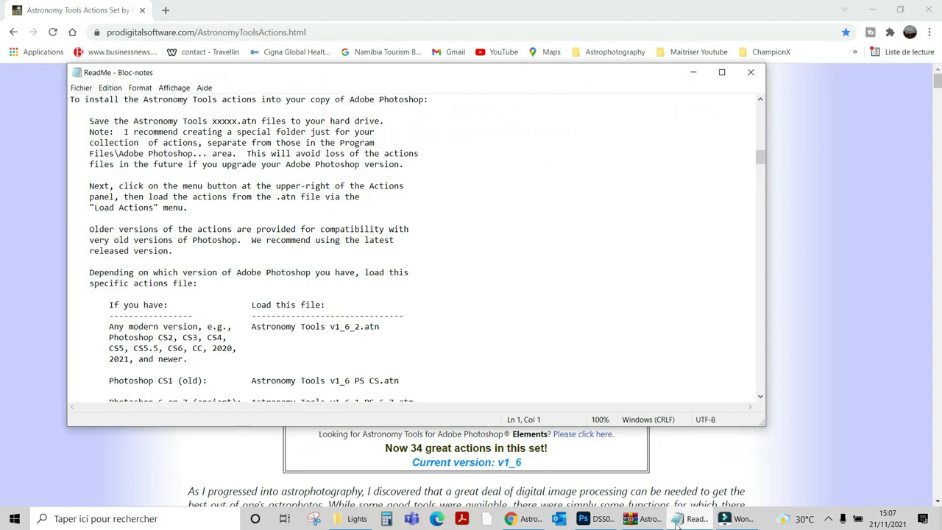
scroll(316, 317, up, 6)
scroll(311, 315, up, 1)
scroll(310, 315, down, 3)
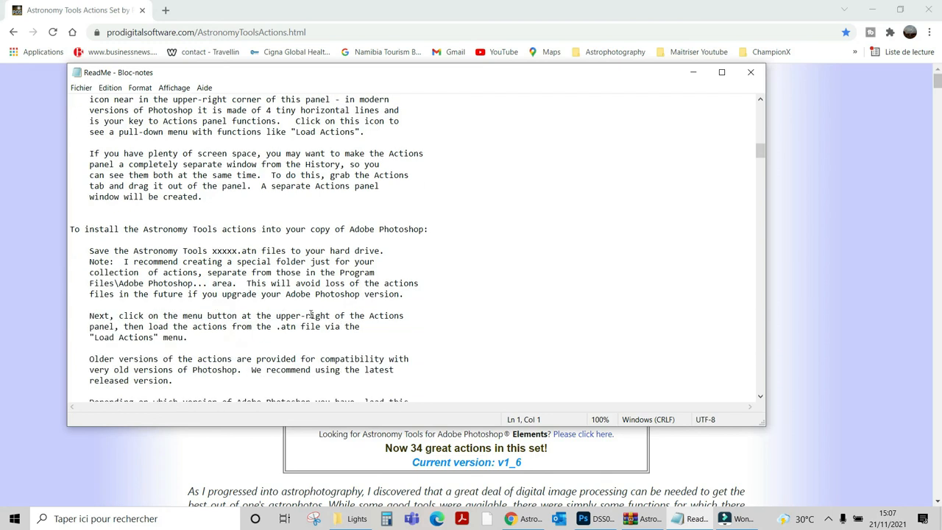
scroll(310, 315, up, 3)
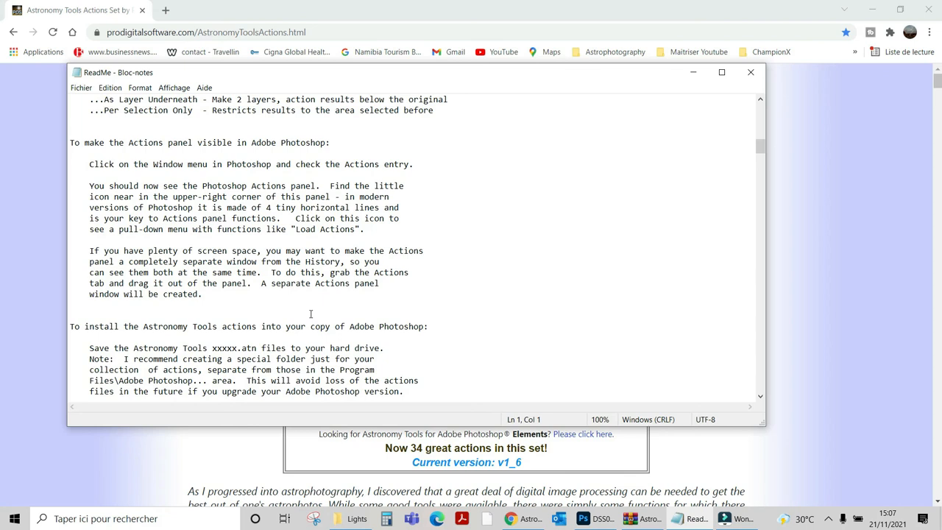
scroll(311, 315, down, 4)
scroll(310, 314, up, 3)
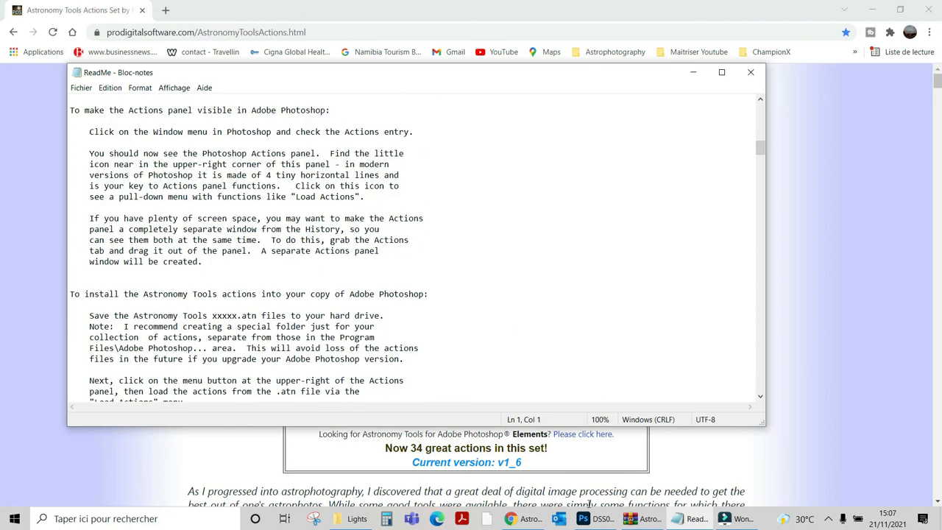
Step: Switch to Photoshop, display the Actions panel and reposition its floating panel group
click(599, 525)
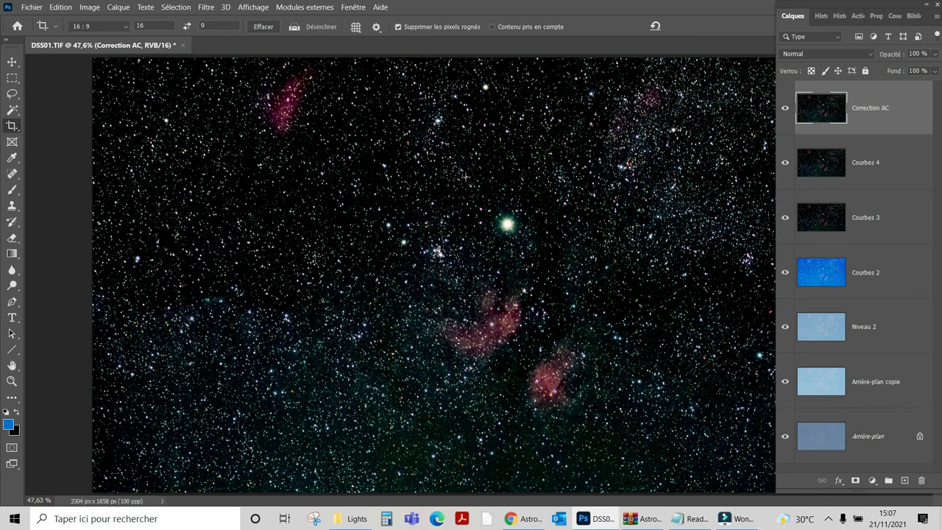
click(354, 9)
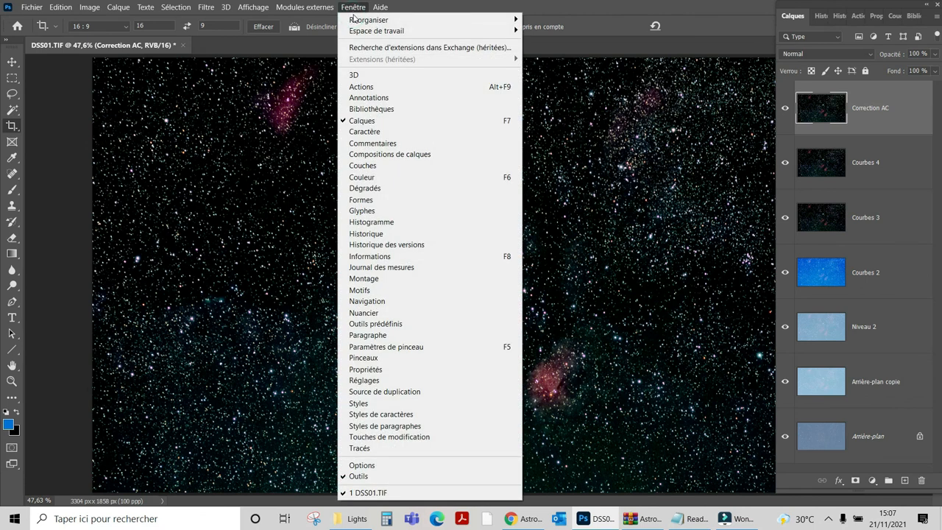
click(361, 87)
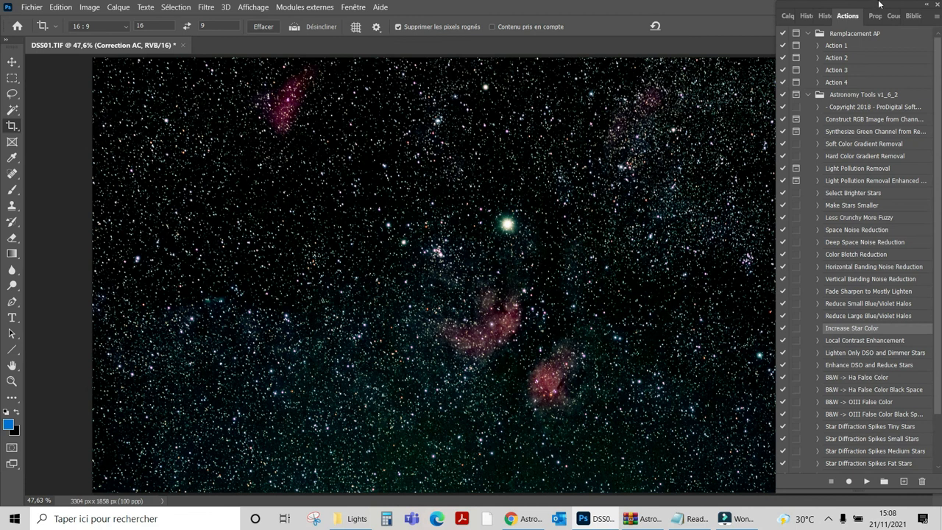
drag(877, 8, 725, 28)
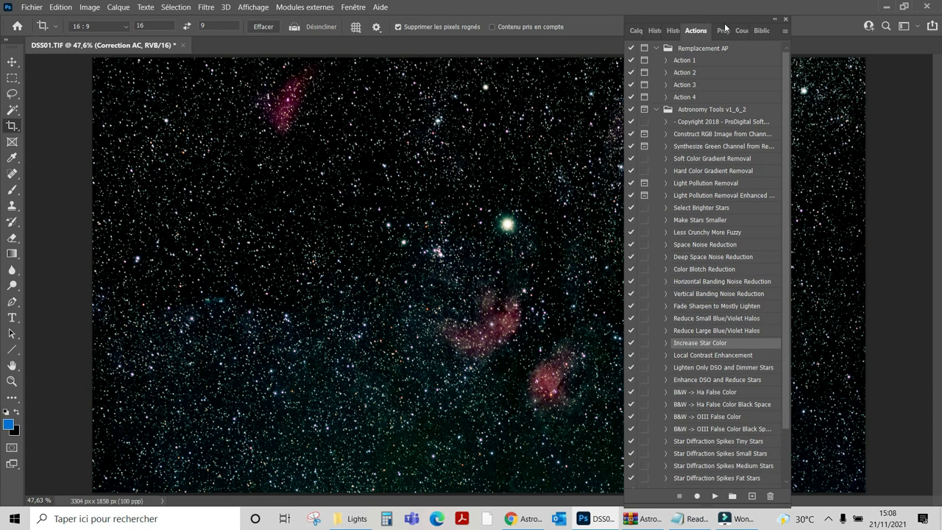
drag(725, 27, 715, 17)
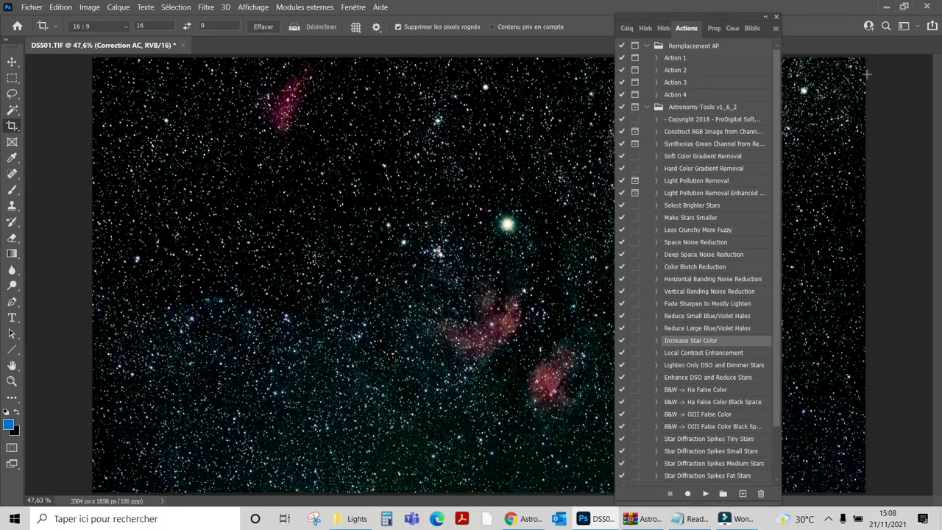
drag(736, 12, 899, 13)
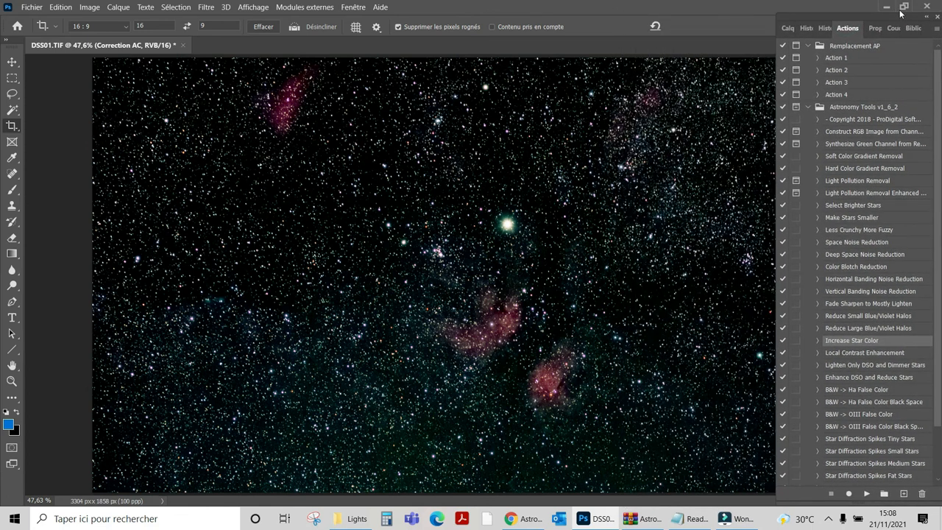
Step: Duplicate the Correction AC layer under the name Reduction Etoiles 1
click(789, 28)
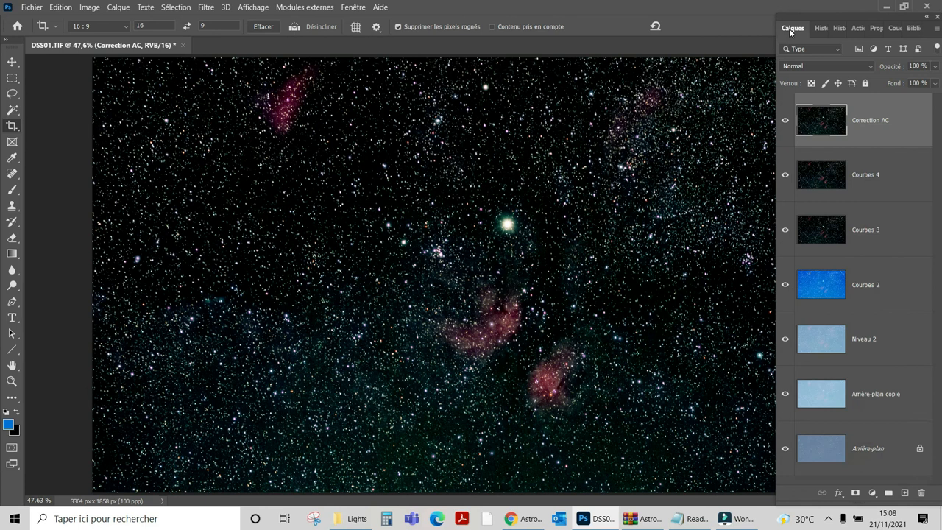
right_click(859, 125)
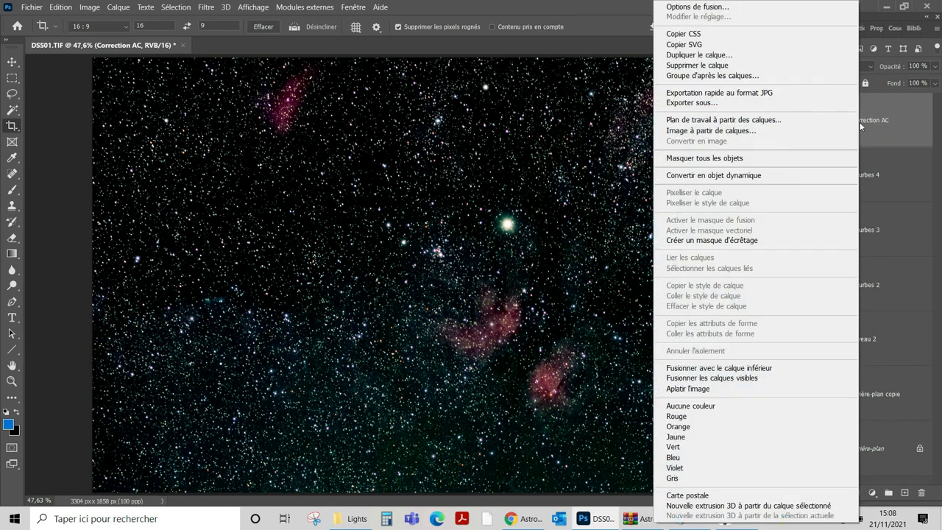
click(712, 56)
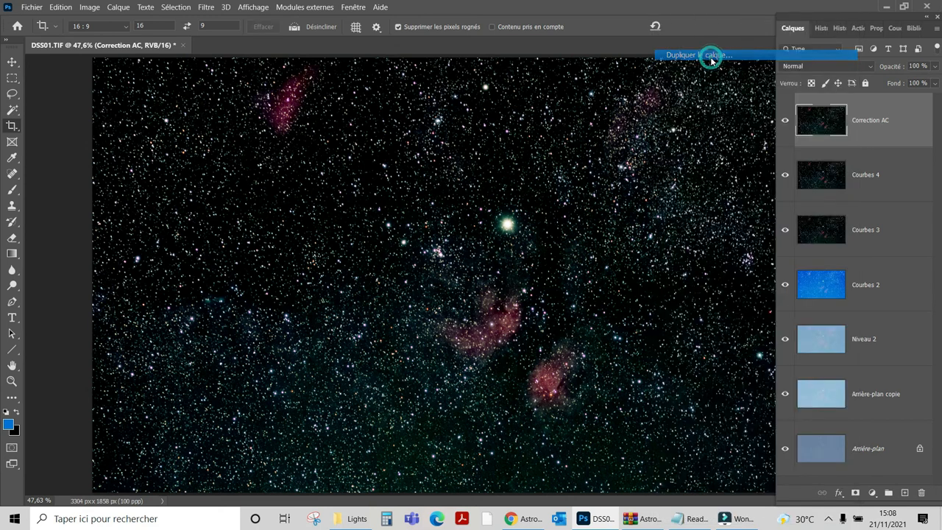
click(471, 146)
drag(470, 146, 350, 141)
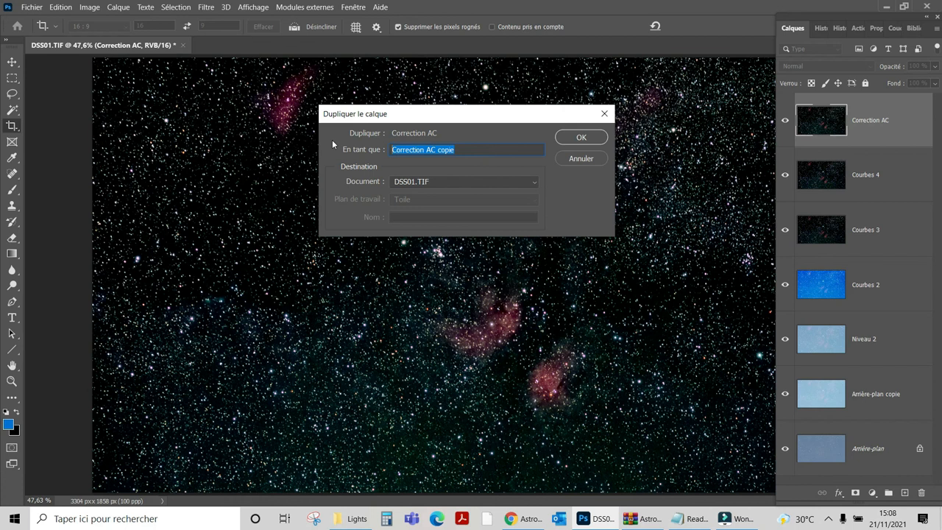
text(r2DUCTION)
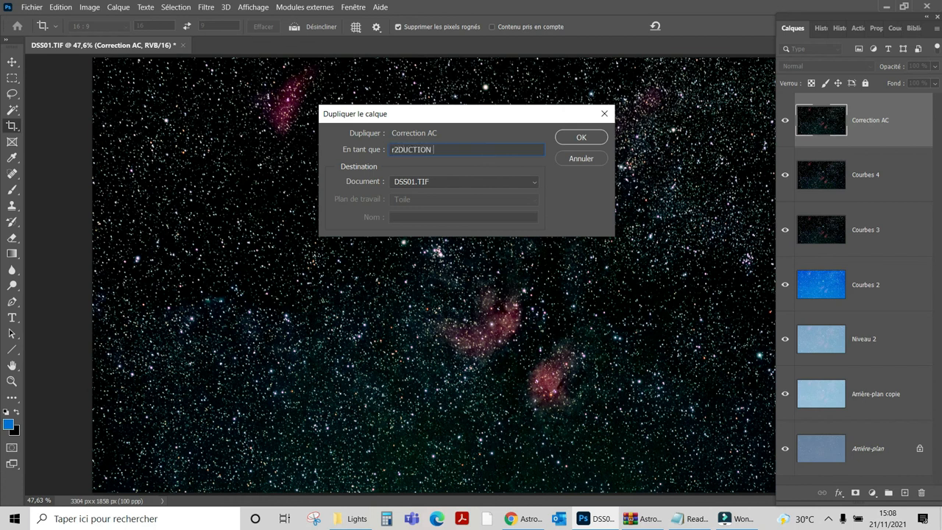
text(LES 1)
drag(483, 149, 345, 148)
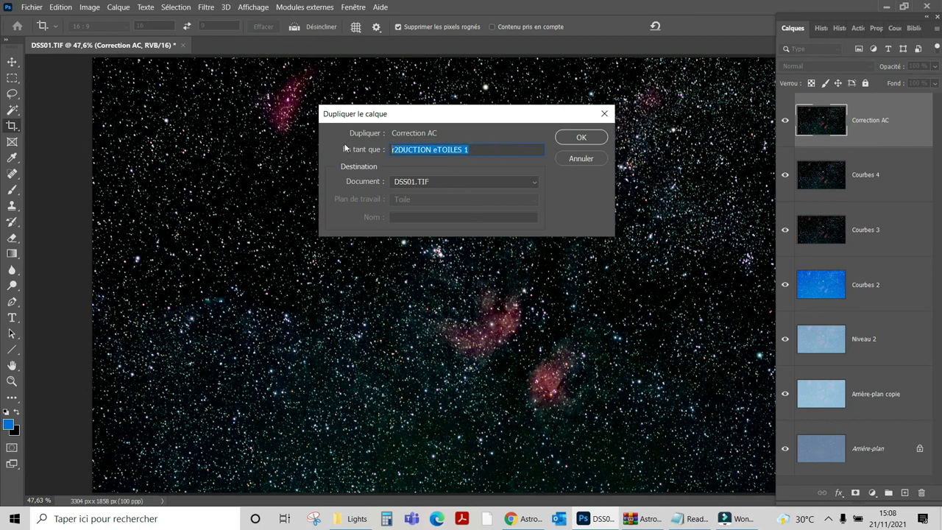
text(Reduction Etoiles)
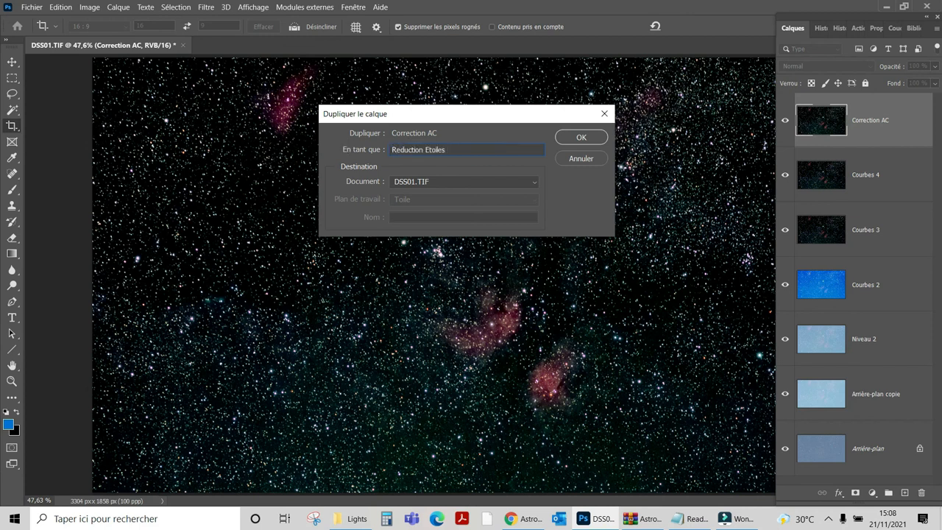
click(582, 138)
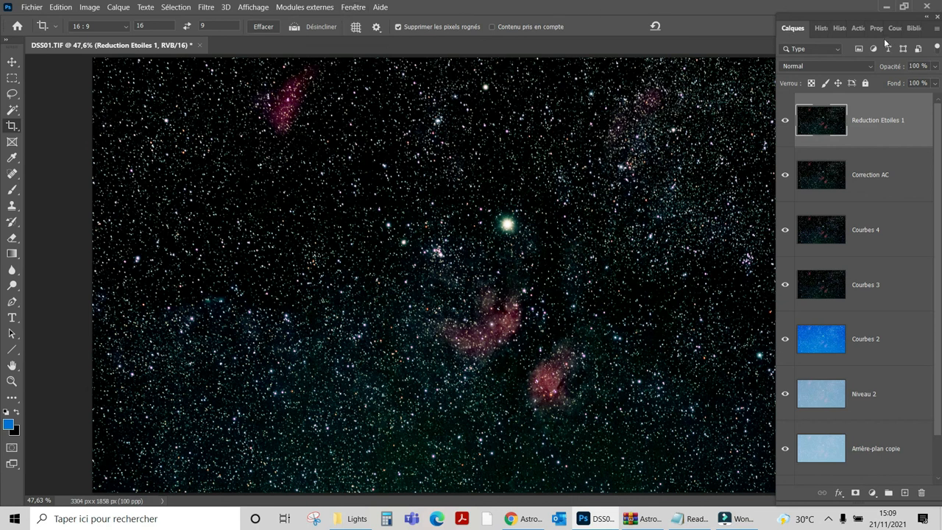
Step: Run the Make Stars Smaller action from the Astronomy Tools v1_6_2 set on the Reduction Etoiles 1 layer
click(858, 29)
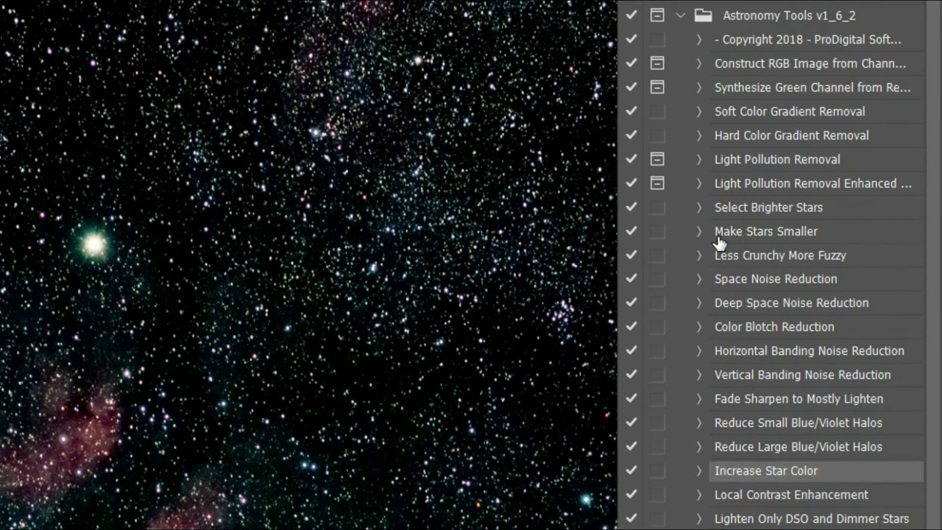
click(714, 235)
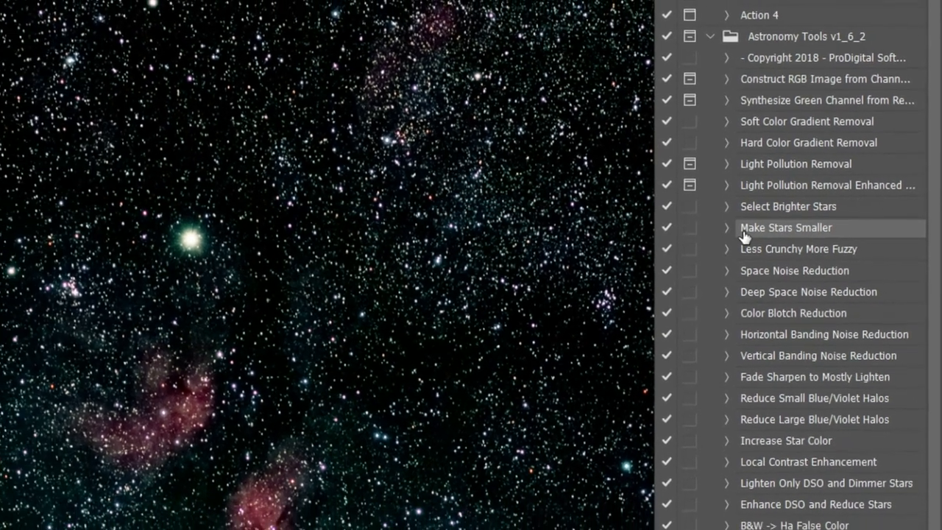
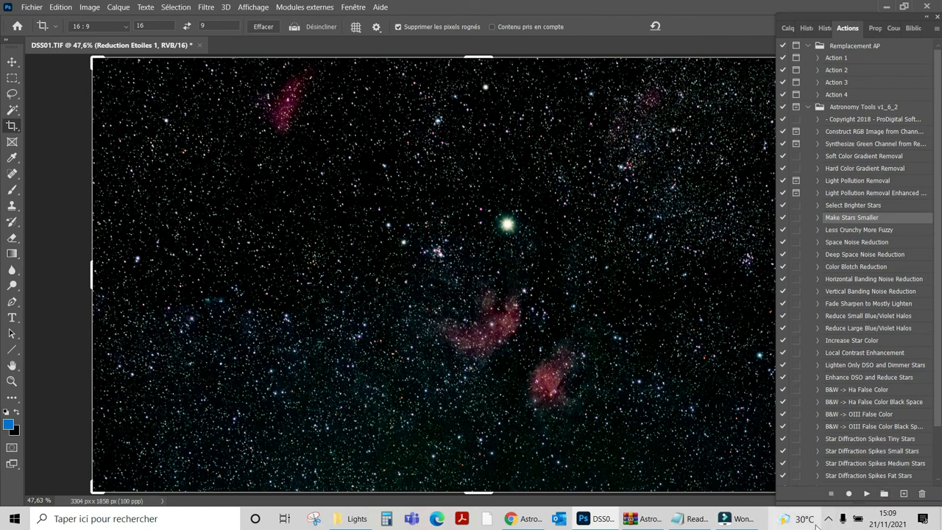
mouse_move(815, 525)
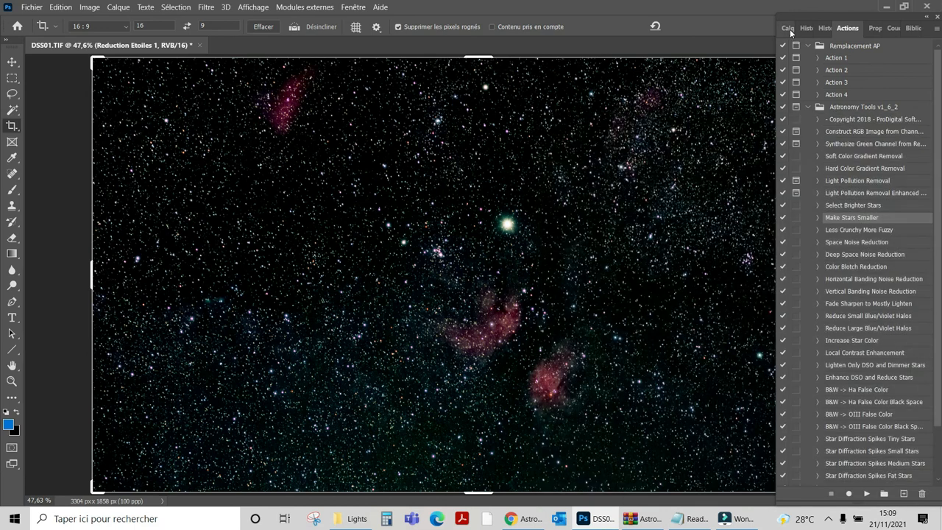
Step: Toggle the visibility of the Reduction Etoiles 1 layer to compare the stars before and after the reduction
click(790, 28)
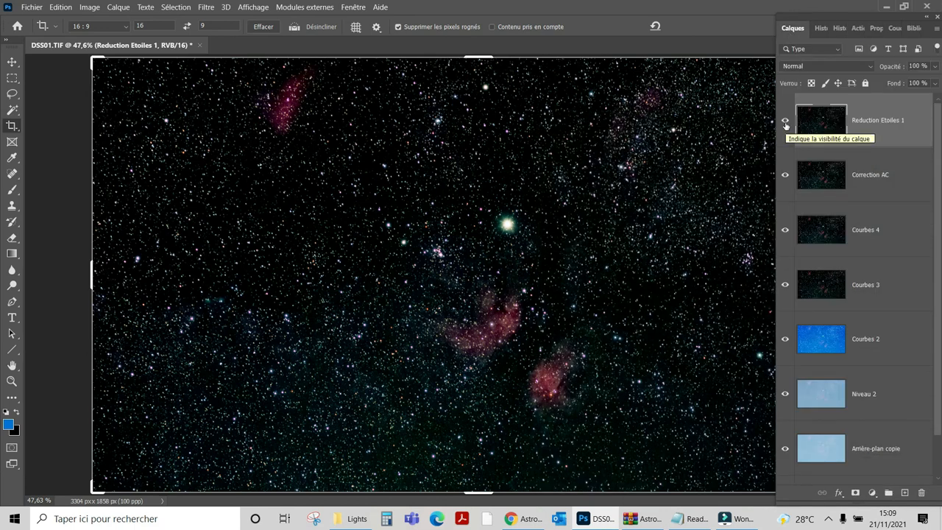
click(785, 122)
click(785, 122)
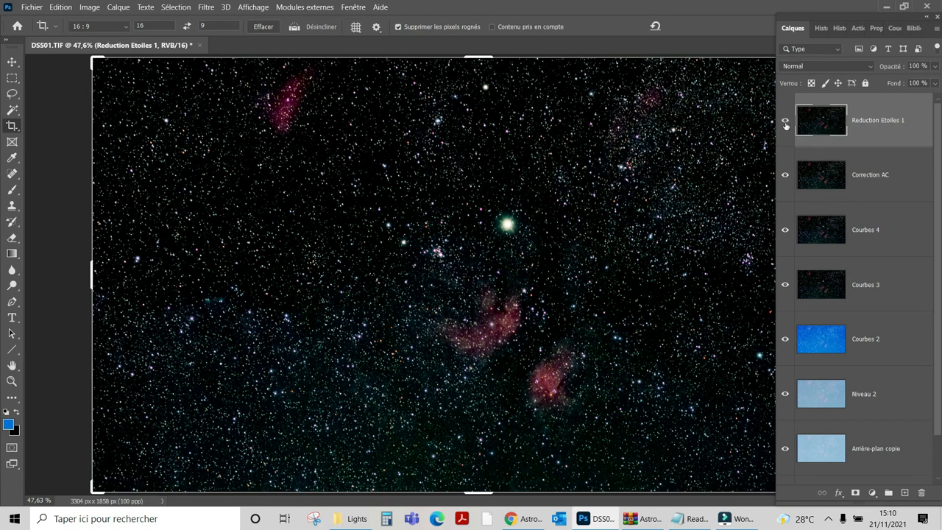
click(785, 122)
click(785, 122)
click(786, 124)
Step: Duplicate the Reduction Etoiles 1 layer as Reduction Etoiles 2 and run the Make Stars Smaller action on the copy
right_click(854, 126)
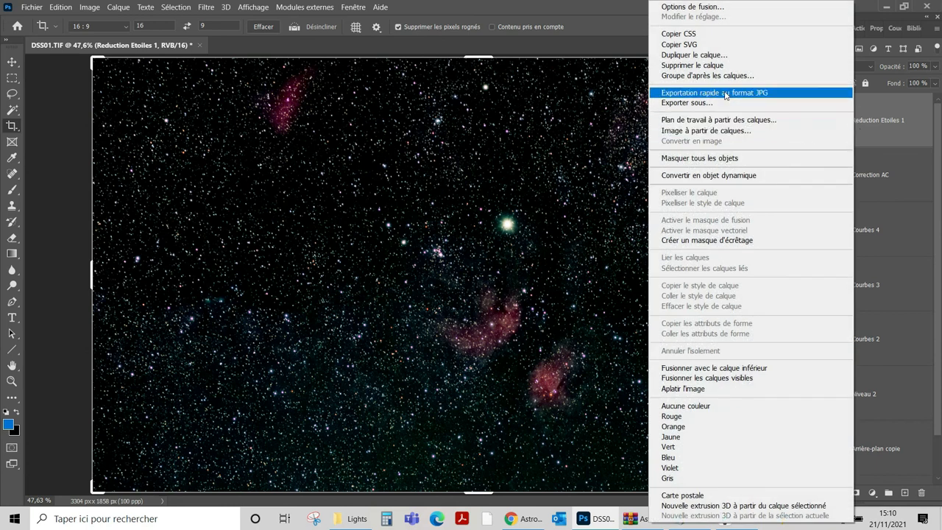
click(710, 56)
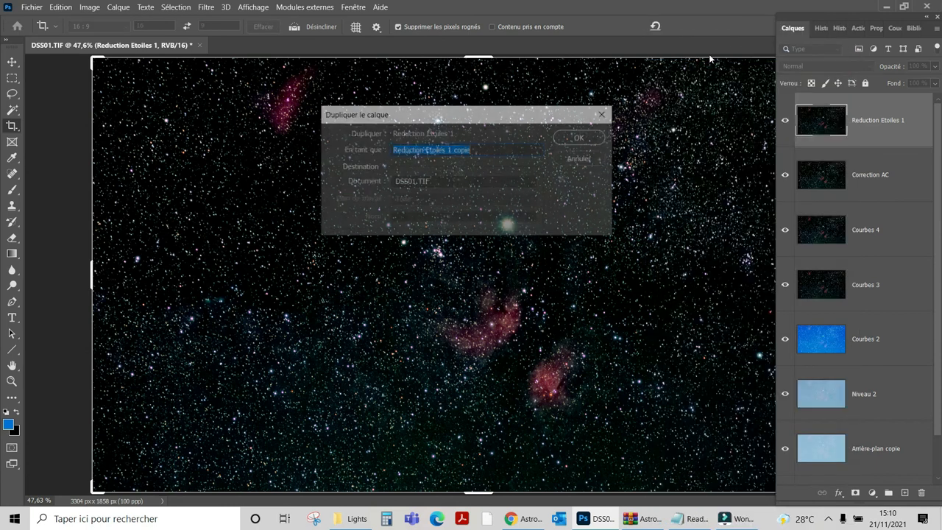
drag(482, 149, 450, 146)
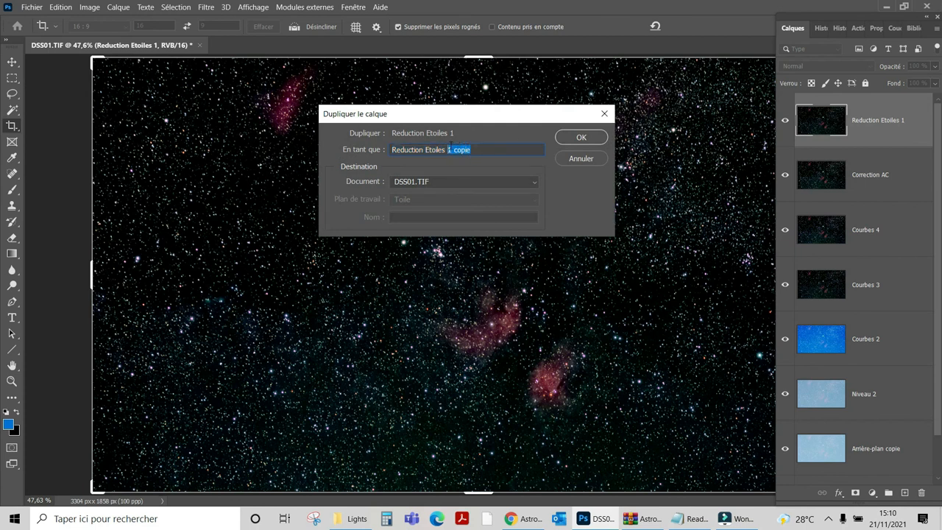
text(2)
click(598, 137)
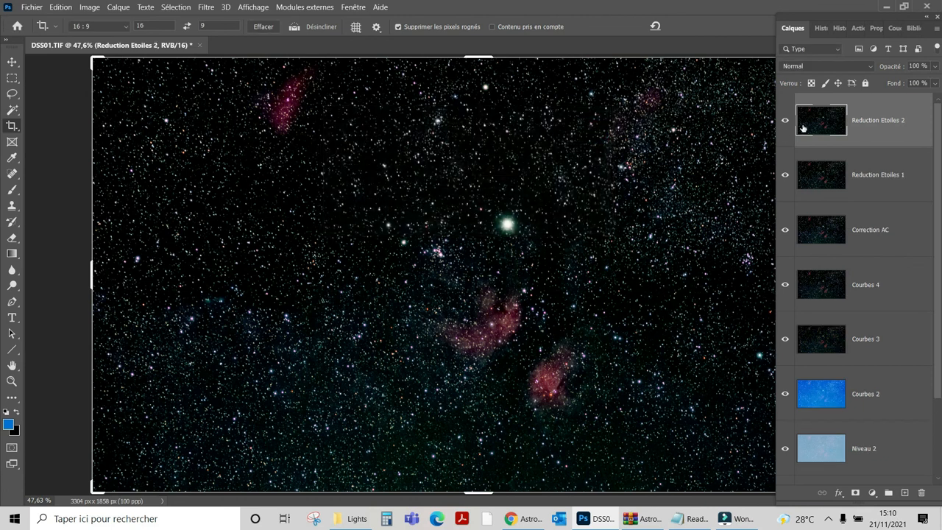
click(855, 28)
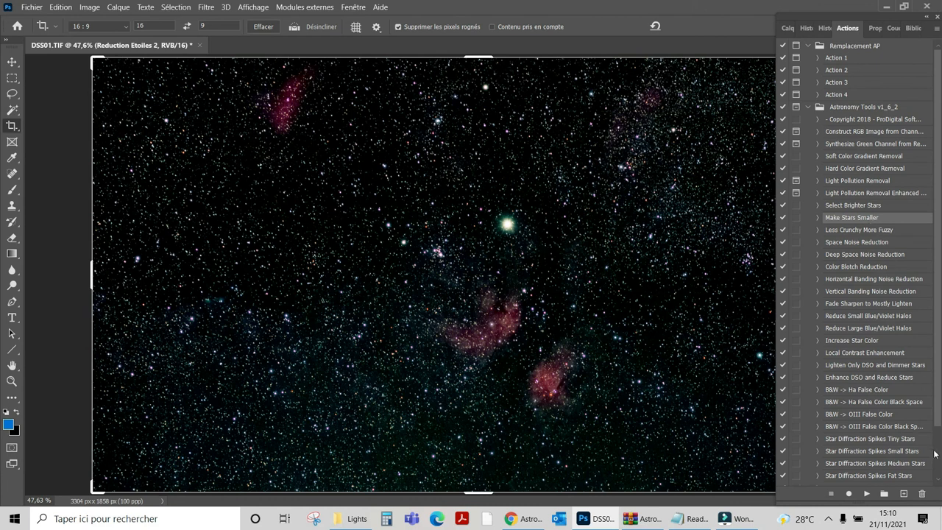
click(868, 495)
Step: Hide the Reduction Etoiles 1 layer and toggle Reduction Etoiles 2 to compare the second star reduction with Correction AC
click(786, 27)
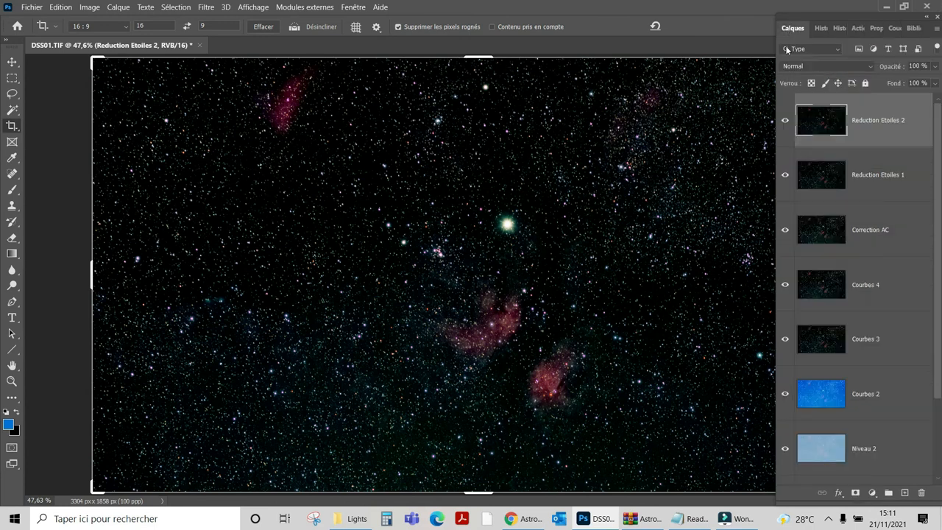
click(785, 175)
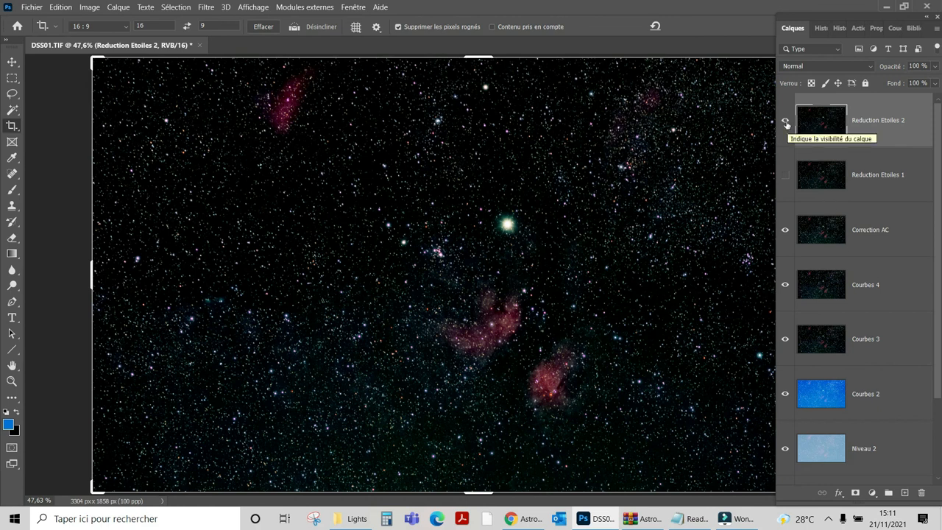
click(785, 122)
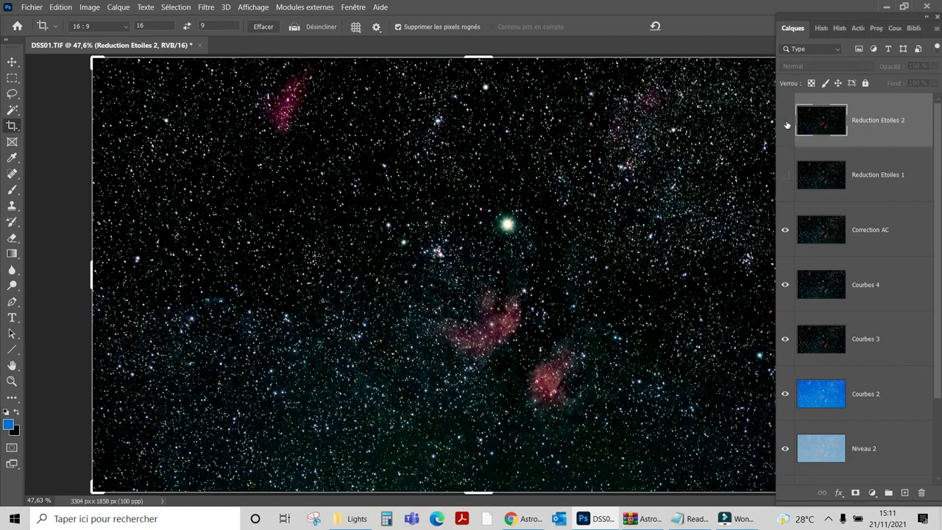
click(785, 122)
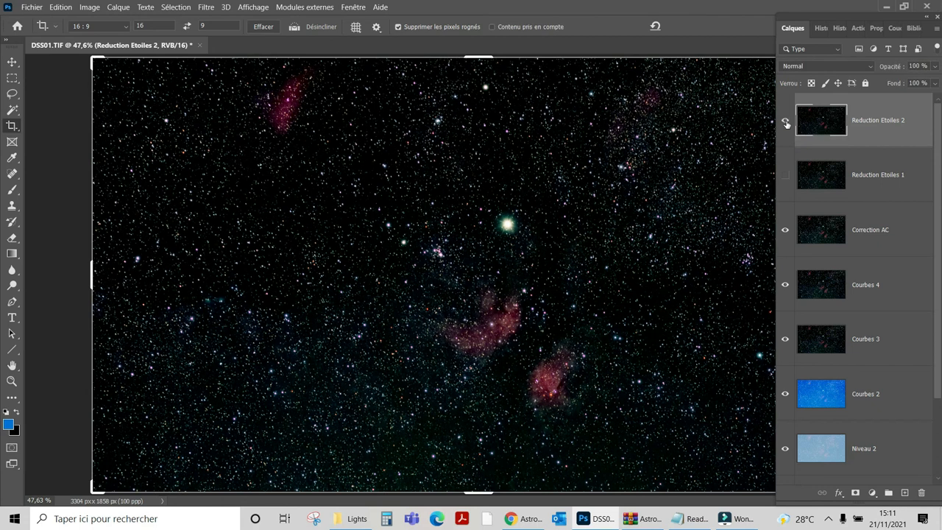
click(785, 122)
click(785, 122)
Step: Examine the reduced stars around the bright star and the red nebulae at 100%, returning to the full image
click(250, 9)
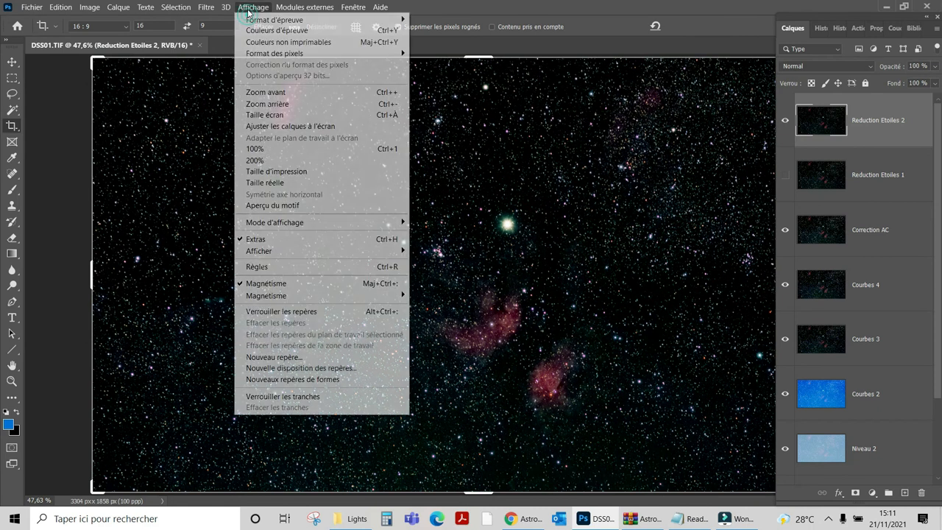
click(285, 151)
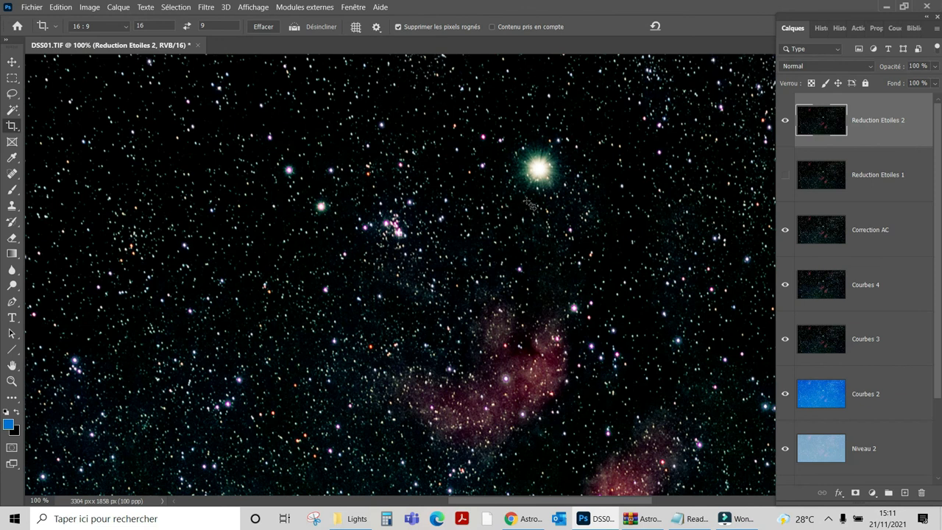
click(562, 203)
drag(565, 193, 553, 304)
drag(538, 401, 550, 338)
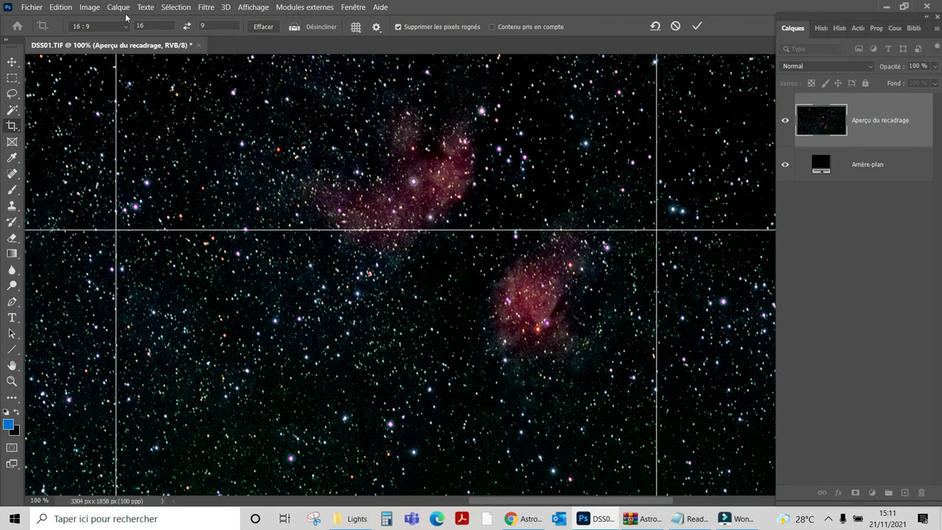
click(253, 7)
click(271, 115)
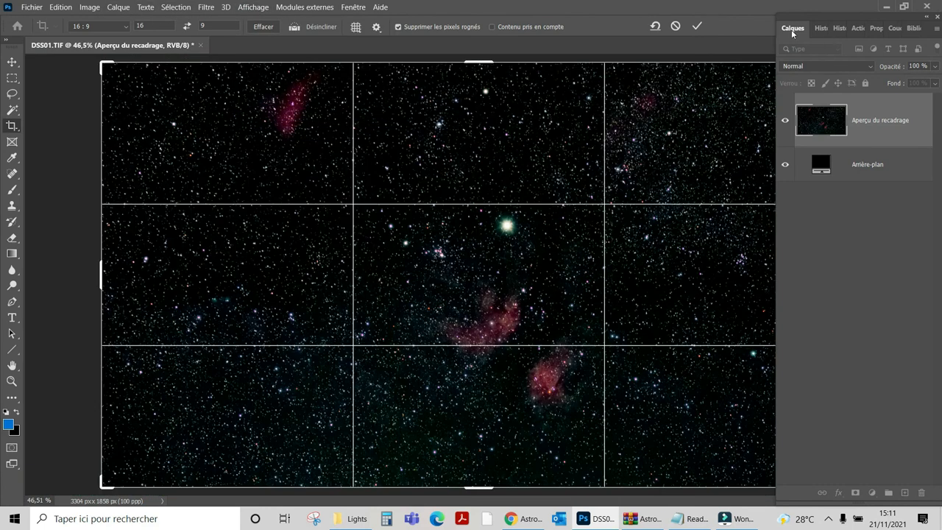
double_click(630, 125)
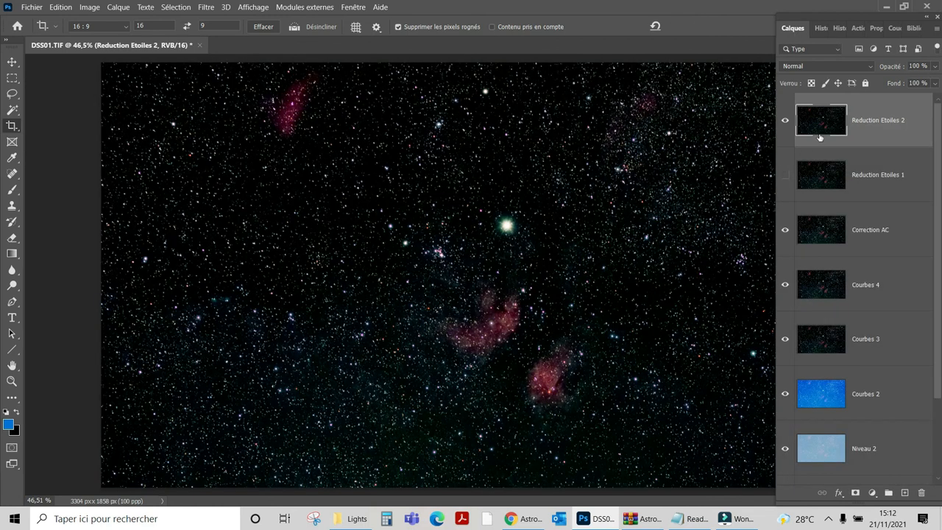
Step: Duplicate the Reduction Etoiles 2 layer as Reduction Etoiles 3 and run the Make Stars Smaller action on the copy
right_click(816, 132)
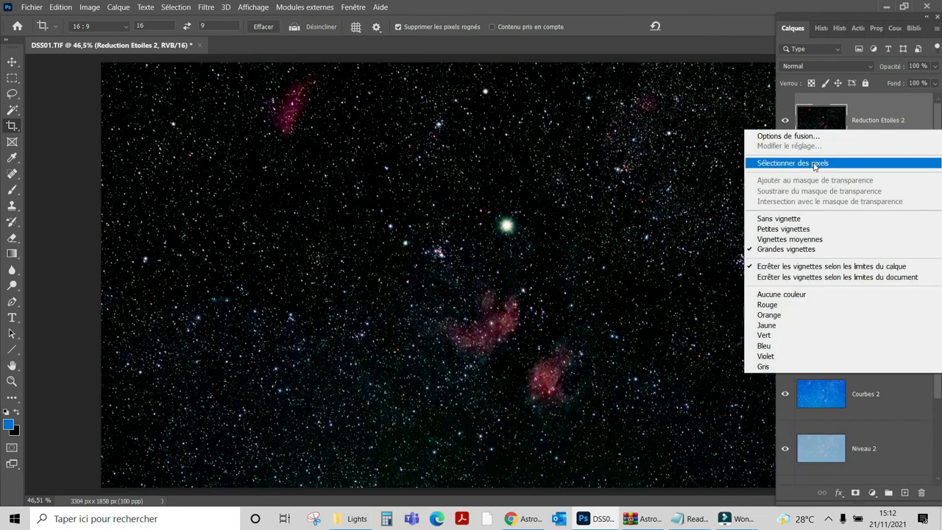
right_click(867, 109)
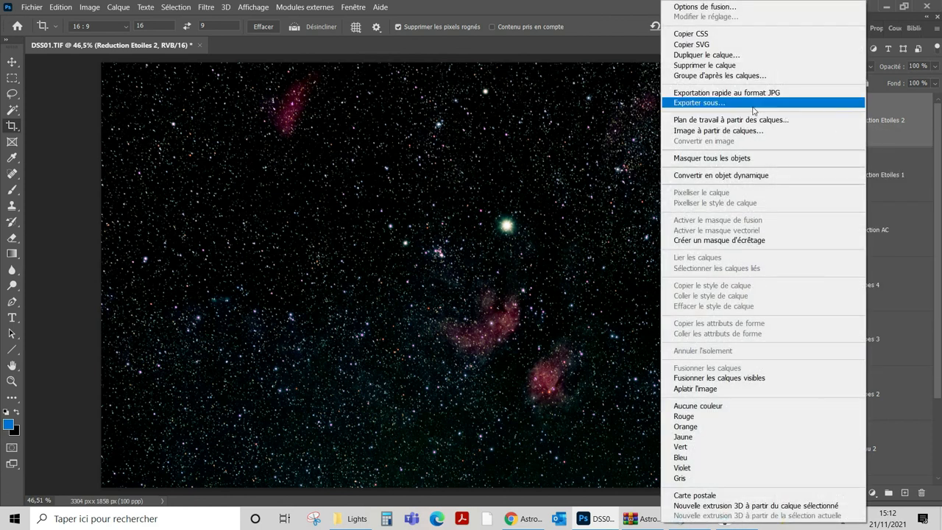
click(718, 55)
drag(477, 145, 449, 146)
text(3)
click(575, 140)
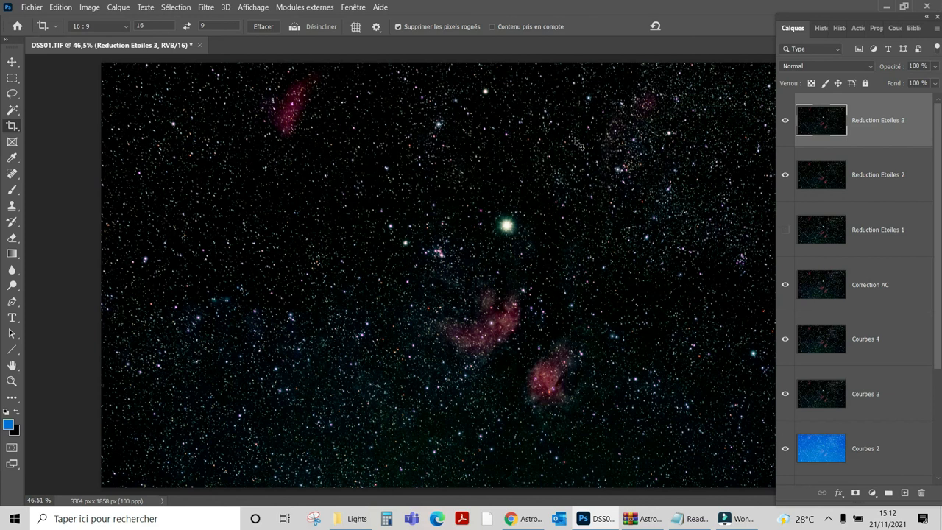
click(785, 231)
click(855, 28)
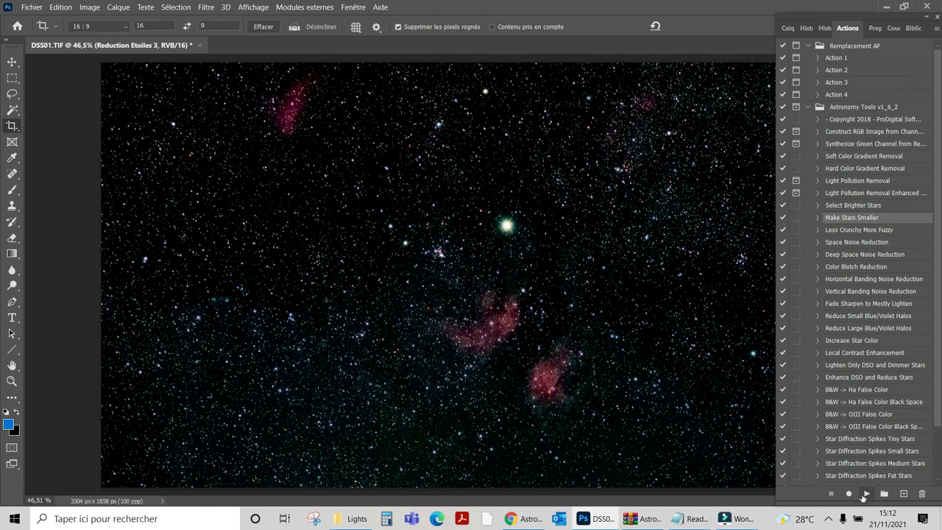
click(865, 494)
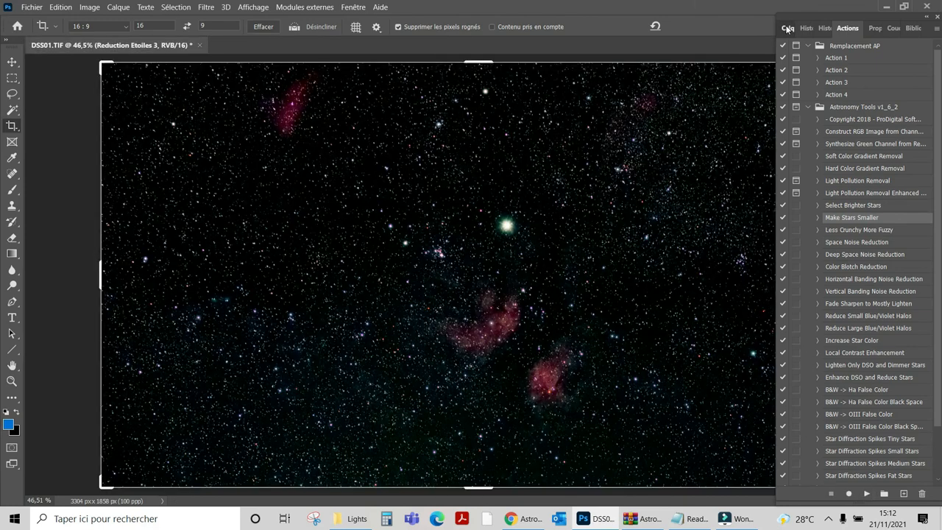
Step: With Reduction Etoiles 1 and 2 hidden, toggle the Reduction Etoiles 3 layer to compare it with Correction AC
click(787, 28)
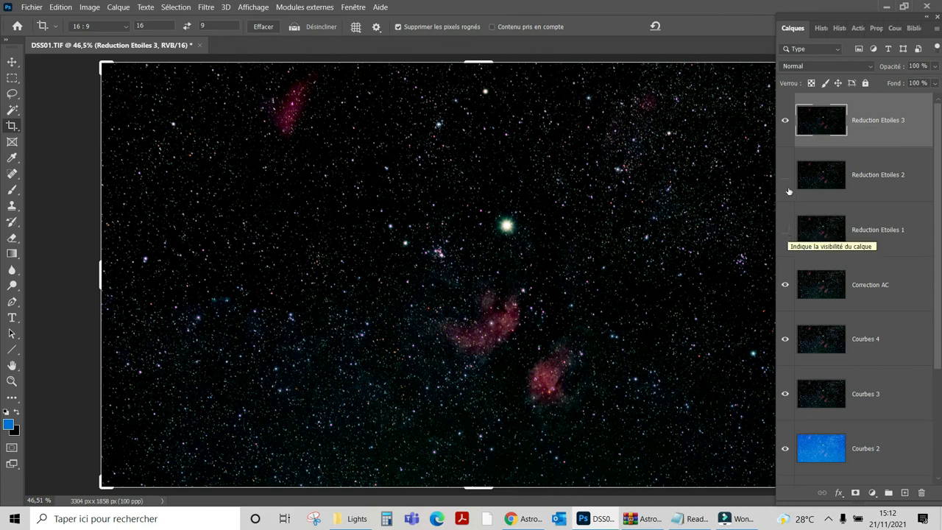
click(785, 121)
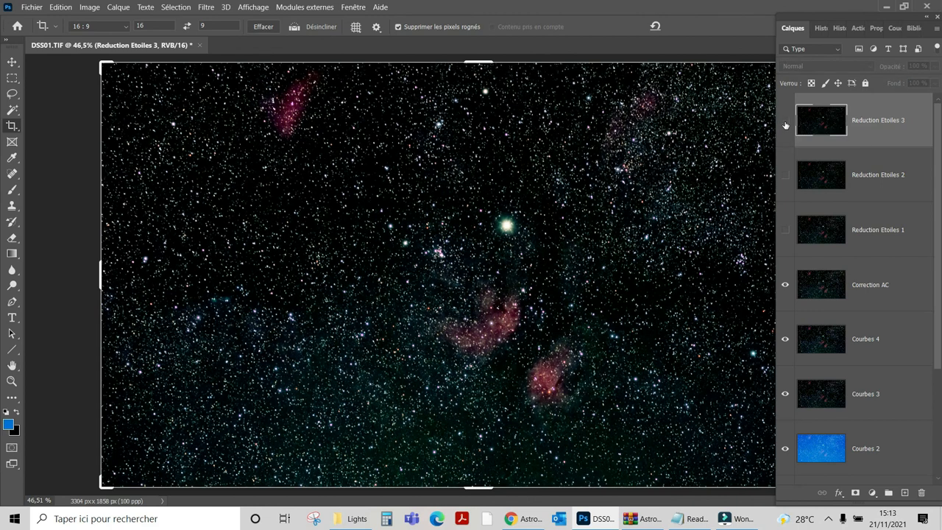
click(785, 121)
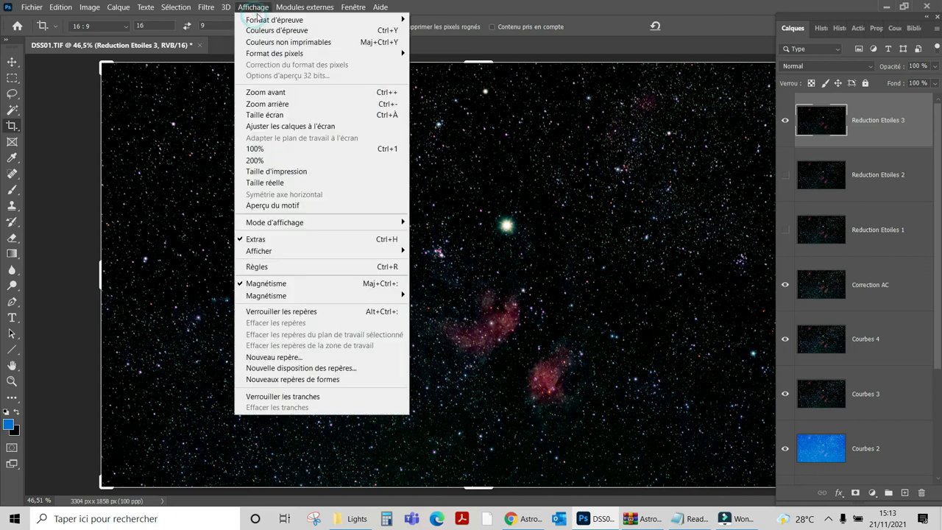
Step: Examine the third star reduction at 100% across the nebulae, the bright star and the image's outer star field
click(308, 149)
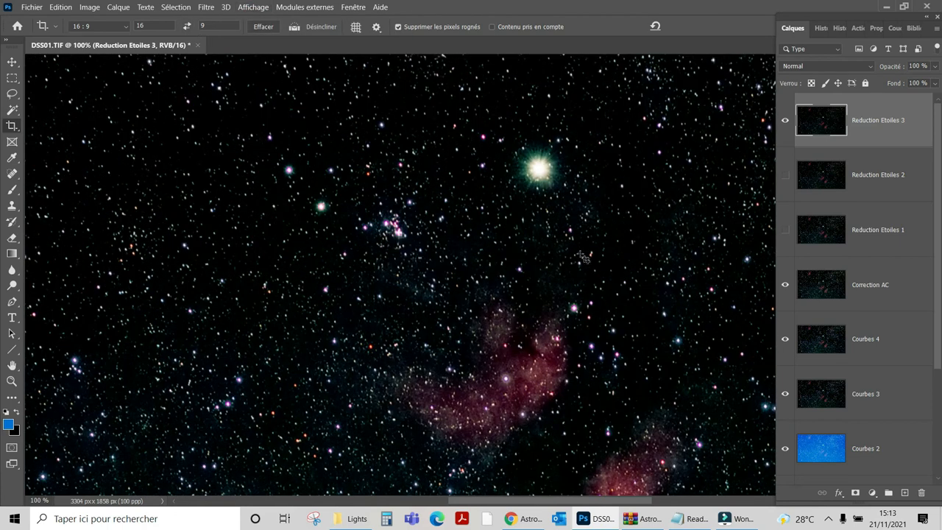
mouse_move(599, 290)
mouse_down()
mouse_move(597, 306)
mouse_move(530, 228)
mouse_move(523, 244)
mouse_up()
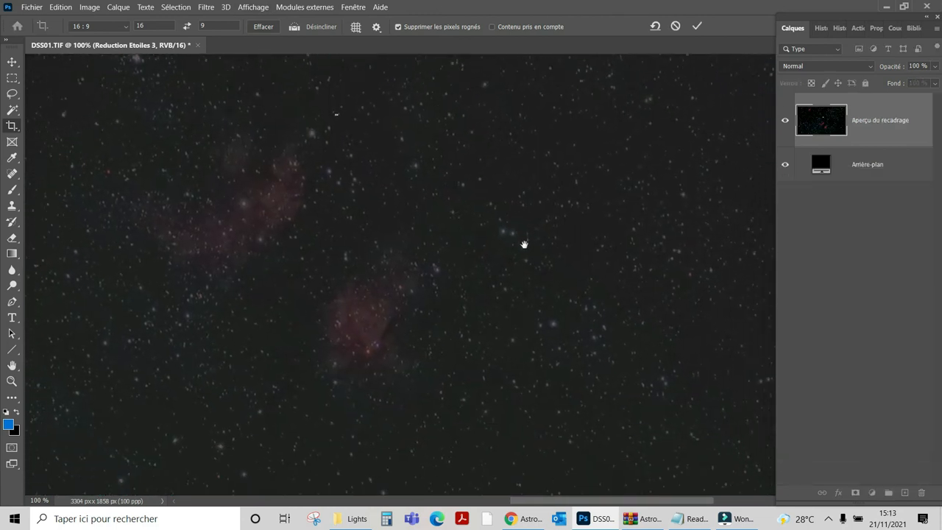
key(Escape)
scroll(598, 250, down, 5)
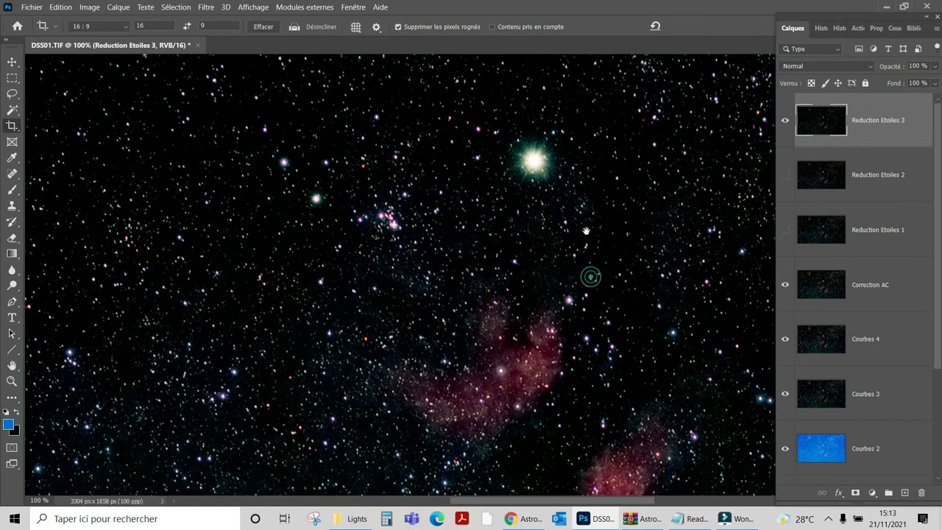
scroll(698, 284, right, 10)
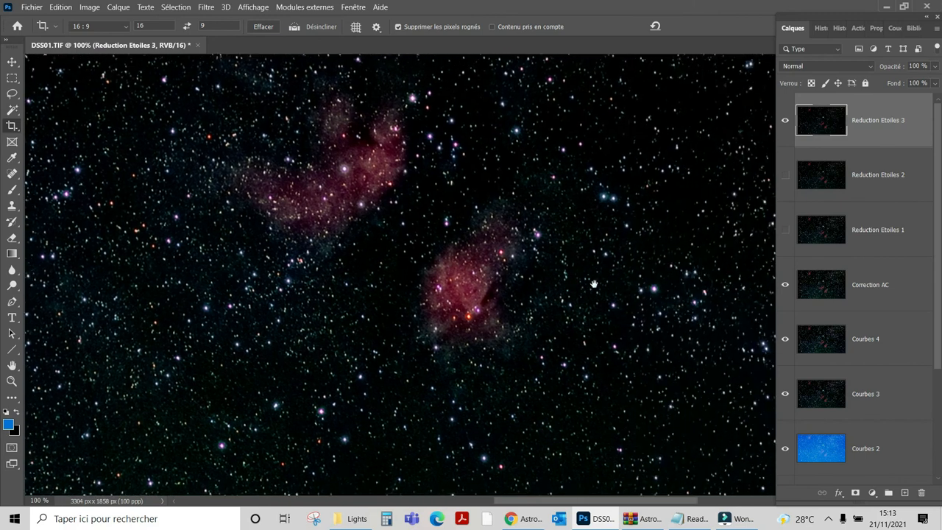
scroll(550, 255, right, 3)
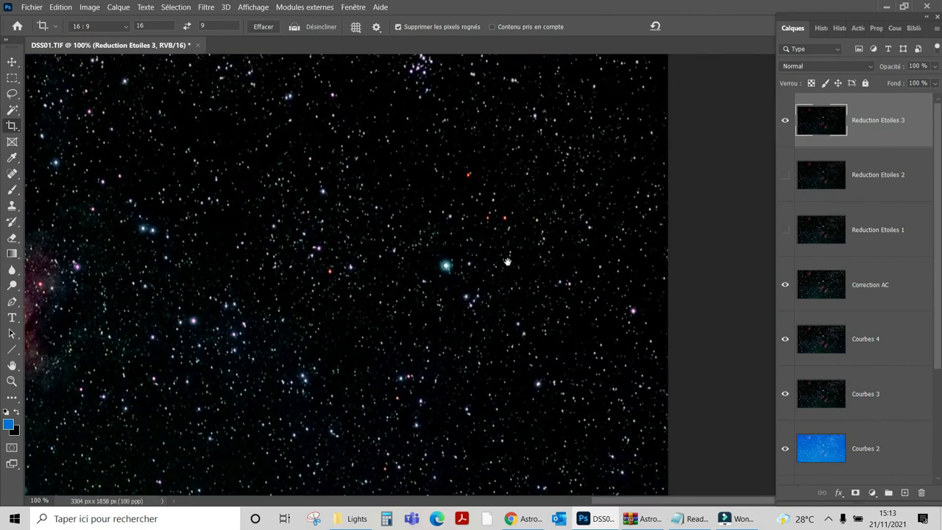
scroll(515, 247, left, 12)
scroll(500, 243, up, 3)
scroll(492, 240, left, 3)
scroll(492, 241, up, 1)
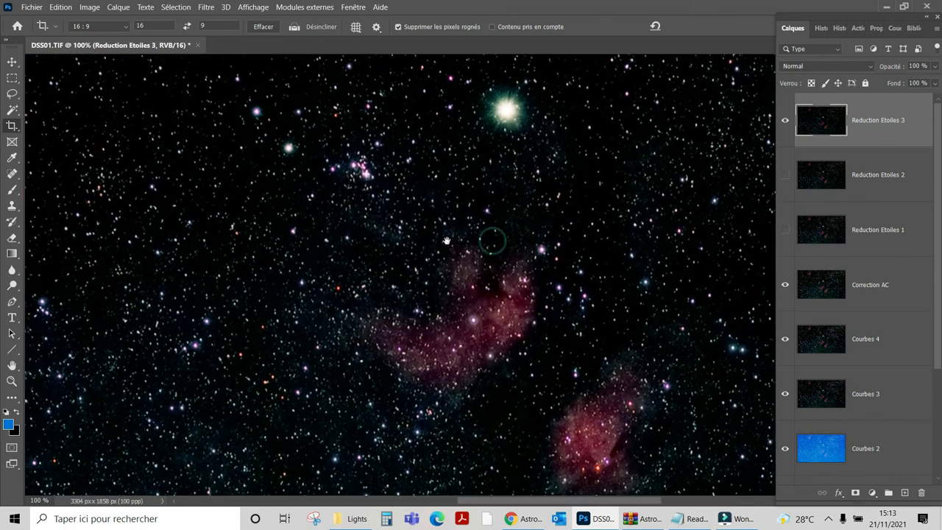
scroll(486, 235, right, 1)
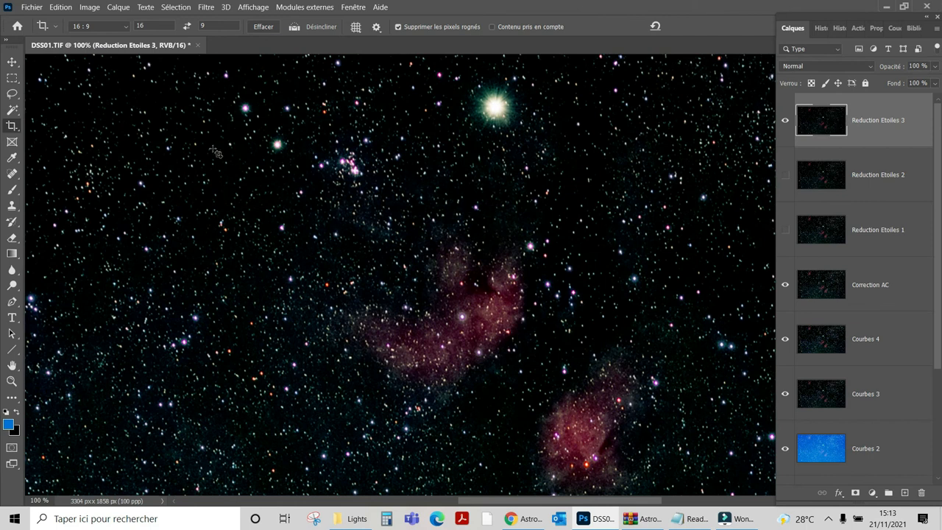
Step: Duplicate the Reduction Etoiles 3 layer as Reduction Etoiles 4
click(81, 11)
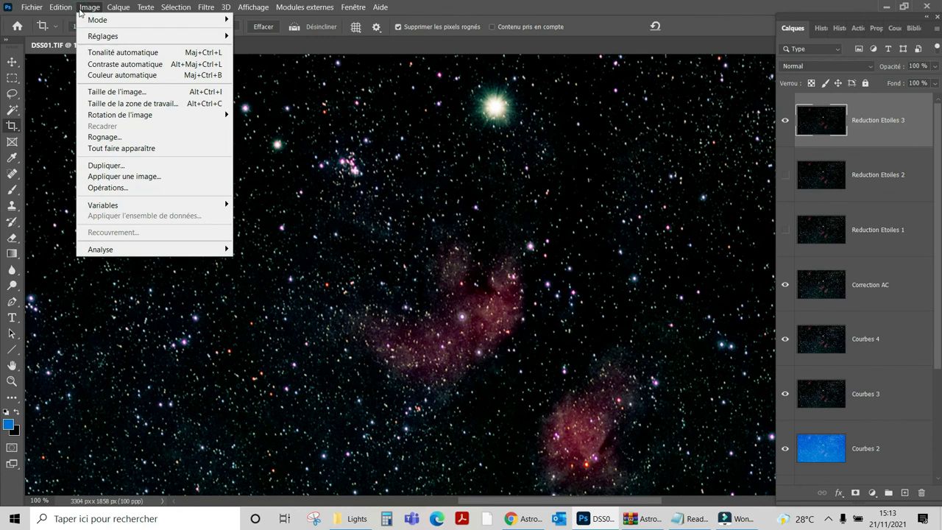
click(829, 125)
right_click(829, 125)
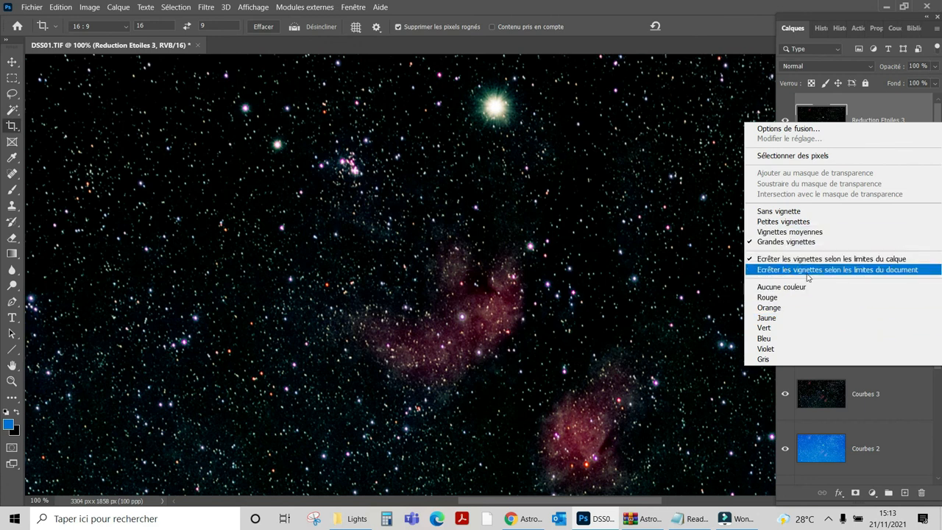
click(874, 110)
right_click(873, 110)
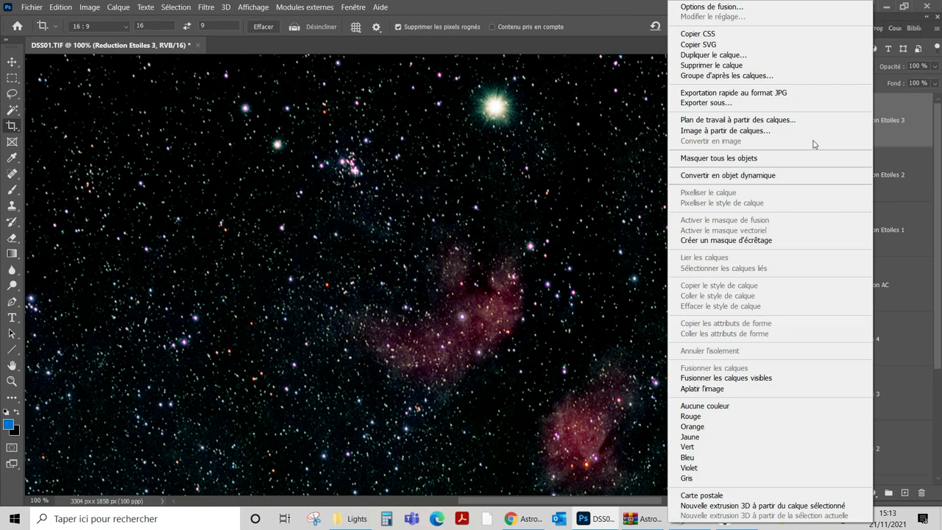
click(725, 57)
click(512, 151)
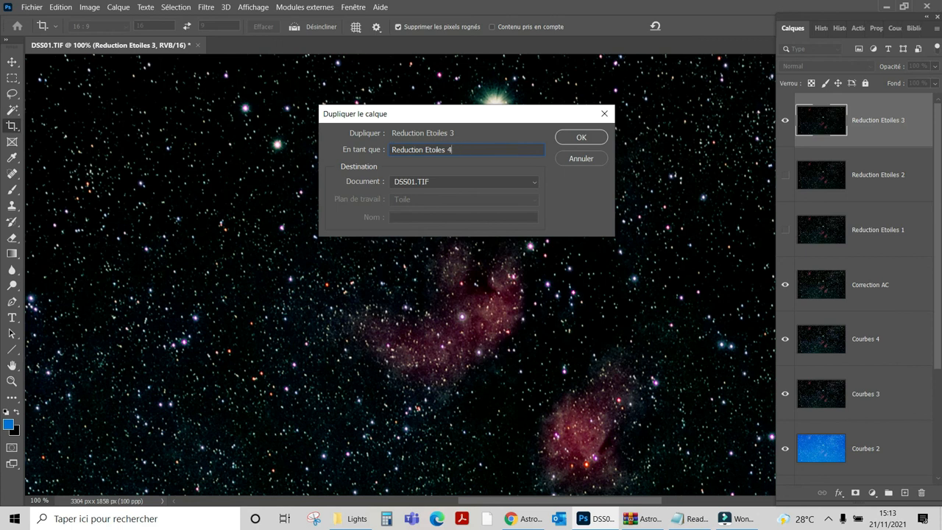
click(564, 142)
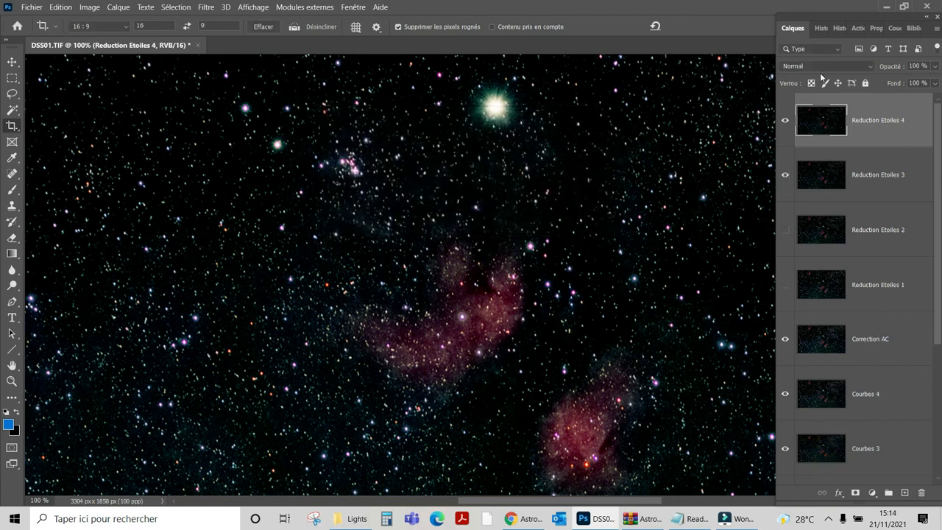
Step: Run the Make Stars Smaller action on the Reduction Etoiles 4 layer
click(855, 29)
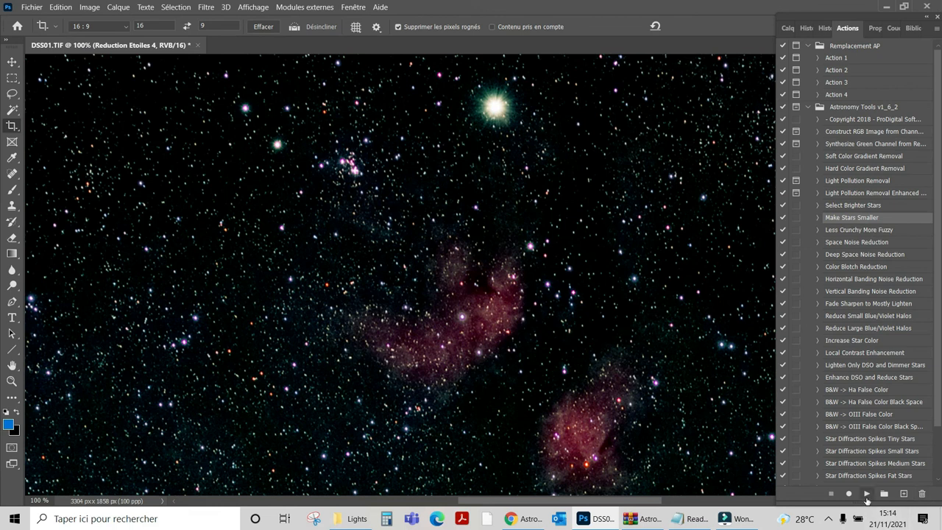
click(866, 494)
click(788, 28)
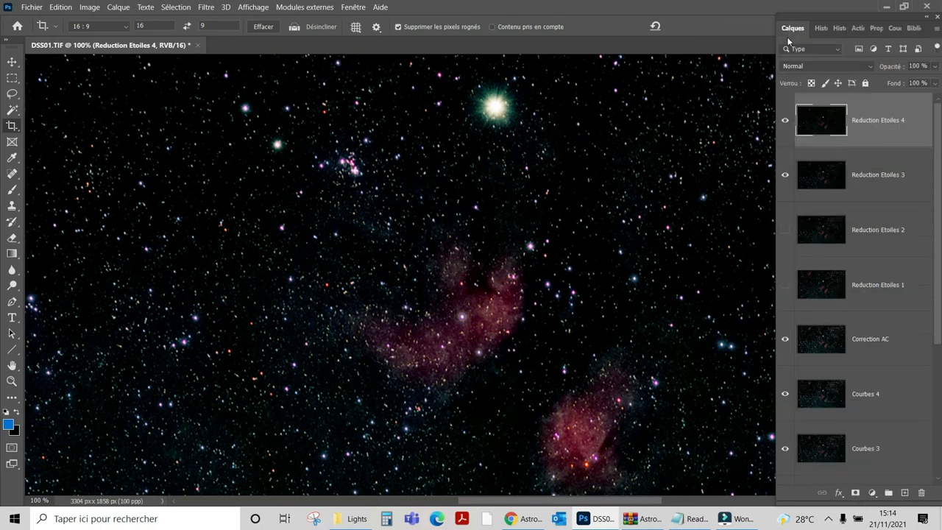
Step: Hide the Reduction Etoiles 3 layer and toggle Reduction Etoiles 4 to compare it with Correction AC on the full image
click(785, 176)
click(254, 7)
click(283, 114)
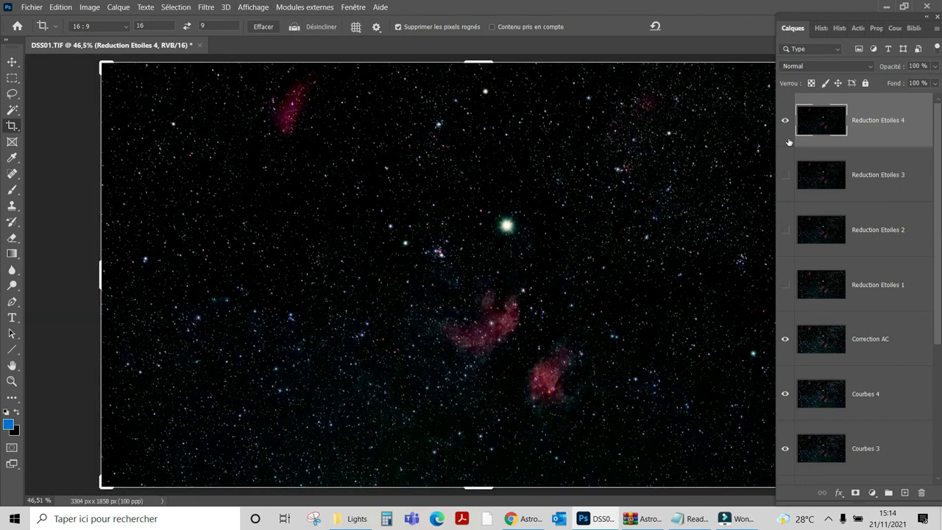
click(784, 122)
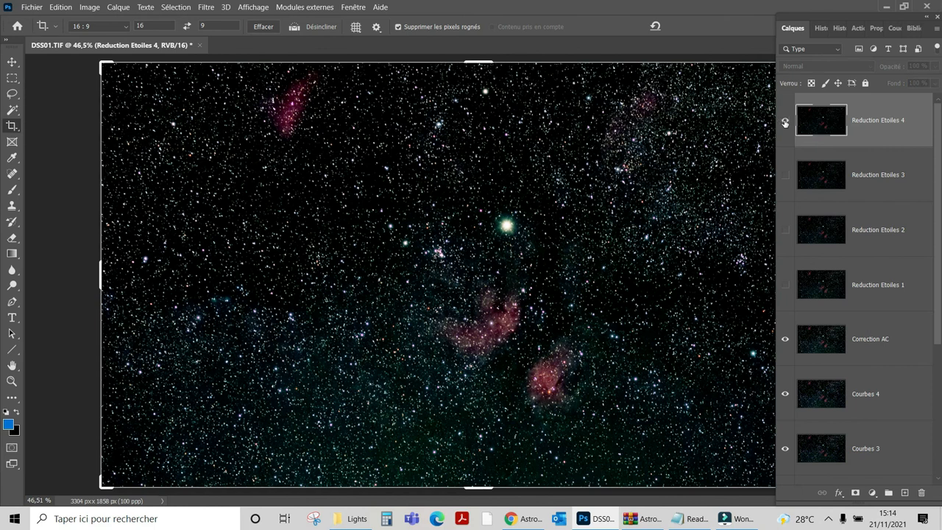
click(784, 122)
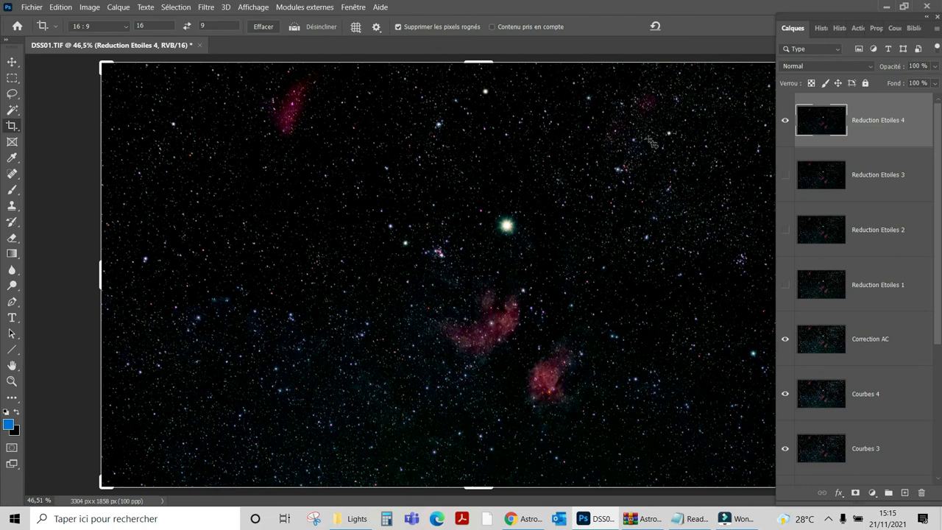
Step: Duplicate the Reduction Etoiles 4 layer as Courbes 5
right_click(873, 129)
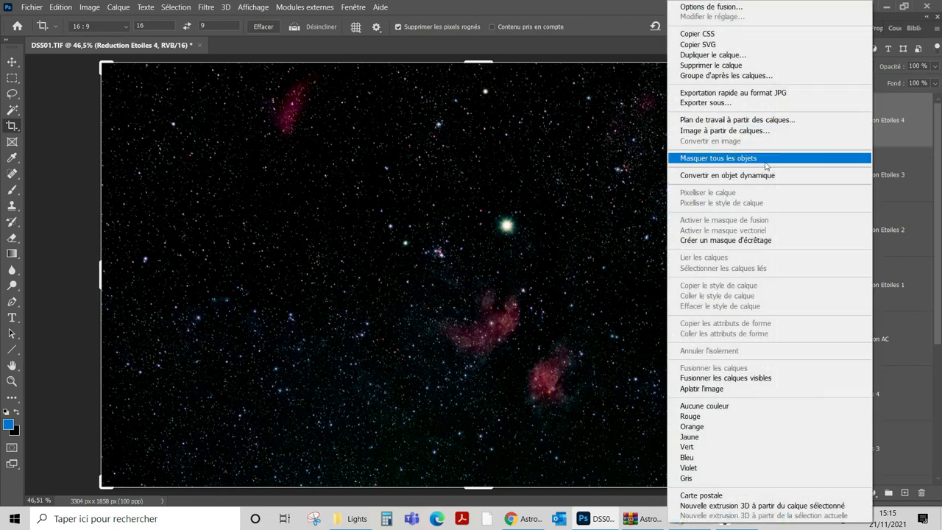
click(712, 55)
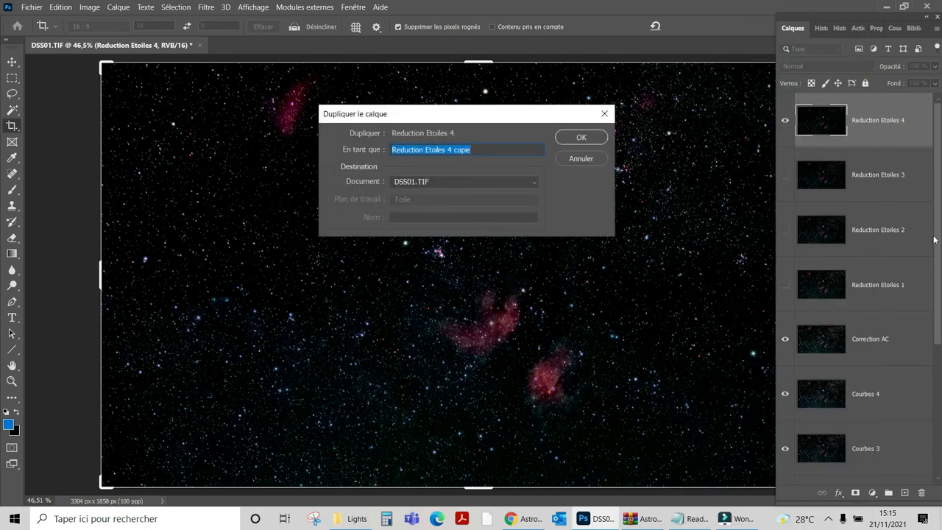
drag(484, 152, 381, 149)
text(Courbes 5)
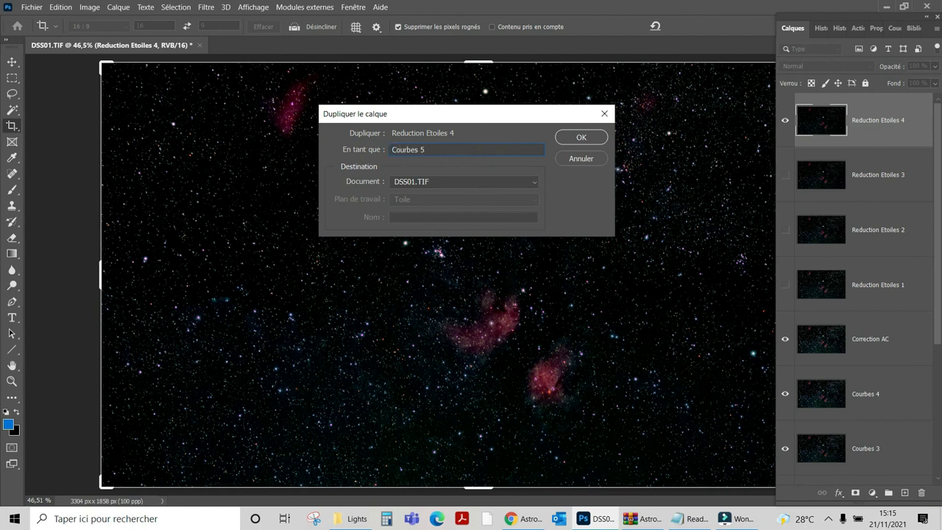
click(571, 138)
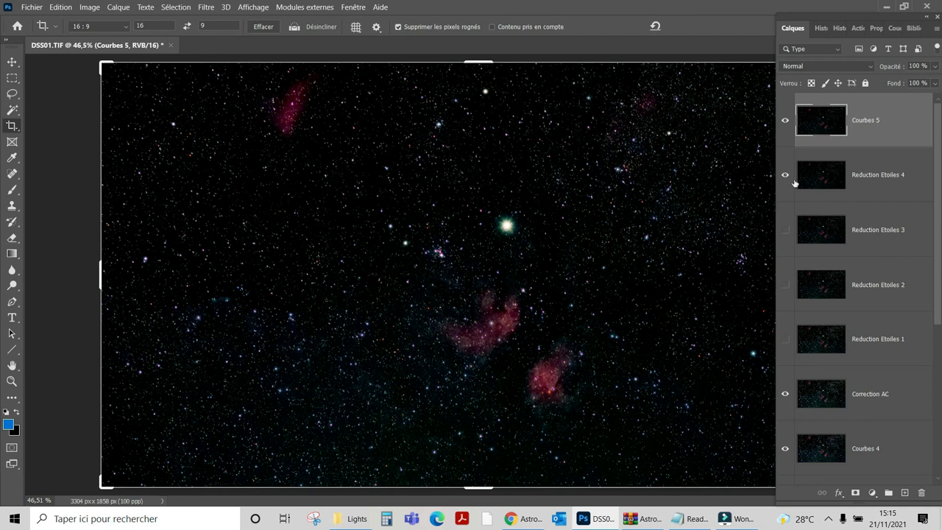
Step: Brighten the nebulae on the Courbes 5 layer with a Curves adjustment, raising the RVB curve at input 54 to output 84
click(253, 7)
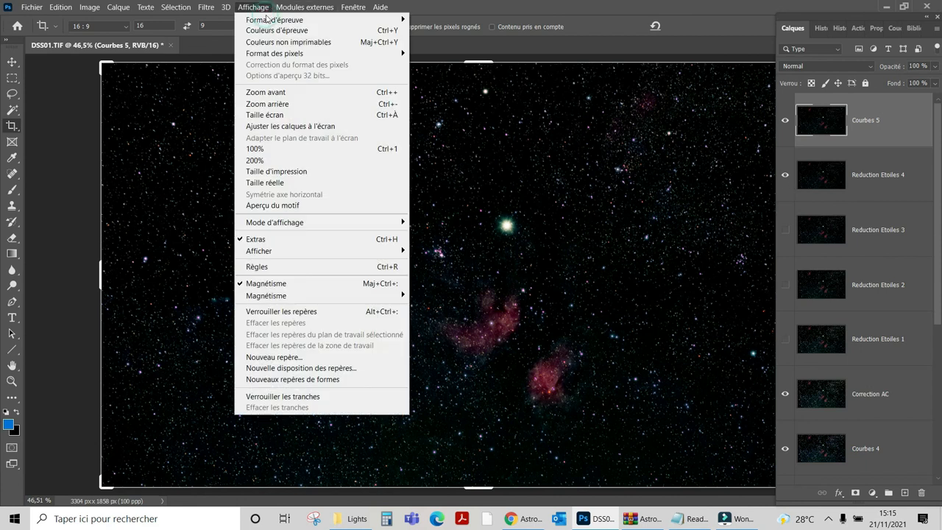
click(285, 150)
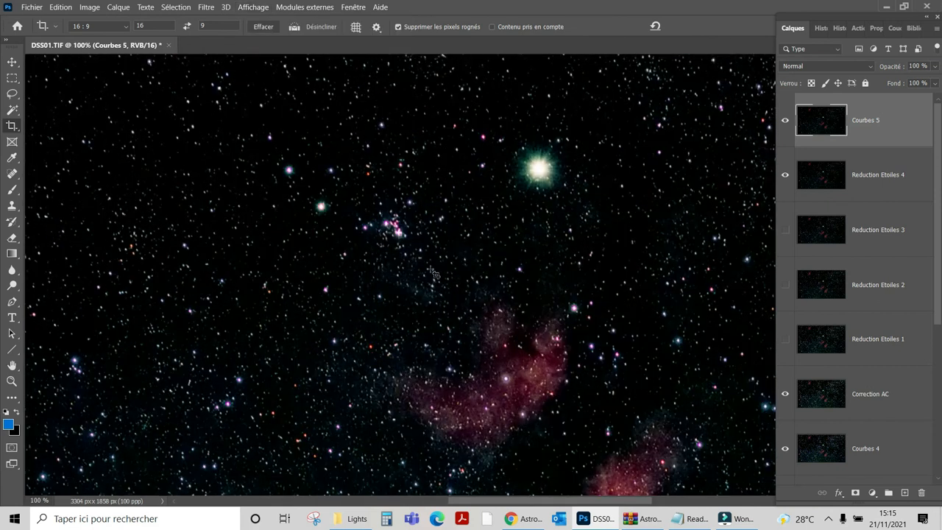
drag(585, 387, 531, 329)
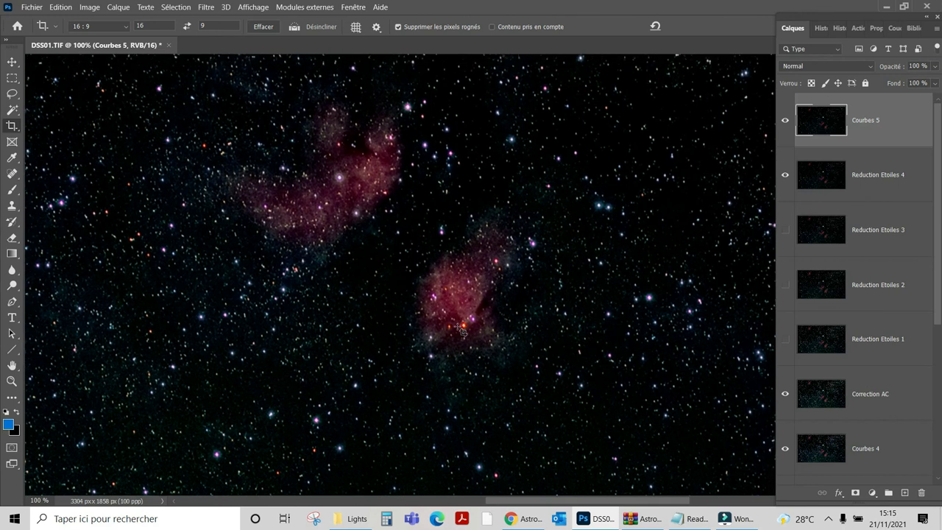
drag(373, 250, 476, 311)
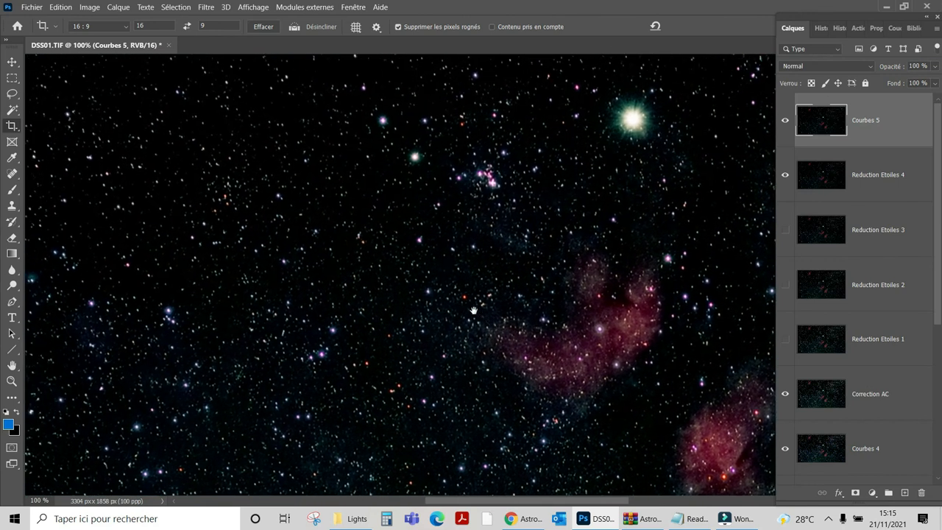
drag(528, 342, 456, 318)
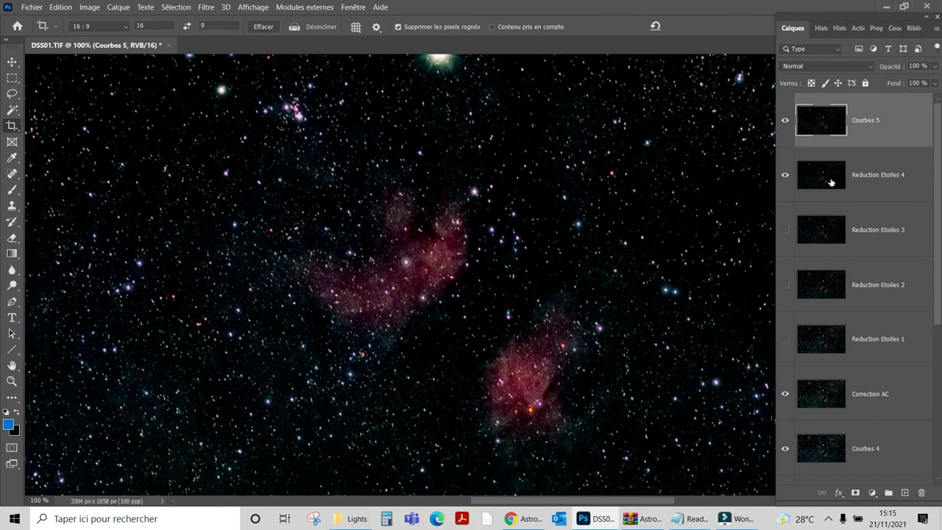
click(82, 9)
mouse_move(102, 38)
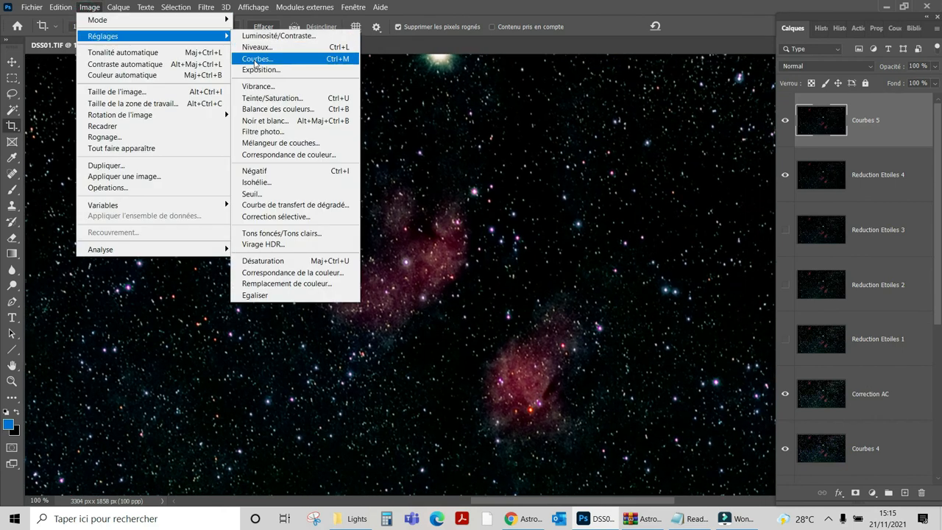
click(256, 60)
drag(604, 206, 897, 134)
click(735, 380)
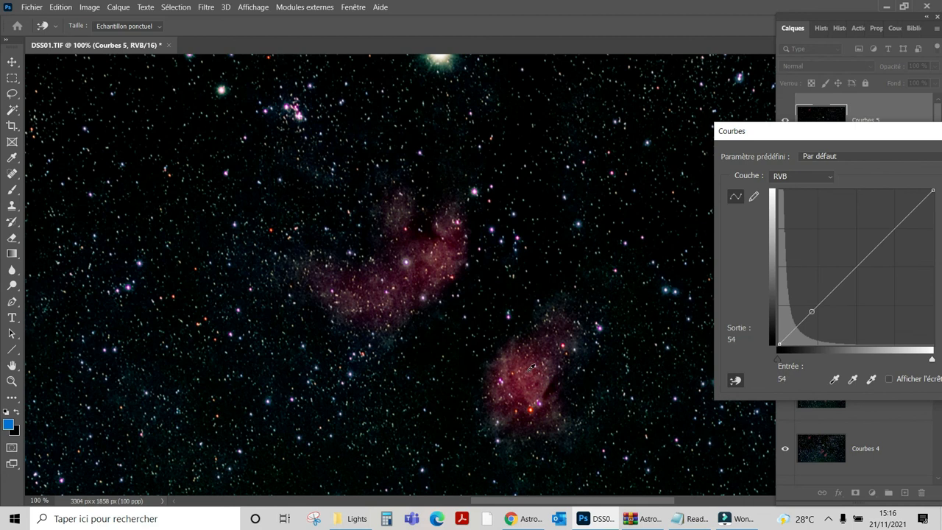
drag(532, 368, 532, 359)
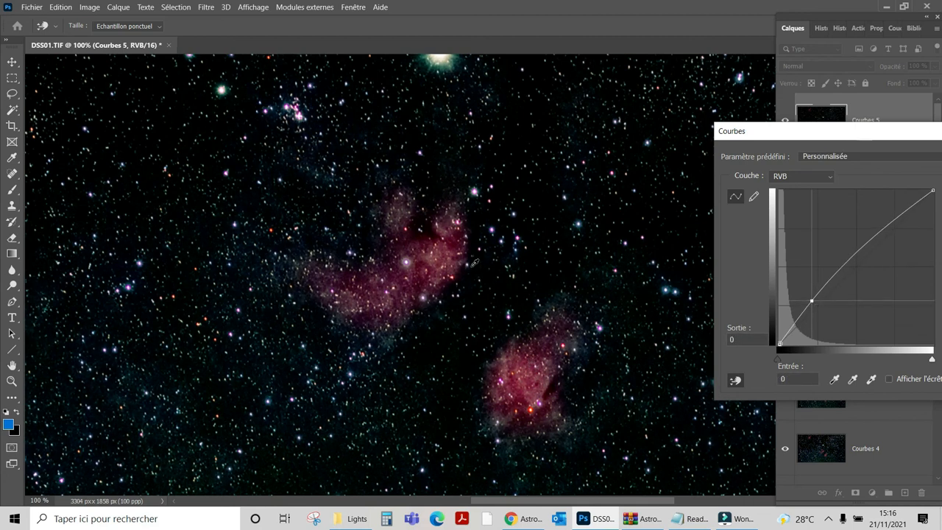
click(442, 254)
drag(443, 254, 449, 245)
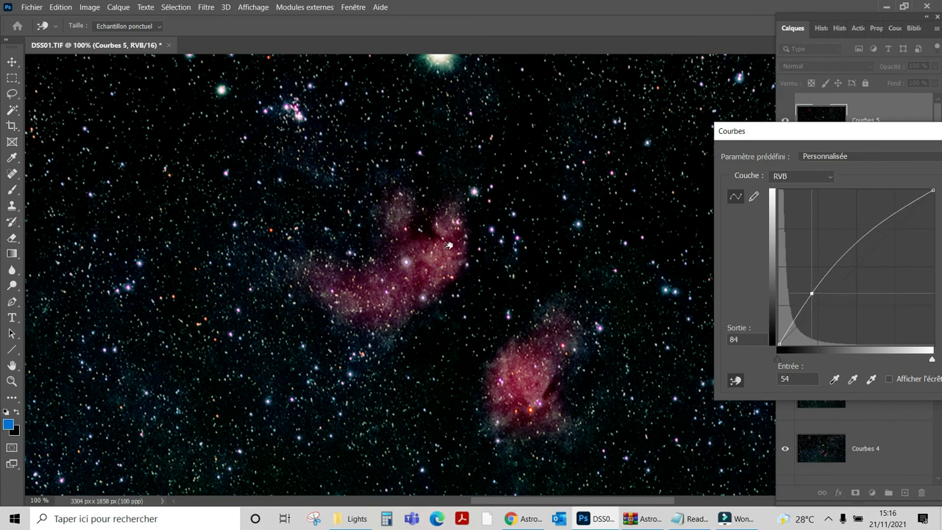
drag(837, 135, 649, 115)
drag(735, 118, 606, 112)
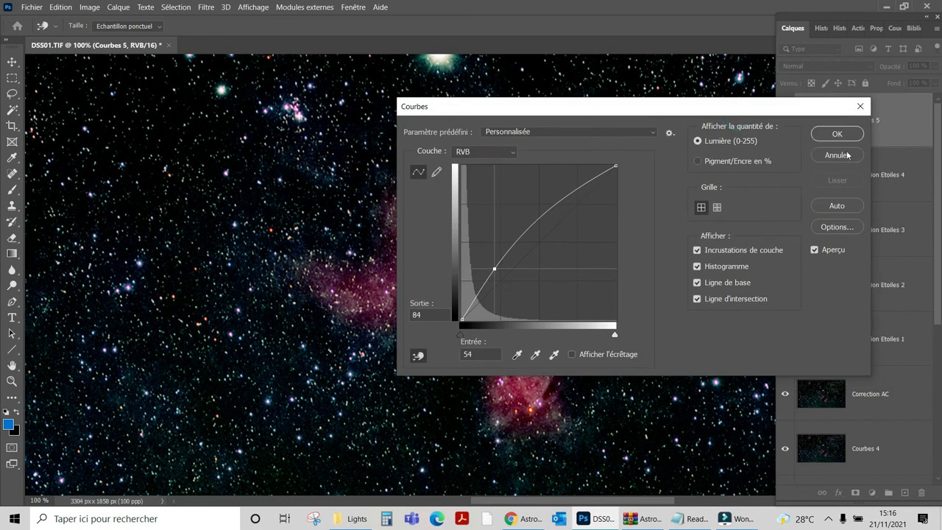
click(837, 135)
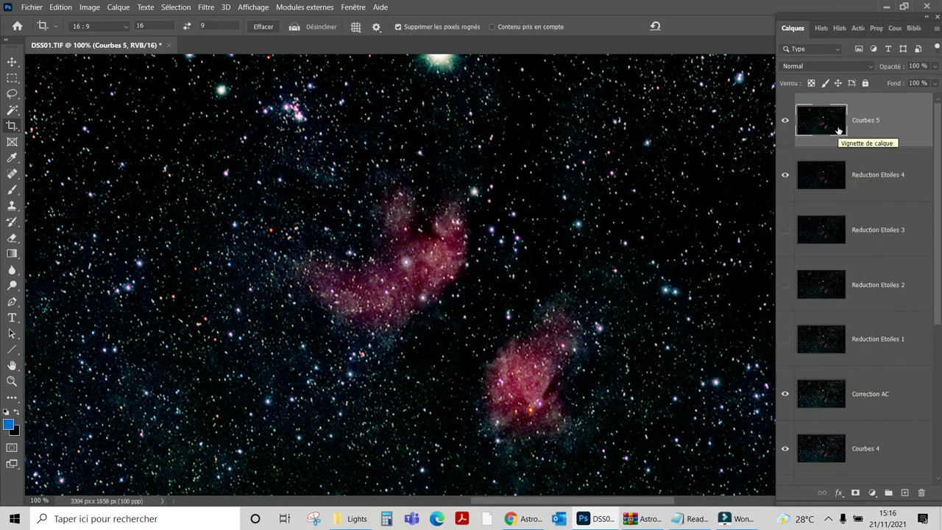
Step: Hide the Reduction Etoiles 4 layer and toggle layer visibility to compare Courbes 5 with Correction AC on the full image
click(266, 9)
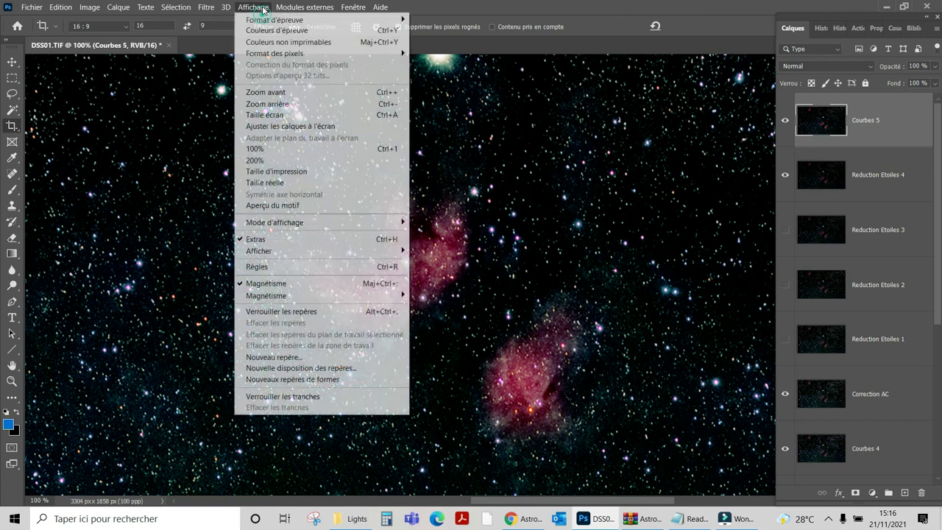
click(296, 115)
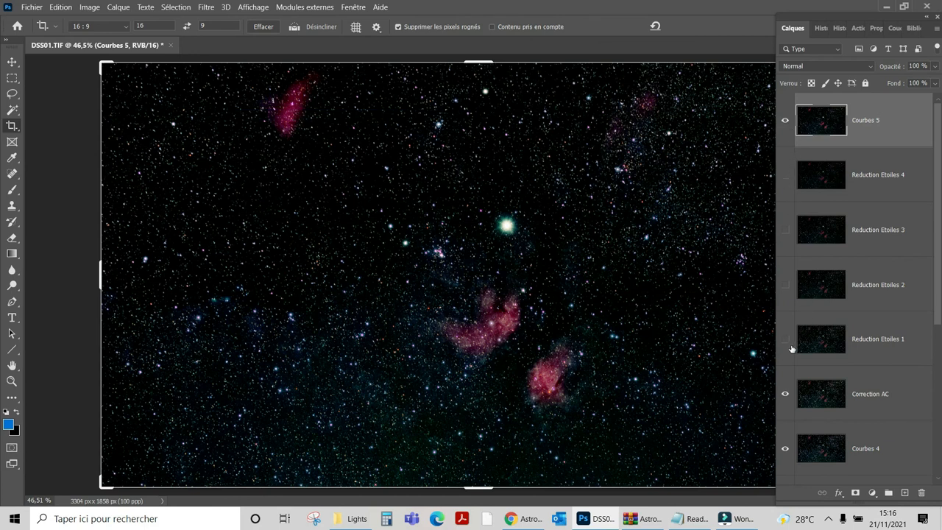
click(785, 394)
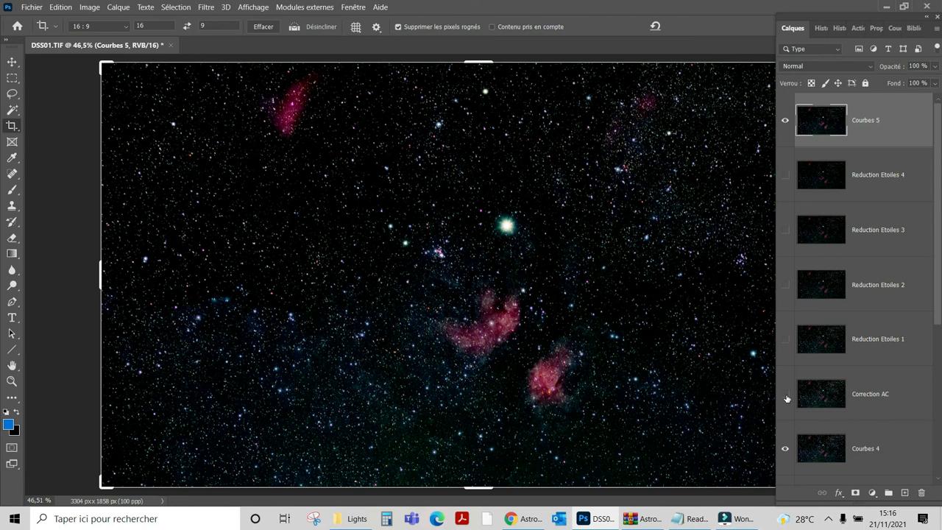
click(785, 394)
click(784, 122)
Step: Run the Space Noise Reduction action from Astronomy Tools on the Courbes 5 layer
click(258, 7)
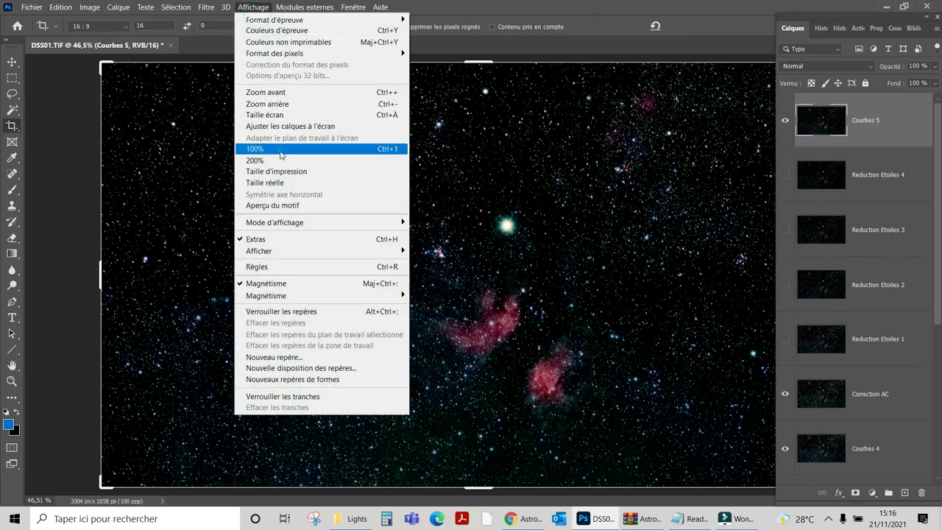
click(282, 155)
drag(537, 415, 430, 307)
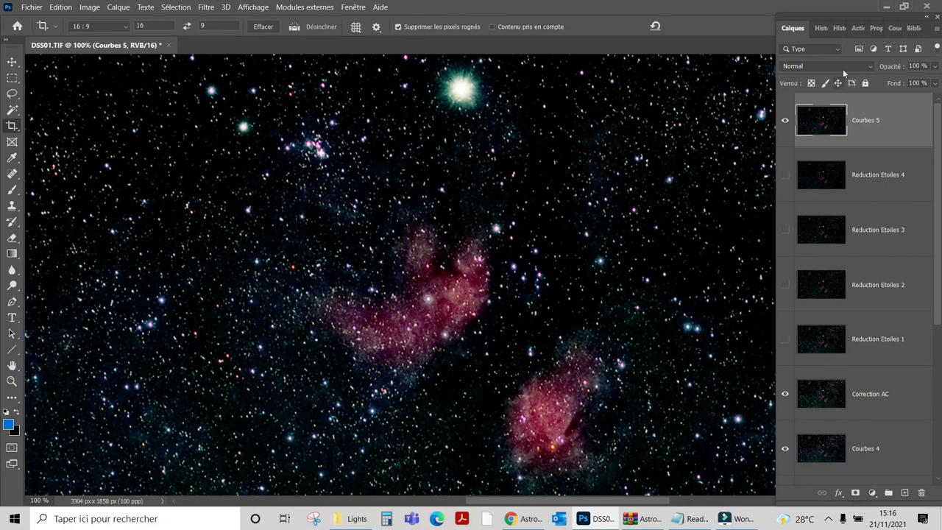
click(858, 29)
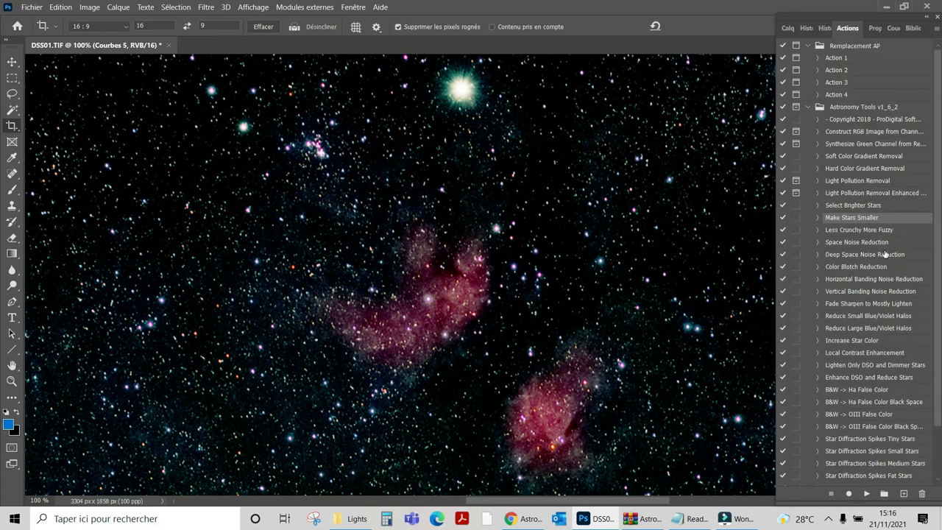
click(841, 244)
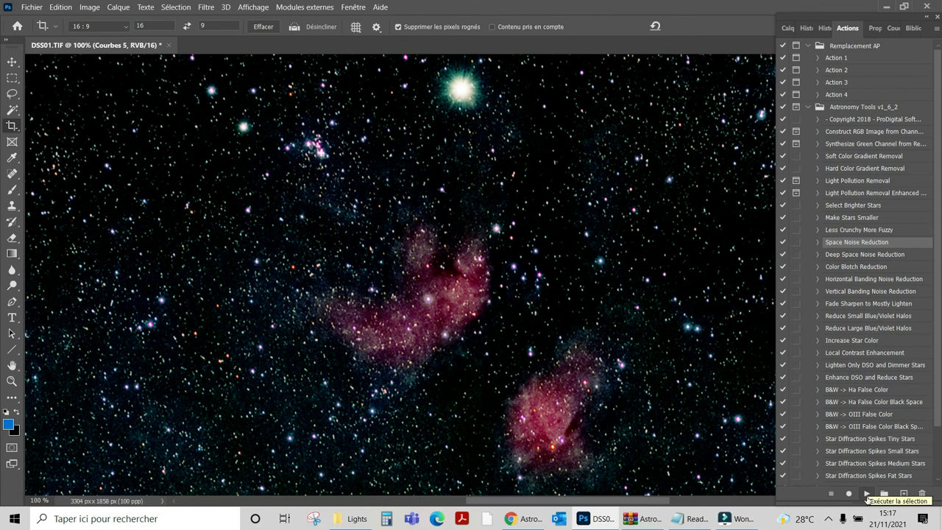
click(786, 28)
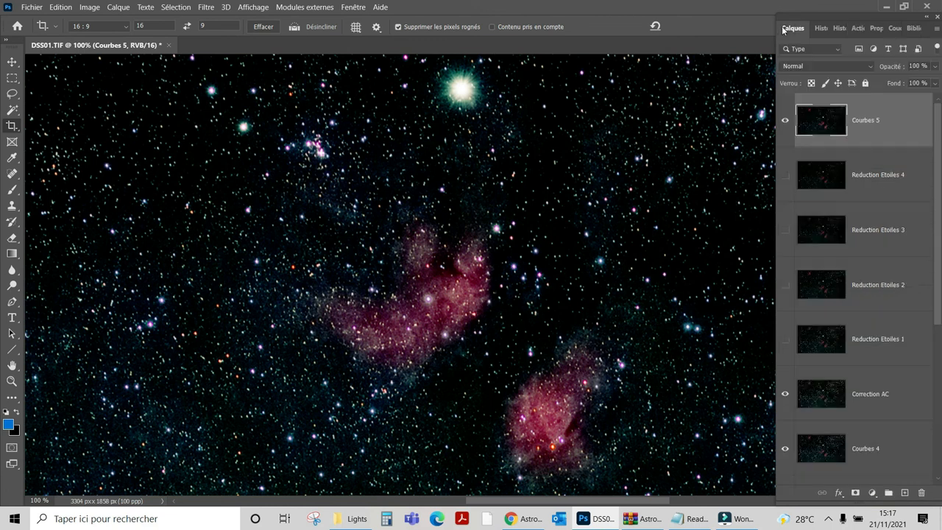
Step: Duplicate the Courbes 5 layer as Réduction Bruit
right_click(849, 130)
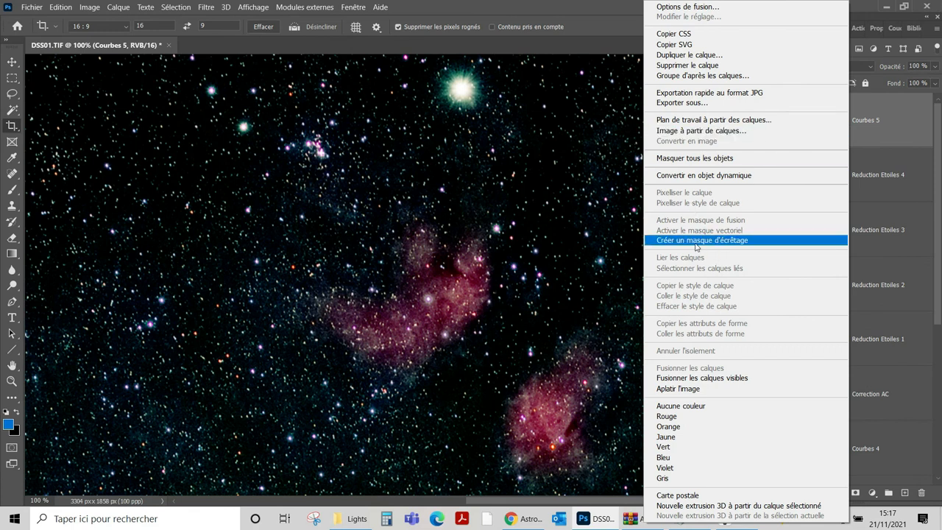
click(672, 56)
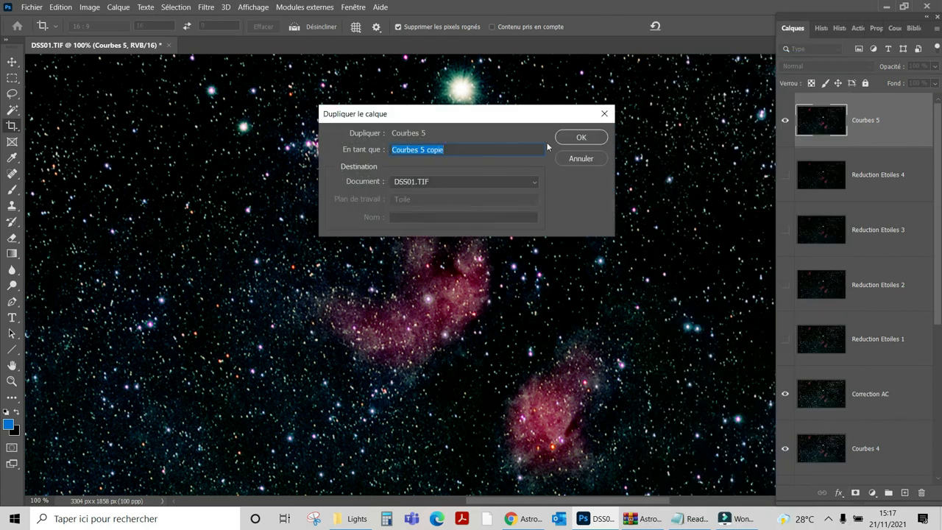
text(N)
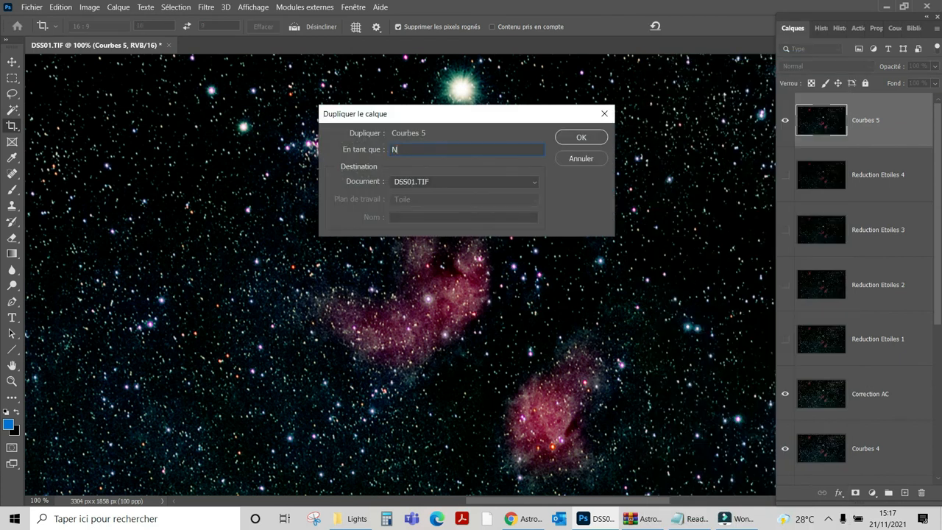
key(BackSpace)
text(Réduction Brut)
click(568, 139)
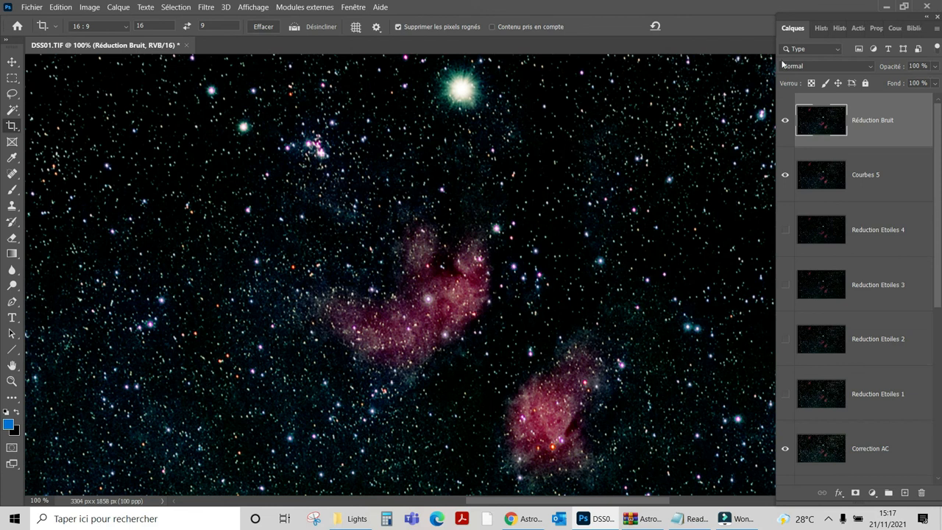
Step: Run the Space Noise Reduction action on the Réduction Bruit layer and toggle its visibility to compare the result
click(854, 30)
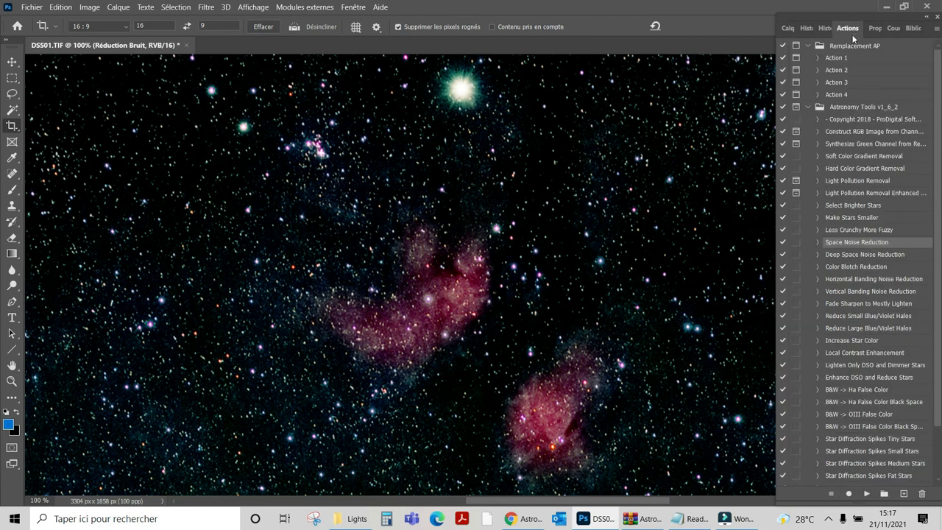
click(867, 493)
click(793, 30)
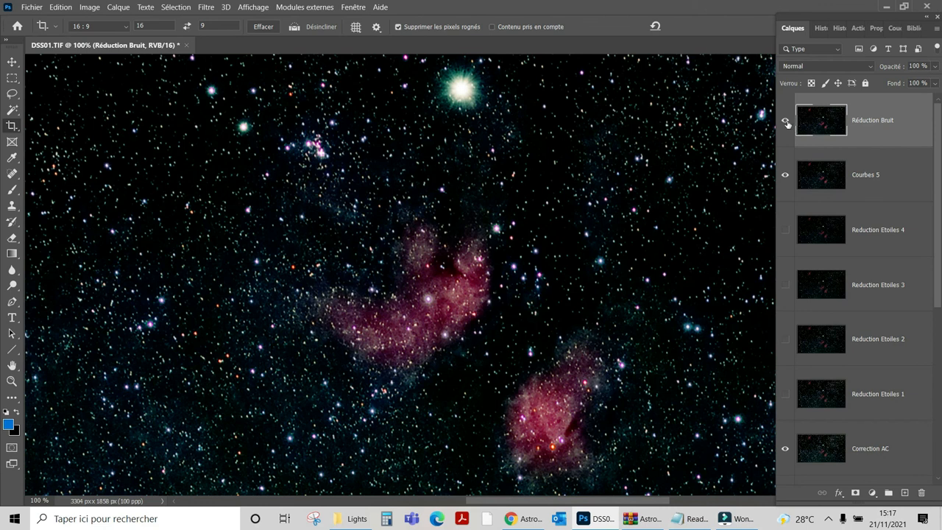
click(785, 122)
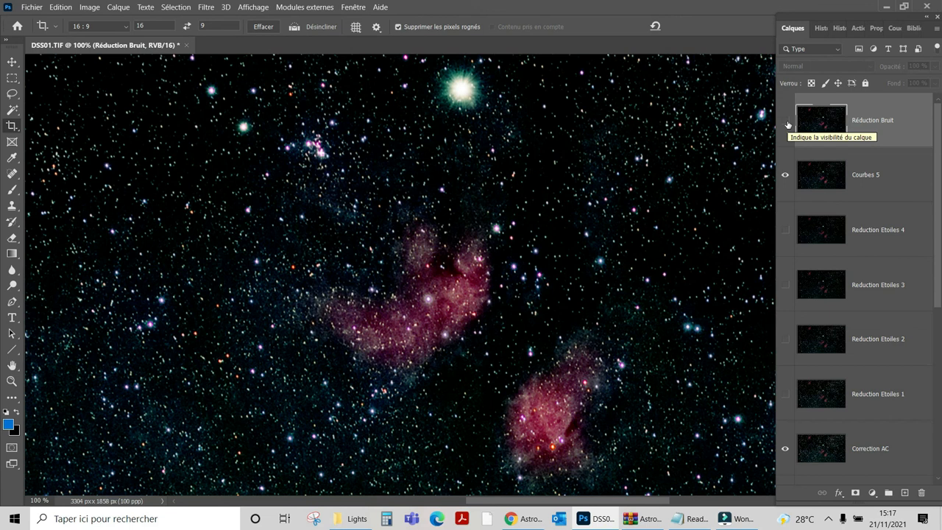
click(785, 121)
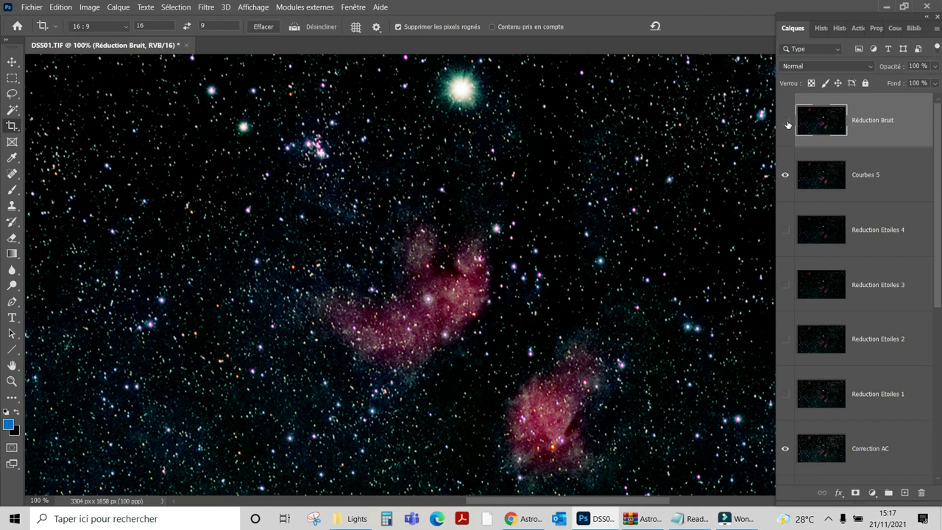
click(785, 121)
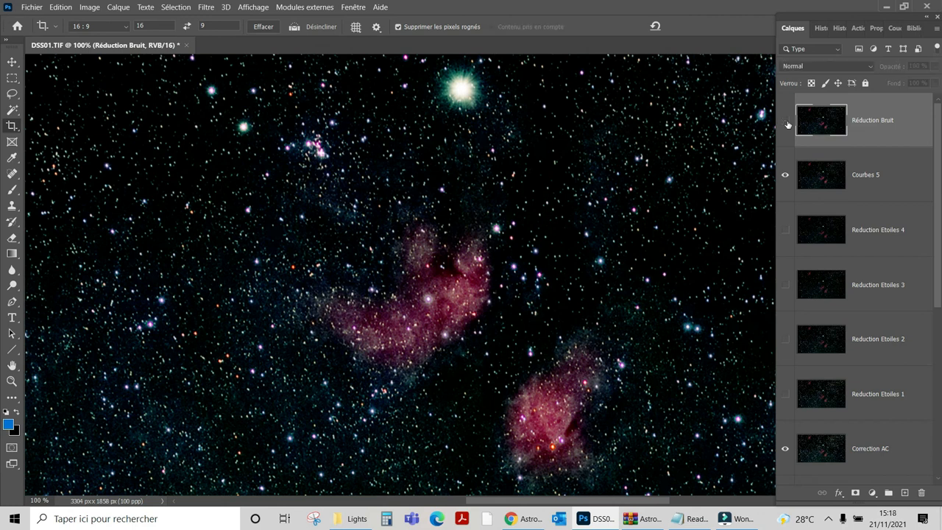
click(785, 121)
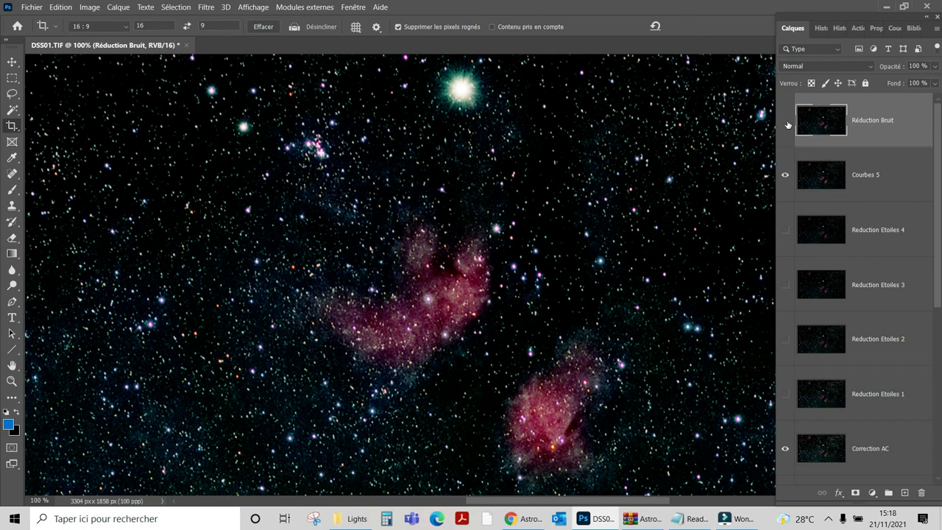
click(786, 122)
Step: Choose the Less Crunchy More Fuzzy action and duplicate the Réduction Bruit layer as Less Crunchy More Fuzzy
click(857, 29)
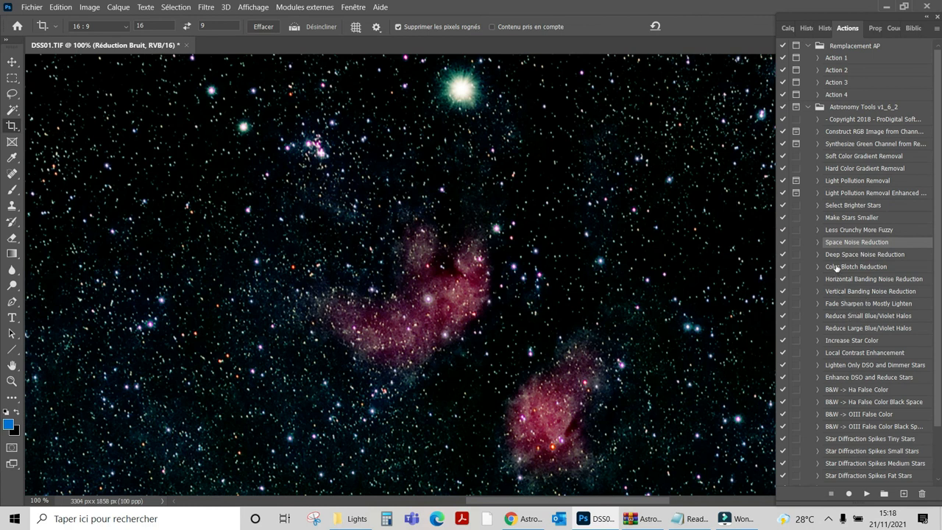
click(838, 231)
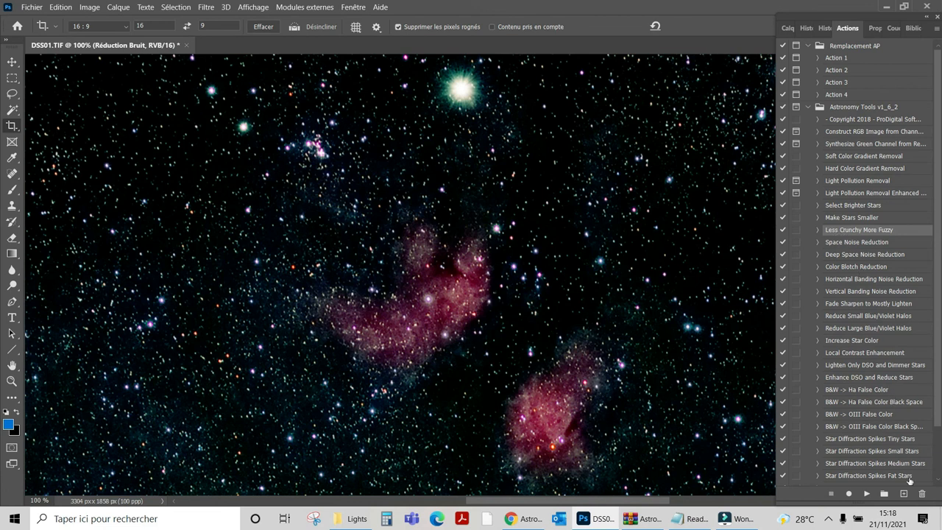
click(787, 29)
right_click(852, 135)
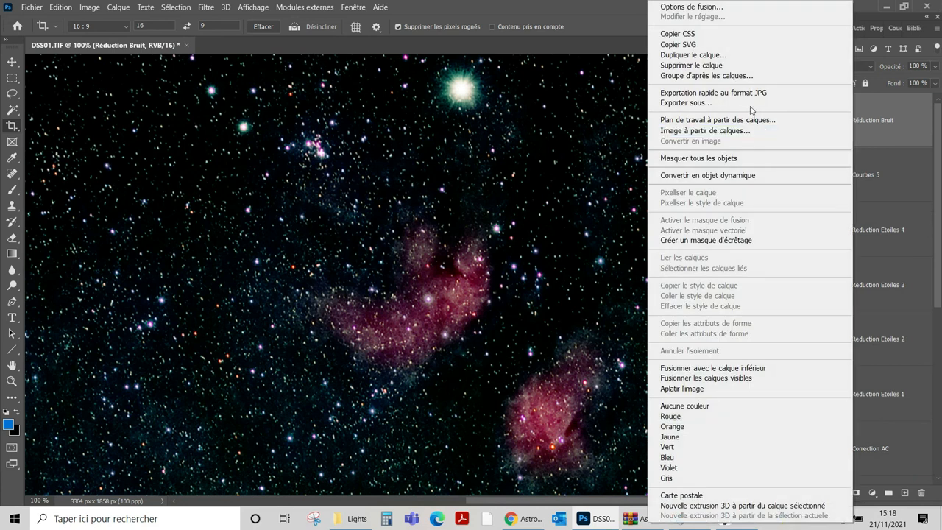
right_click(882, 117)
right_click(881, 117)
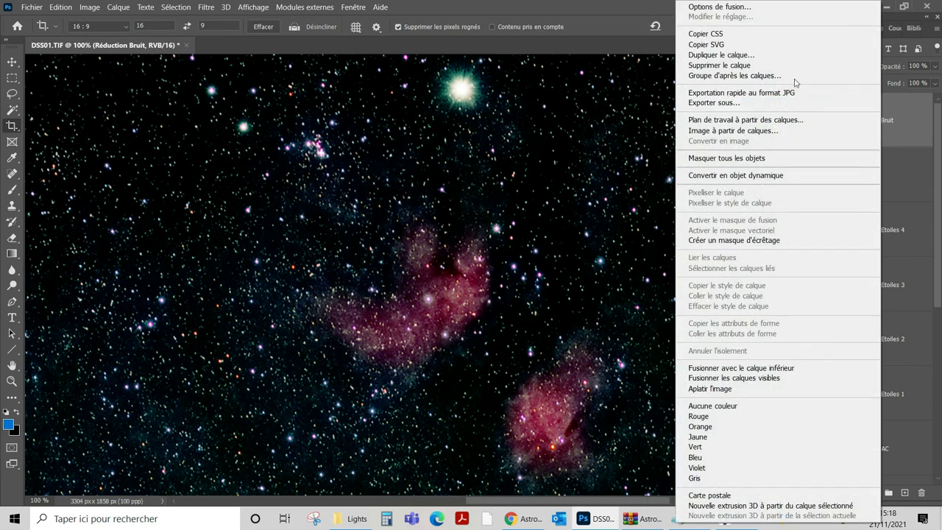
click(758, 55)
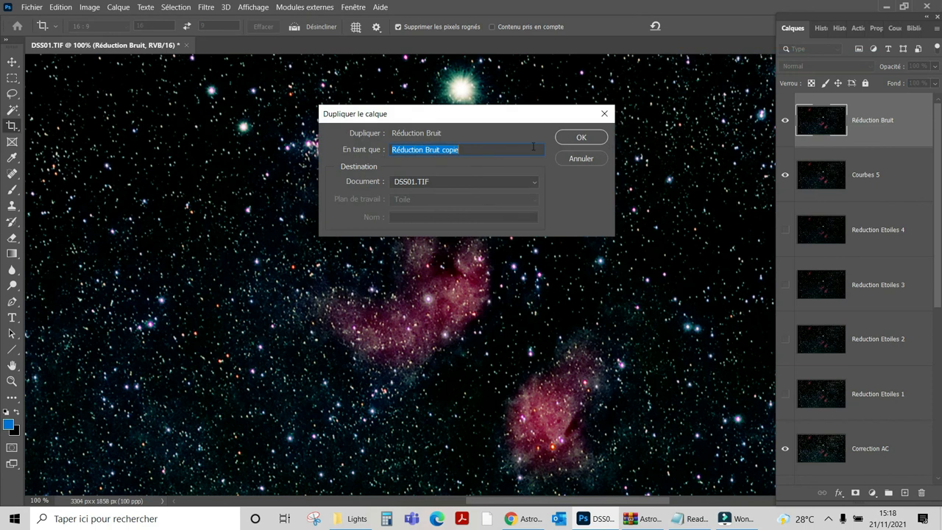
text(Less)
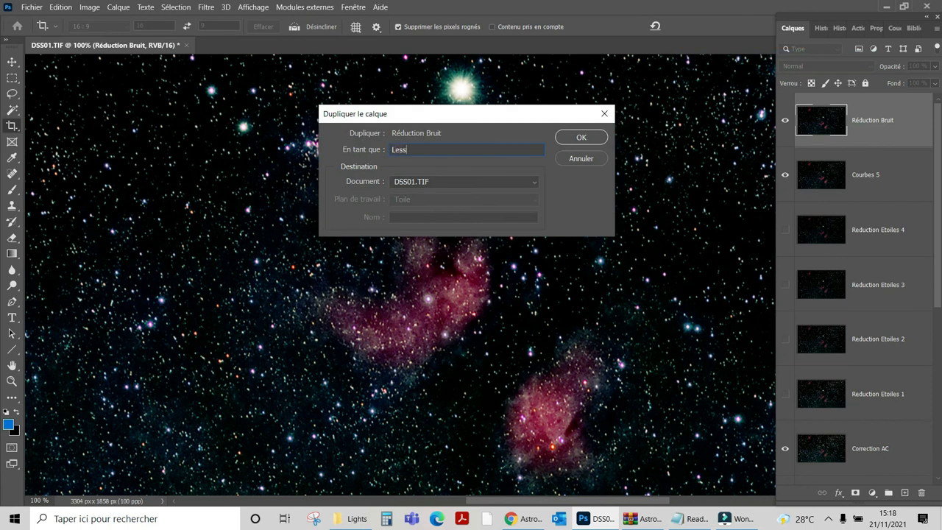
text( Crunchy More Fussy)
key(BackSpace)
key(BackSpace)
key(BackSpace)
text(zzy)
click(570, 140)
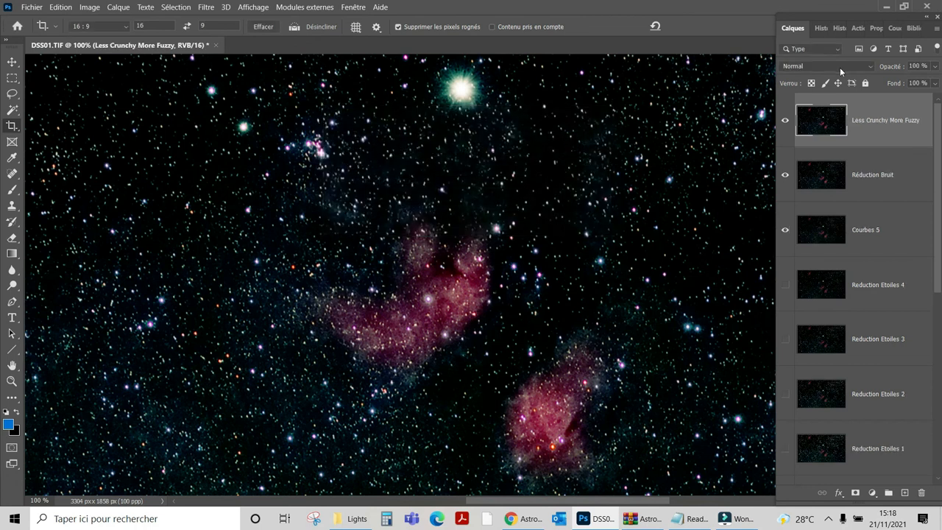
Step: Run the Less Crunchy More Fuzzy action on the layer of the same name and toggle its visibility to compare
click(855, 29)
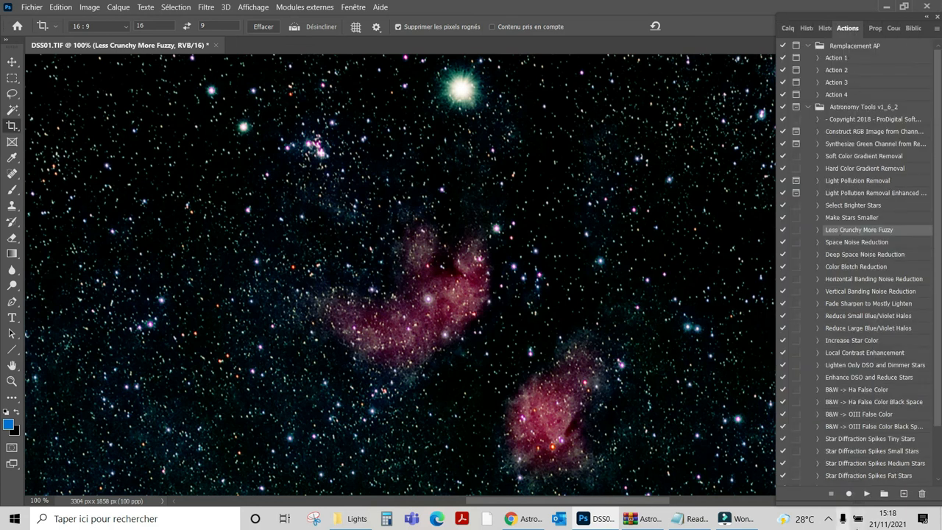
click(867, 494)
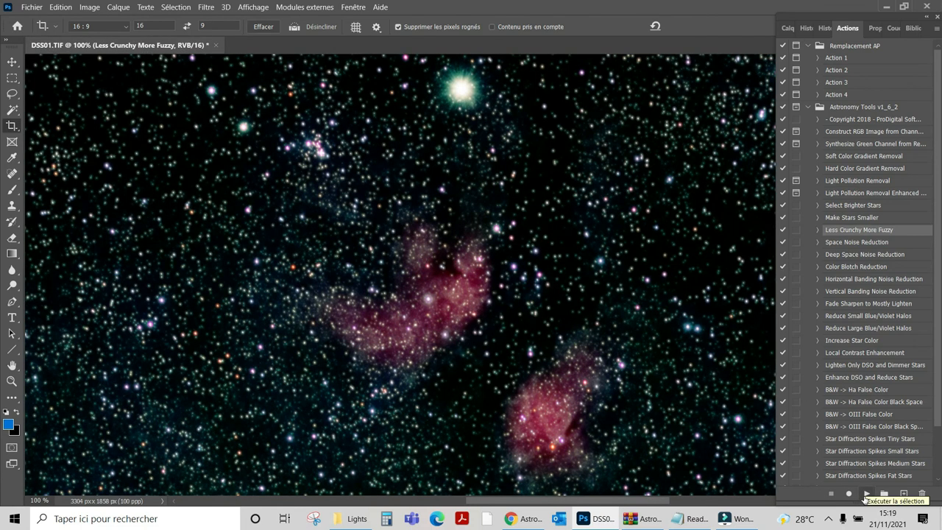
click(785, 29)
click(784, 121)
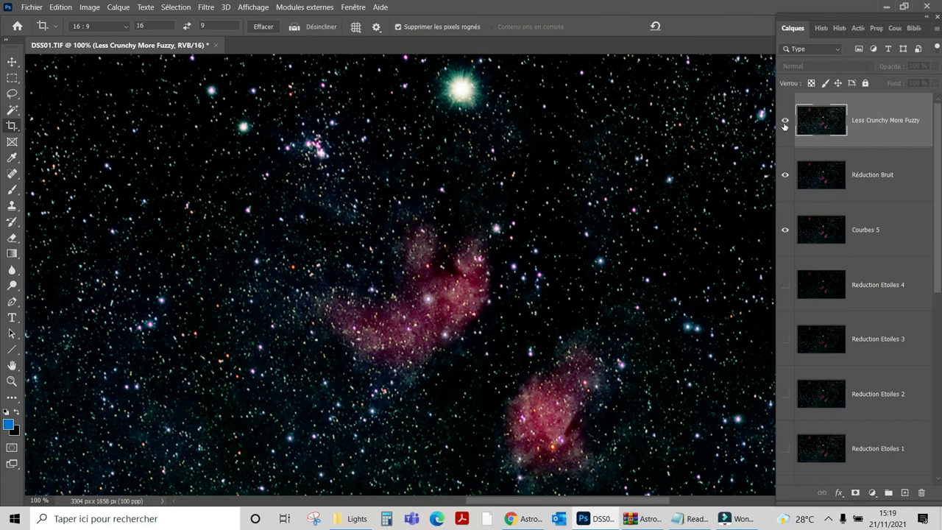
click(785, 122)
click(785, 121)
click(784, 121)
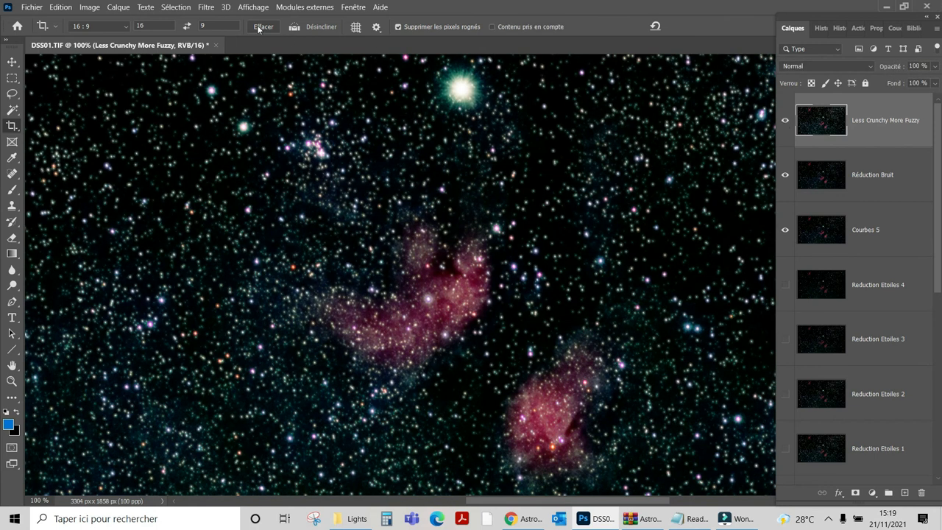
Step: Compare the image at 50% zoom with and without the Less Crunchy More Fuzzy layer, and delete that layer
click(253, 7)
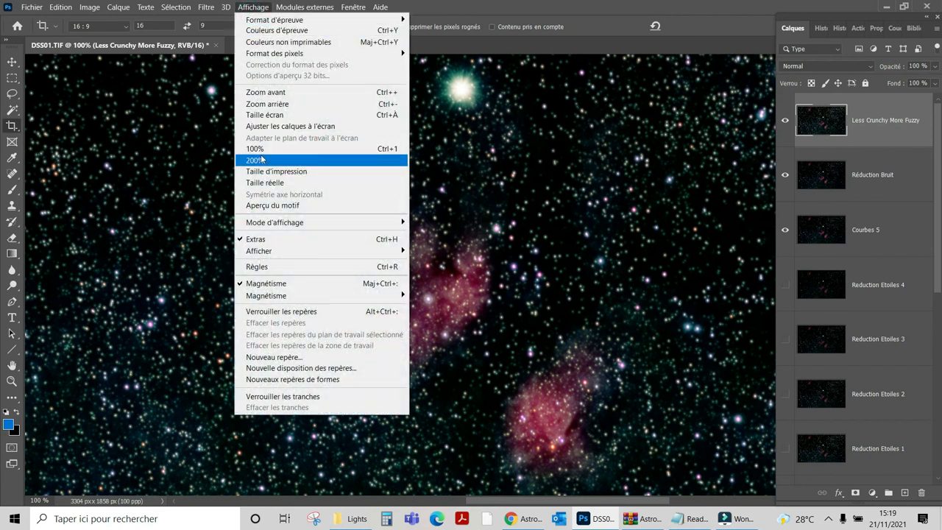
click(43, 502)
click(45, 501)
text(50)
key(Return)
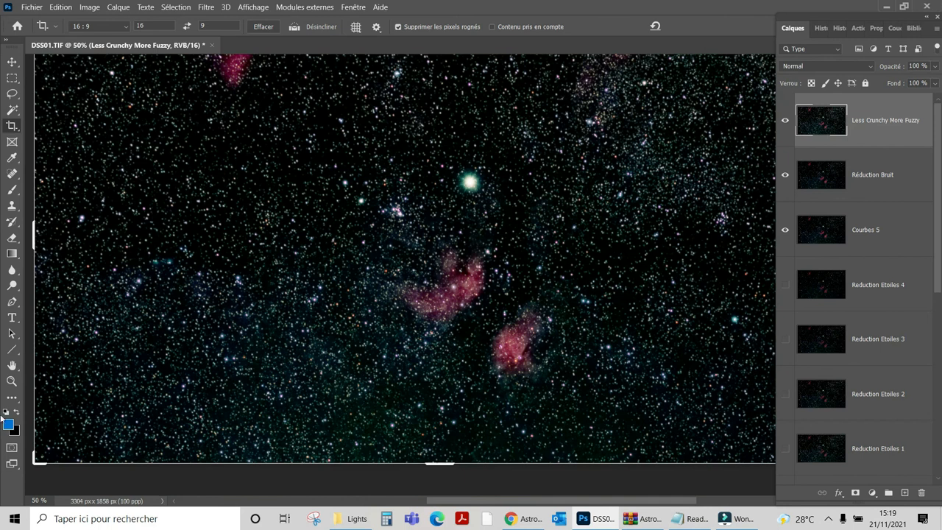
click(785, 121)
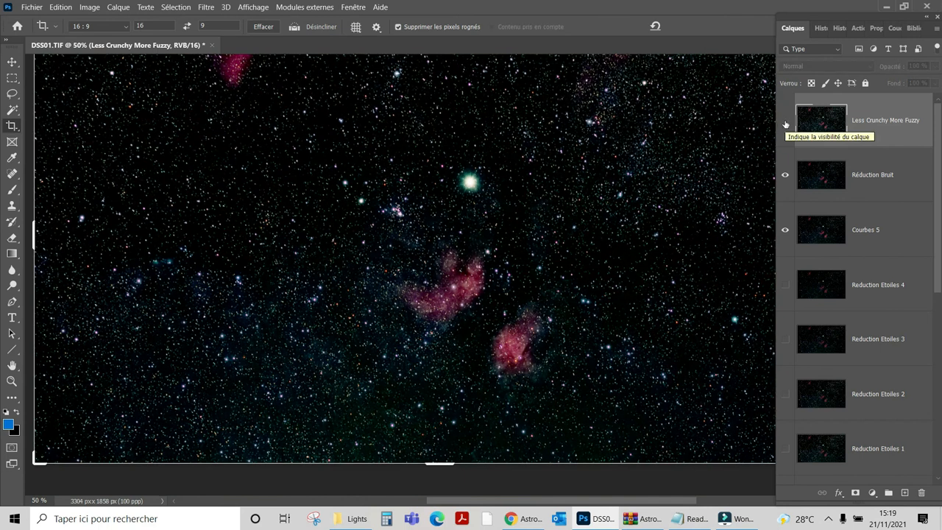
click(785, 121)
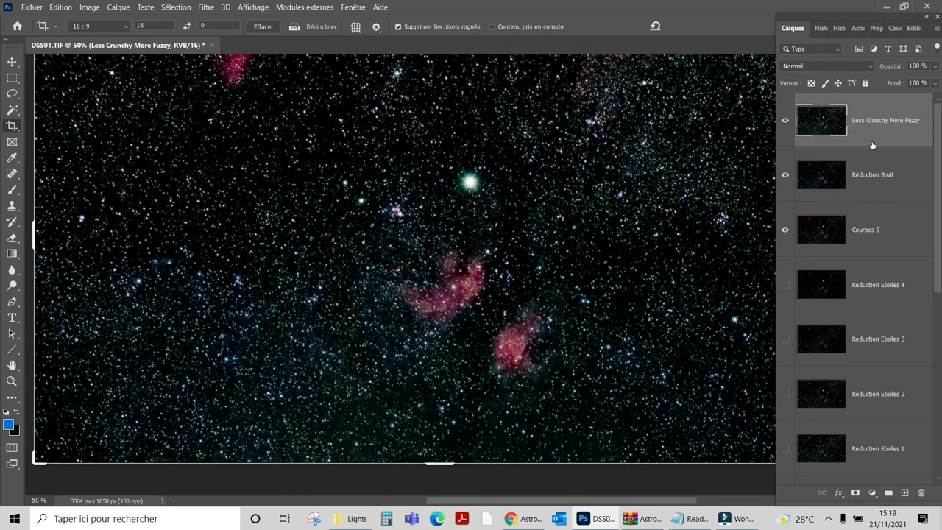
drag(880, 135, 924, 494)
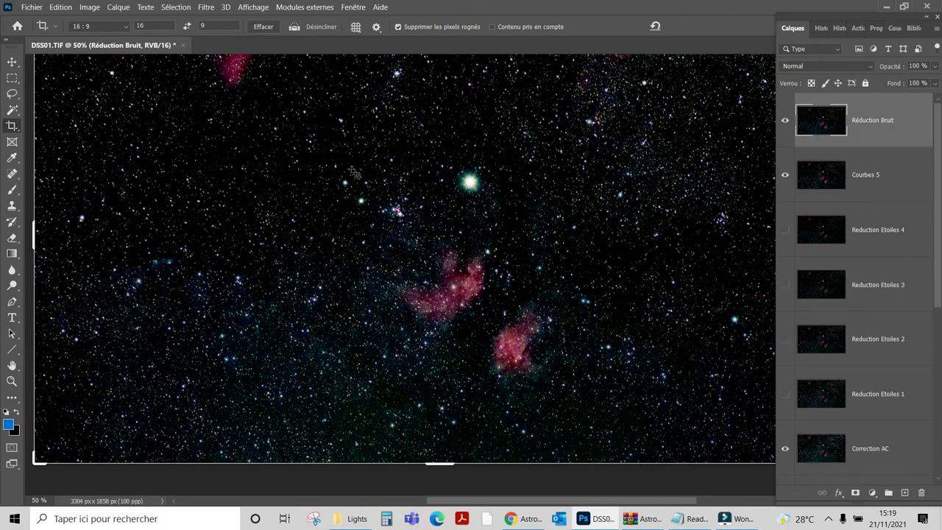
Step: Add a Color Balance adjustment layer above Réduction Bruit and set the midtones' Jaune–Bleu value to -20
click(254, 7)
click(303, 117)
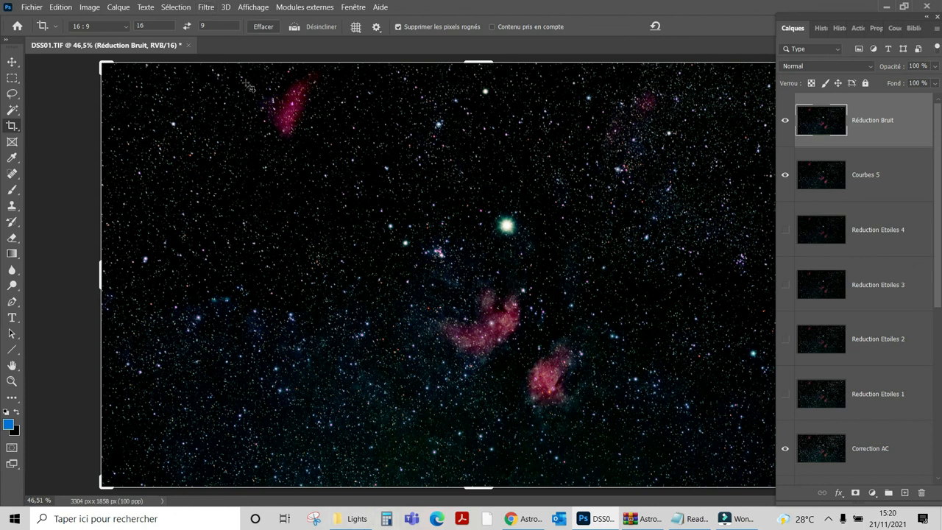
click(250, 9)
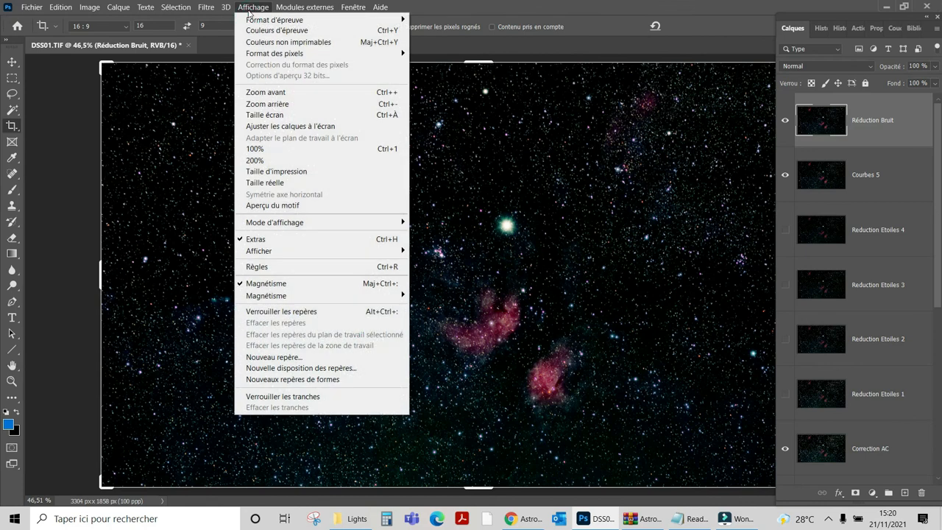
click(288, 149)
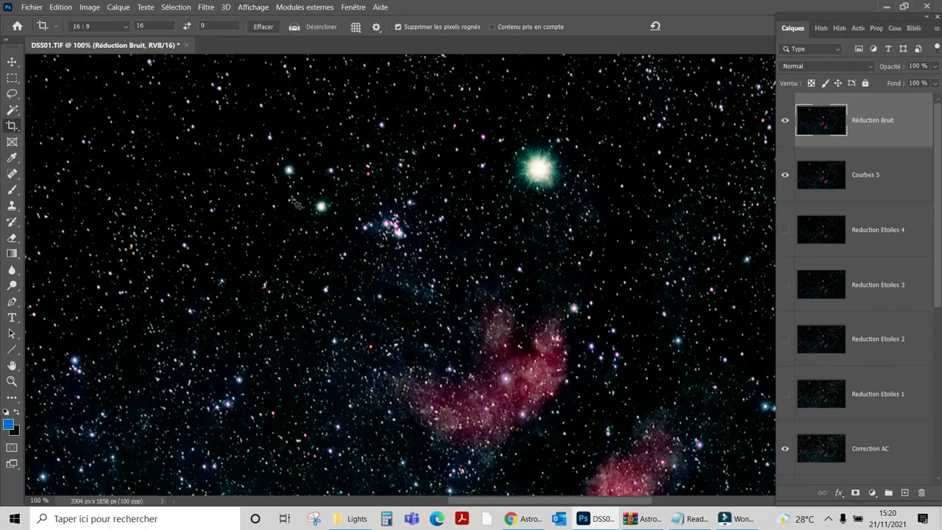
drag(223, 421, 274, 302)
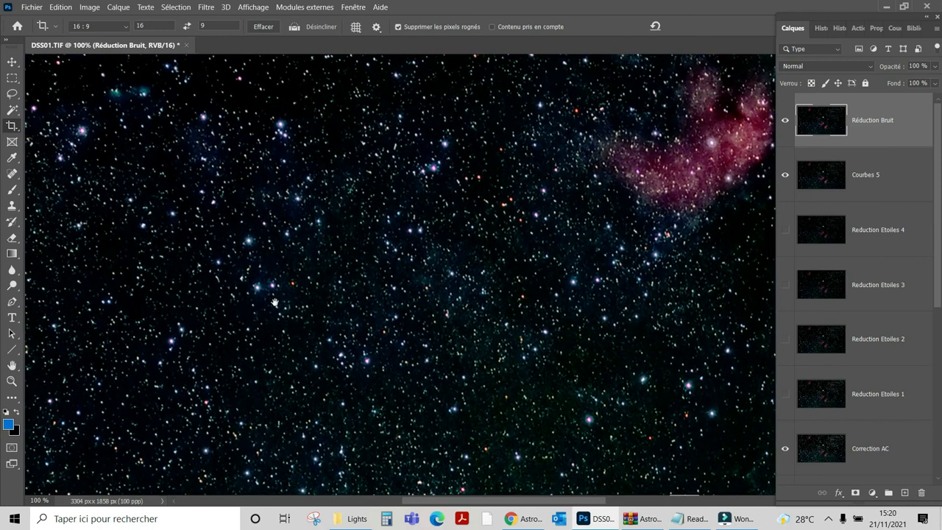
drag(253, 239, 290, 286)
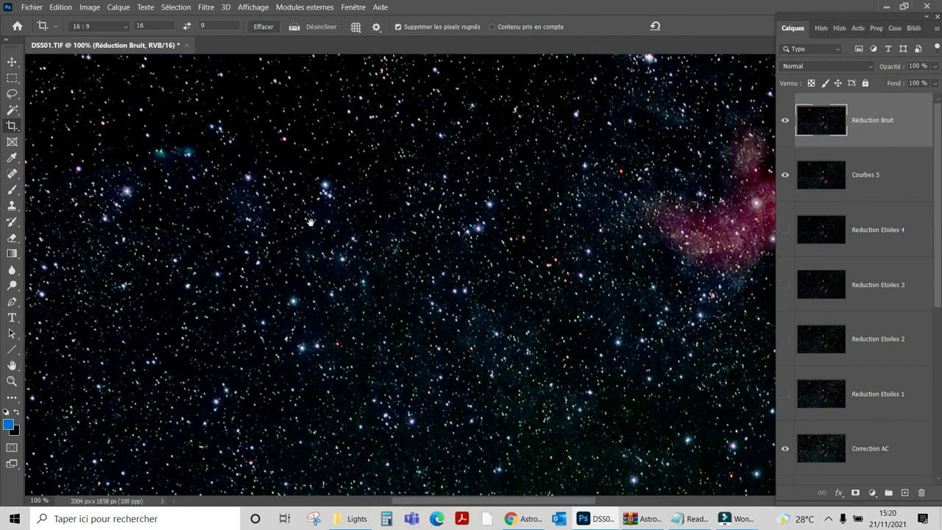
drag(325, 309, 342, 345)
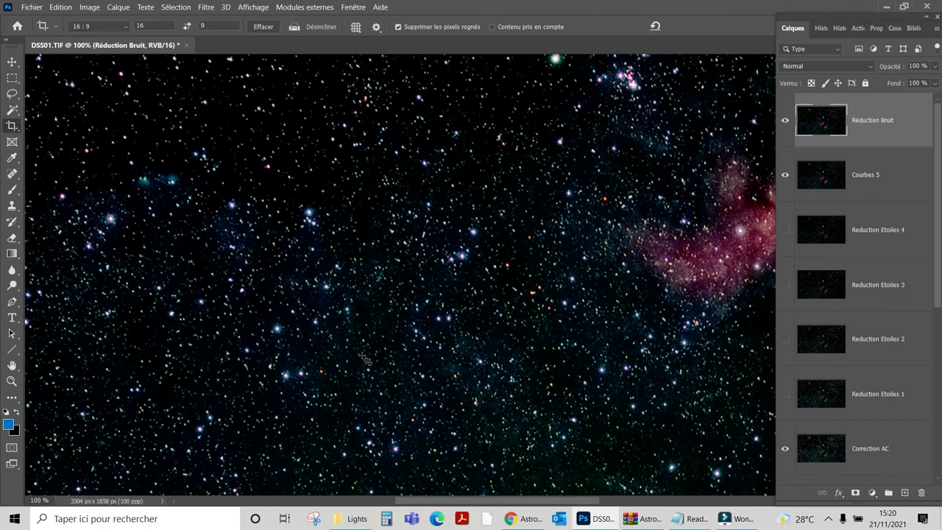
click(873, 492)
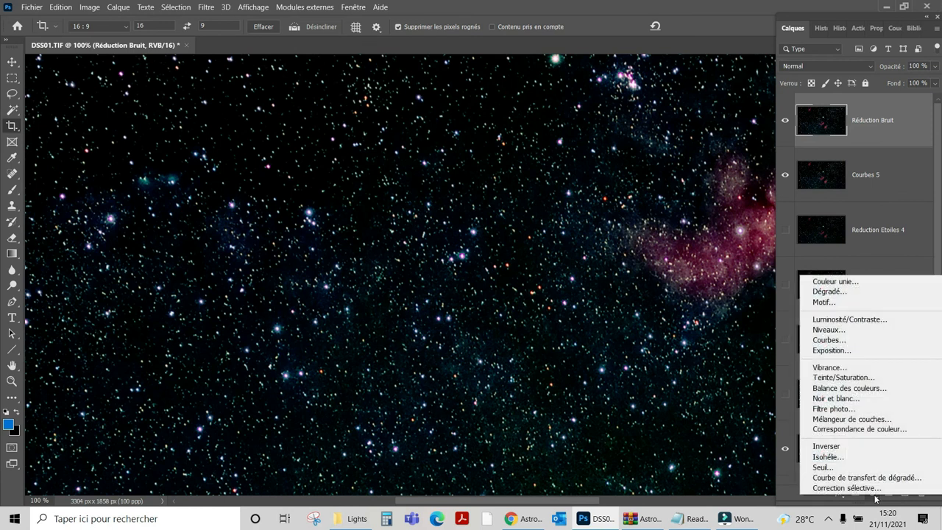
click(836, 390)
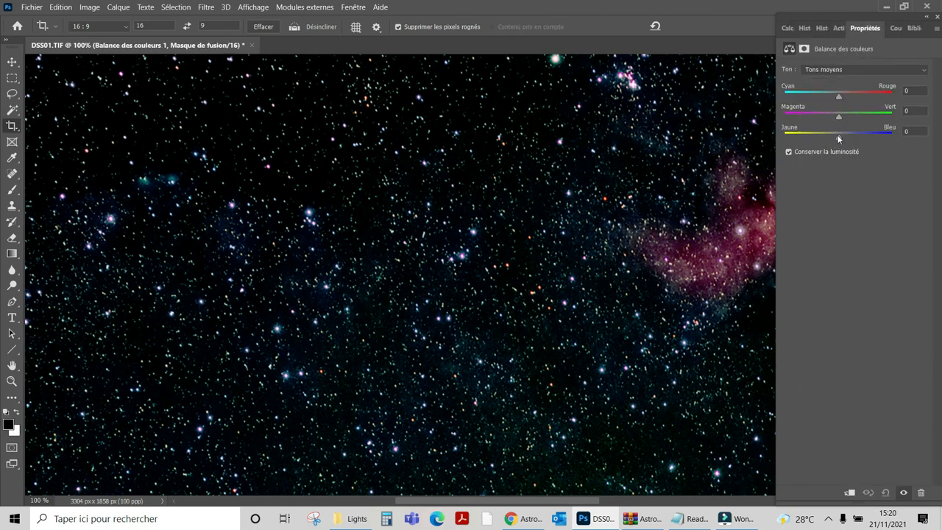
drag(837, 136, 827, 137)
click(254, 6)
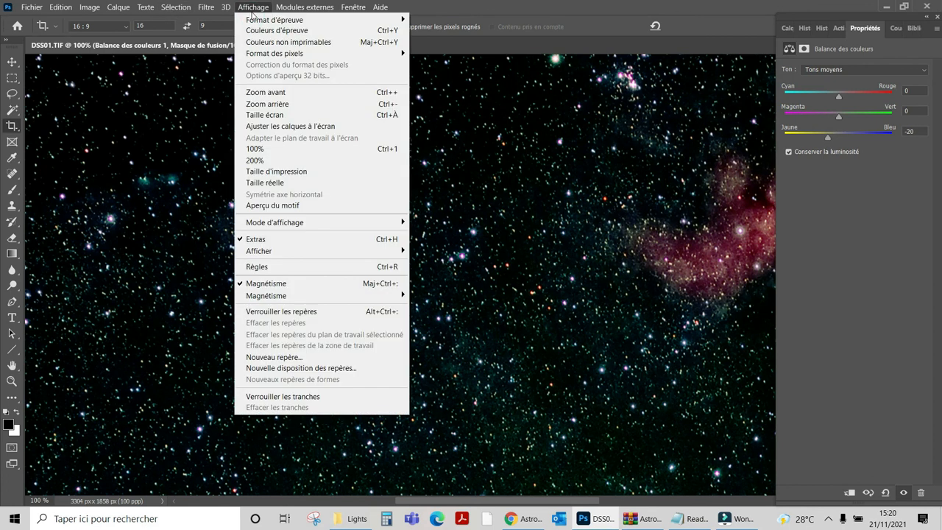
Step: Fit the whole image on screen and review the layer stack, the astronomy actions and the editing history
click(290, 115)
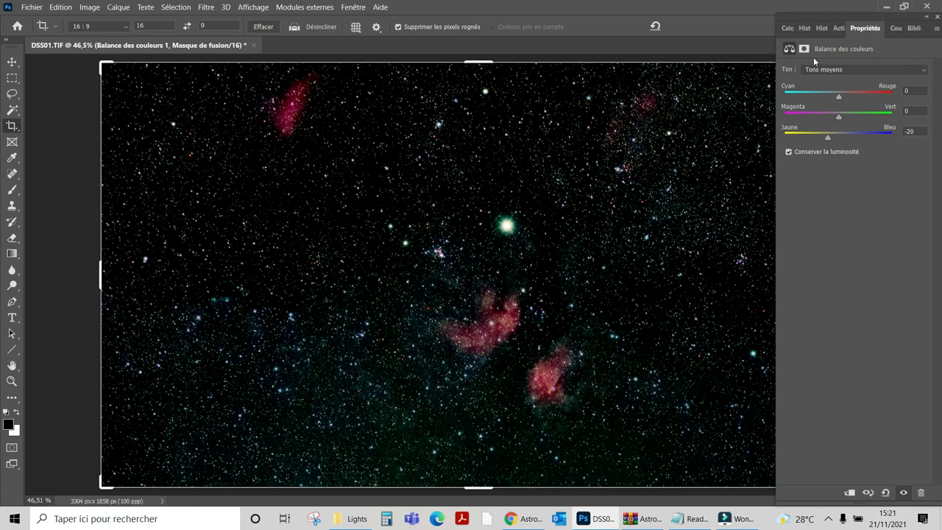
click(787, 28)
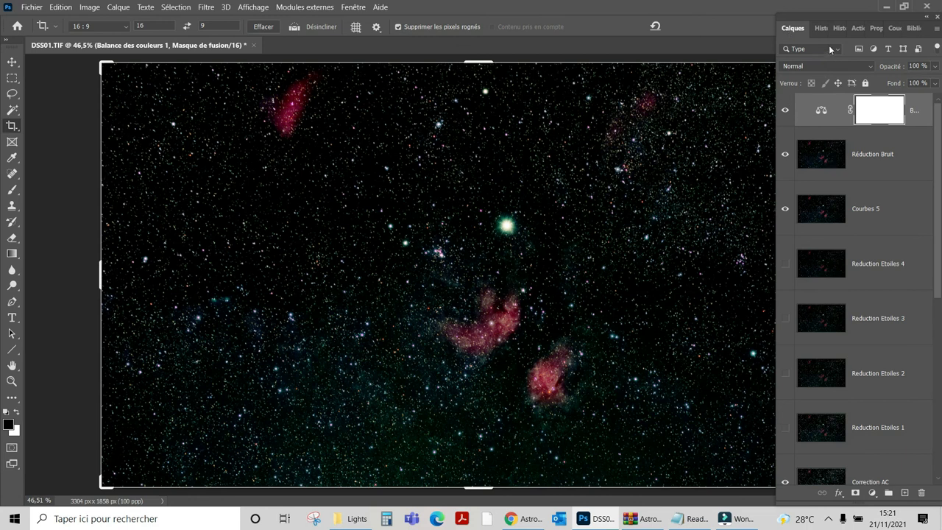
click(857, 30)
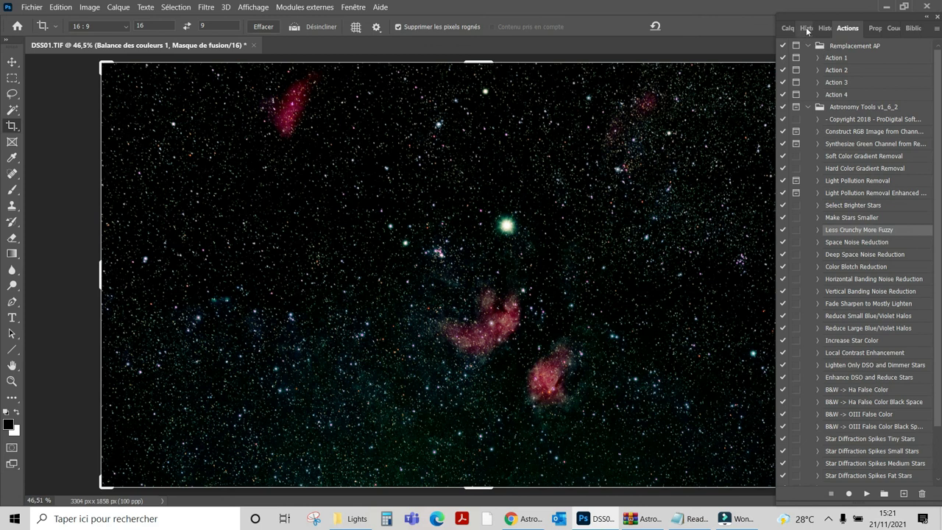
click(784, 30)
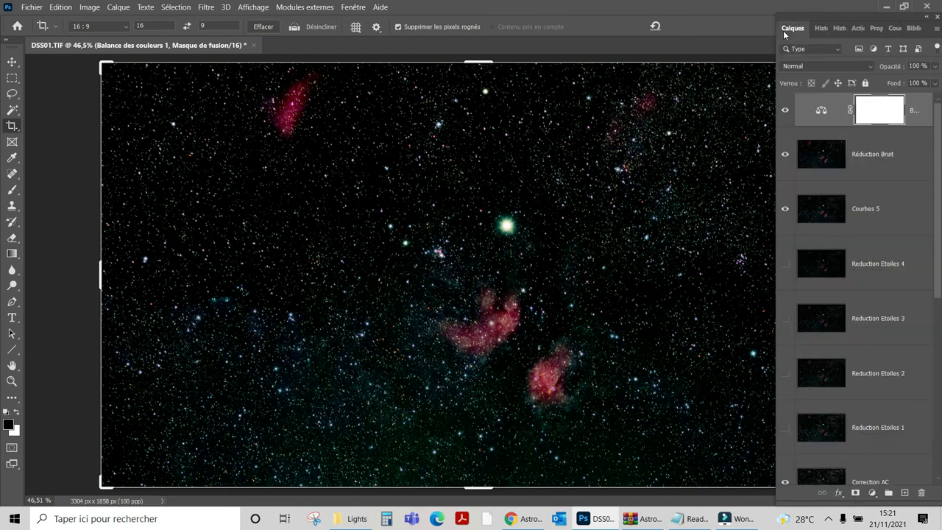
click(837, 28)
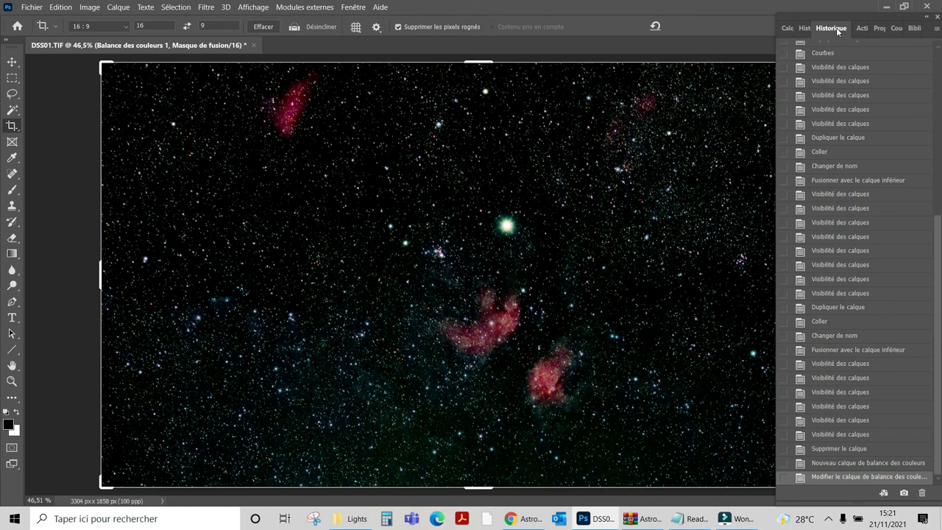
Step: Hide the Courbes 5 layer and toggle the Réduction Bruit layer off and on to compare the image
click(792, 29)
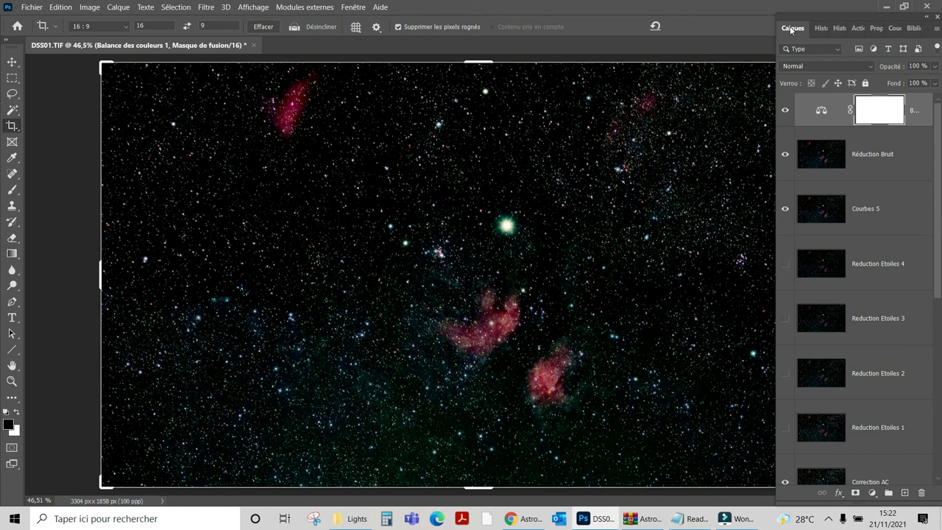
click(784, 209)
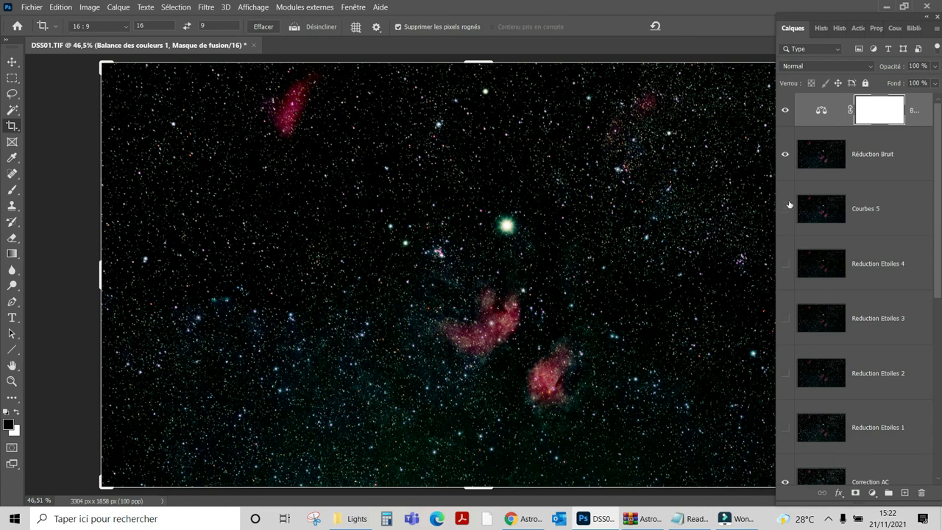
click(785, 155)
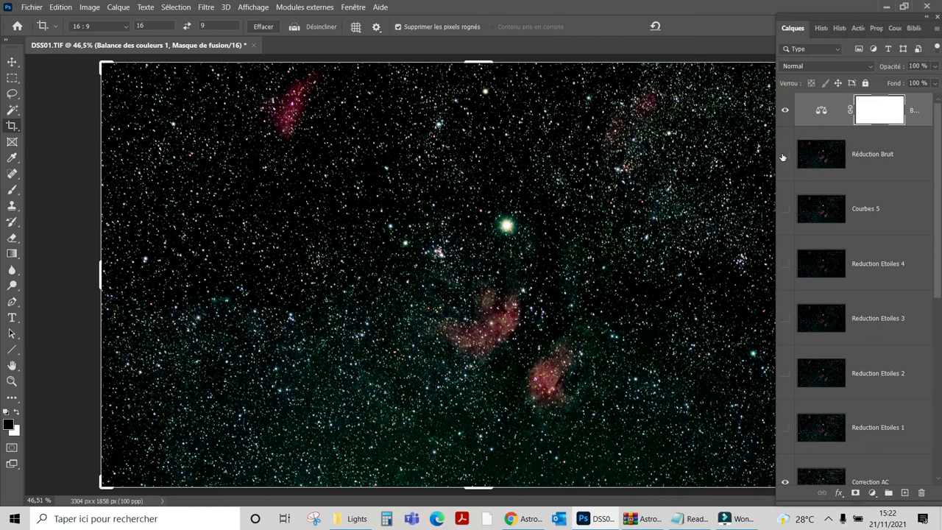
click(784, 155)
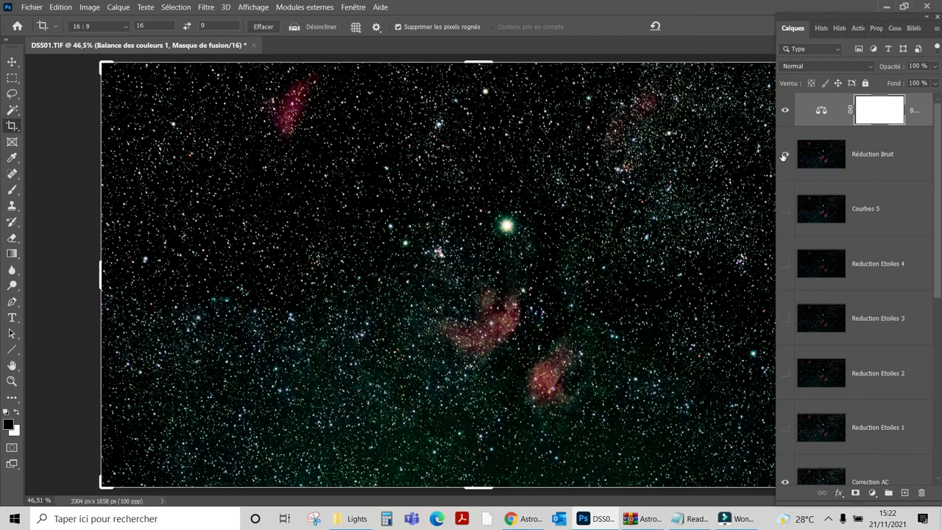